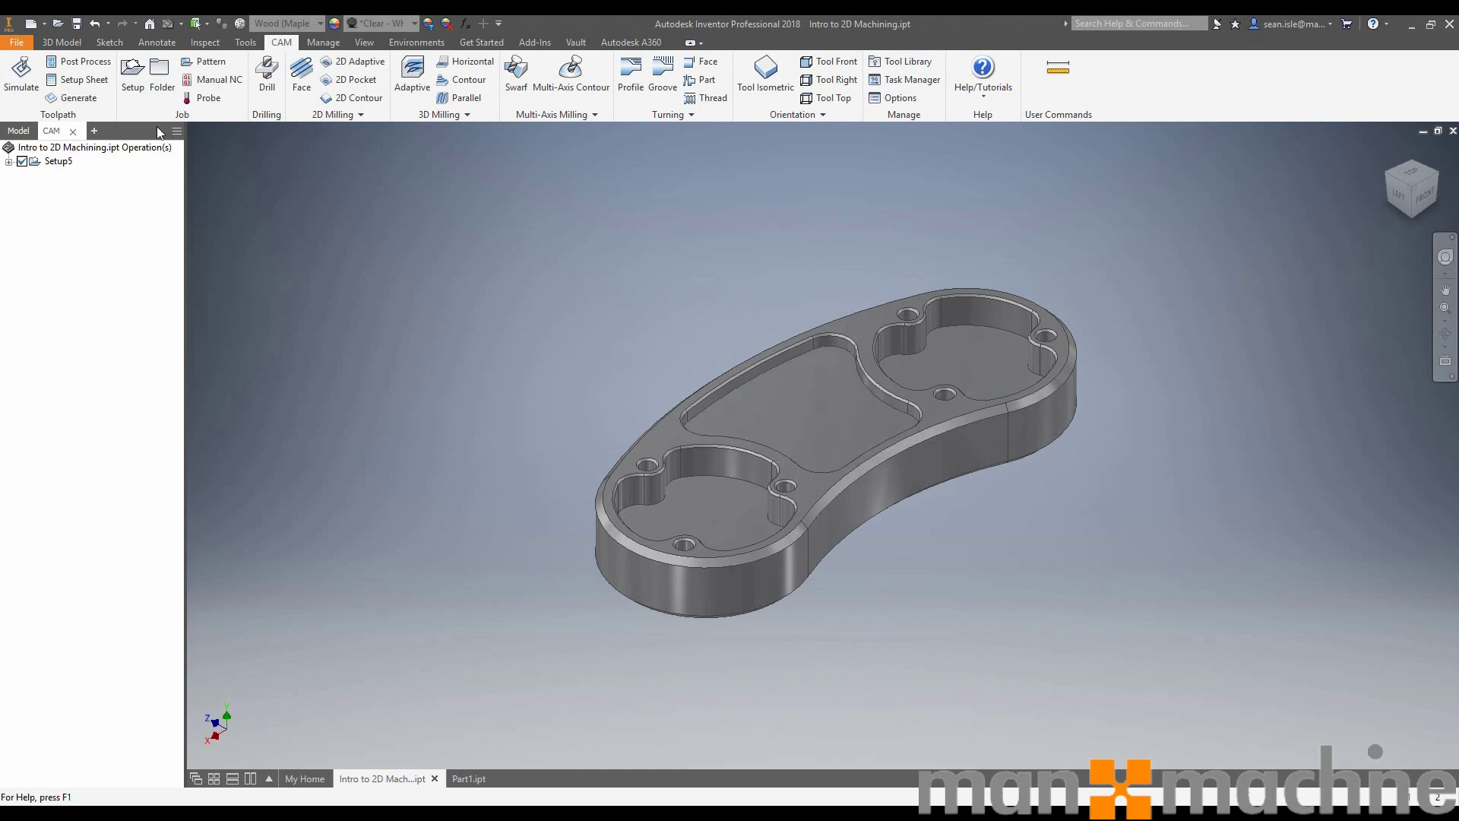
# Create a setup with Z from the top face, X flipped, and origin at the stock box's top centre
pyautogui.click(134, 78)
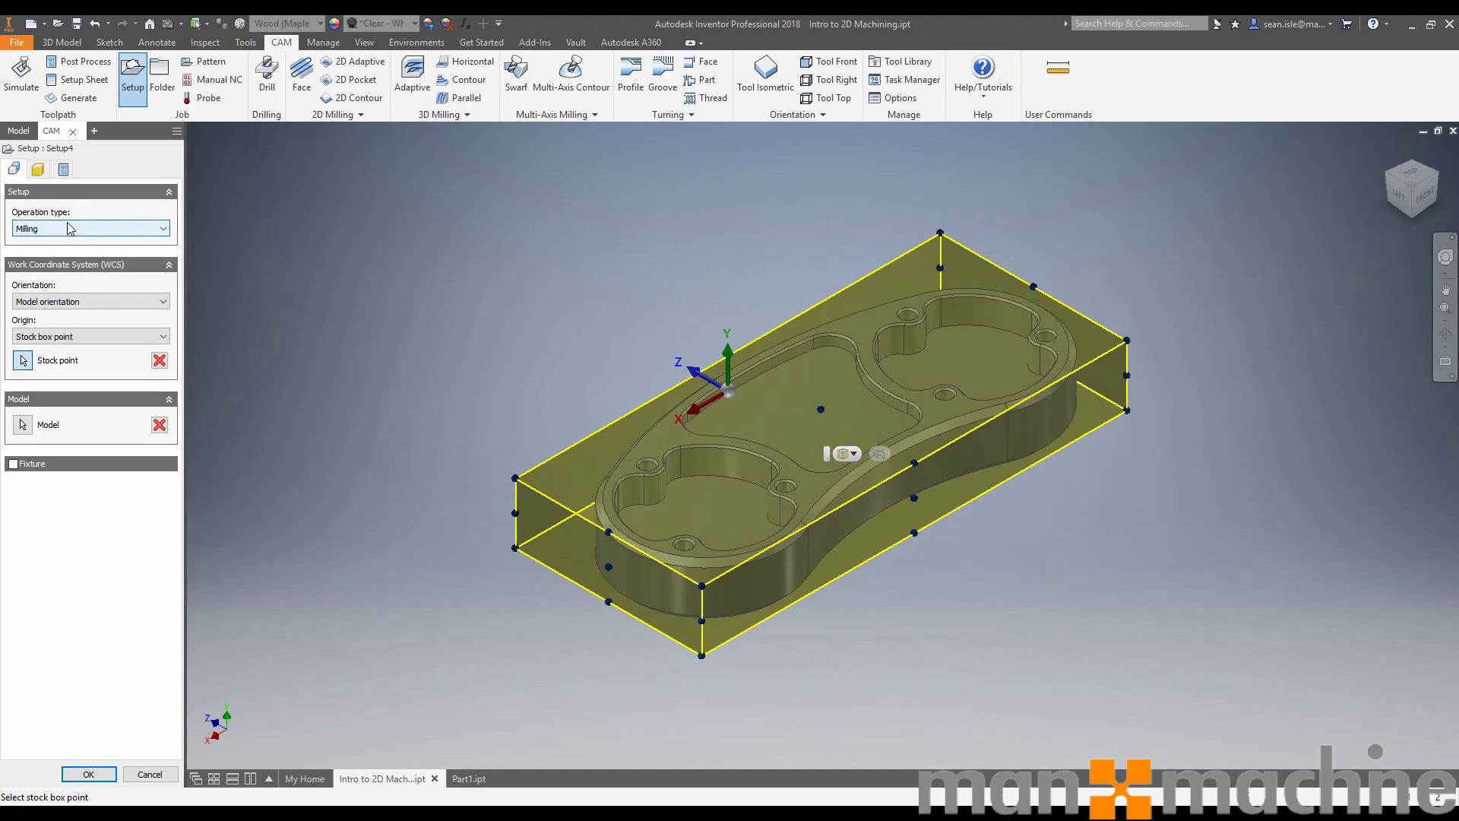
pyautogui.click(76, 302)
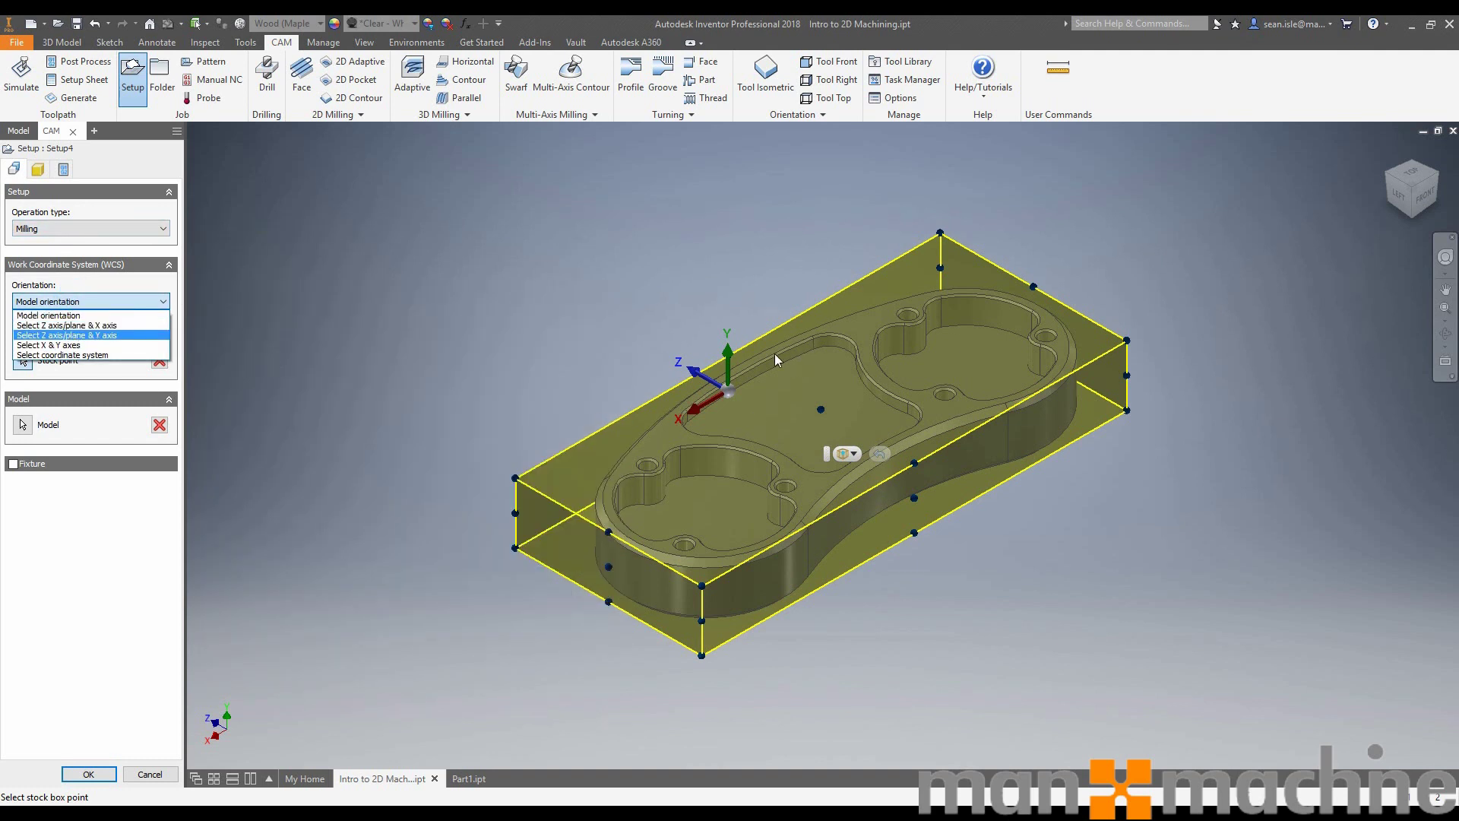
pyautogui.click(89, 326)
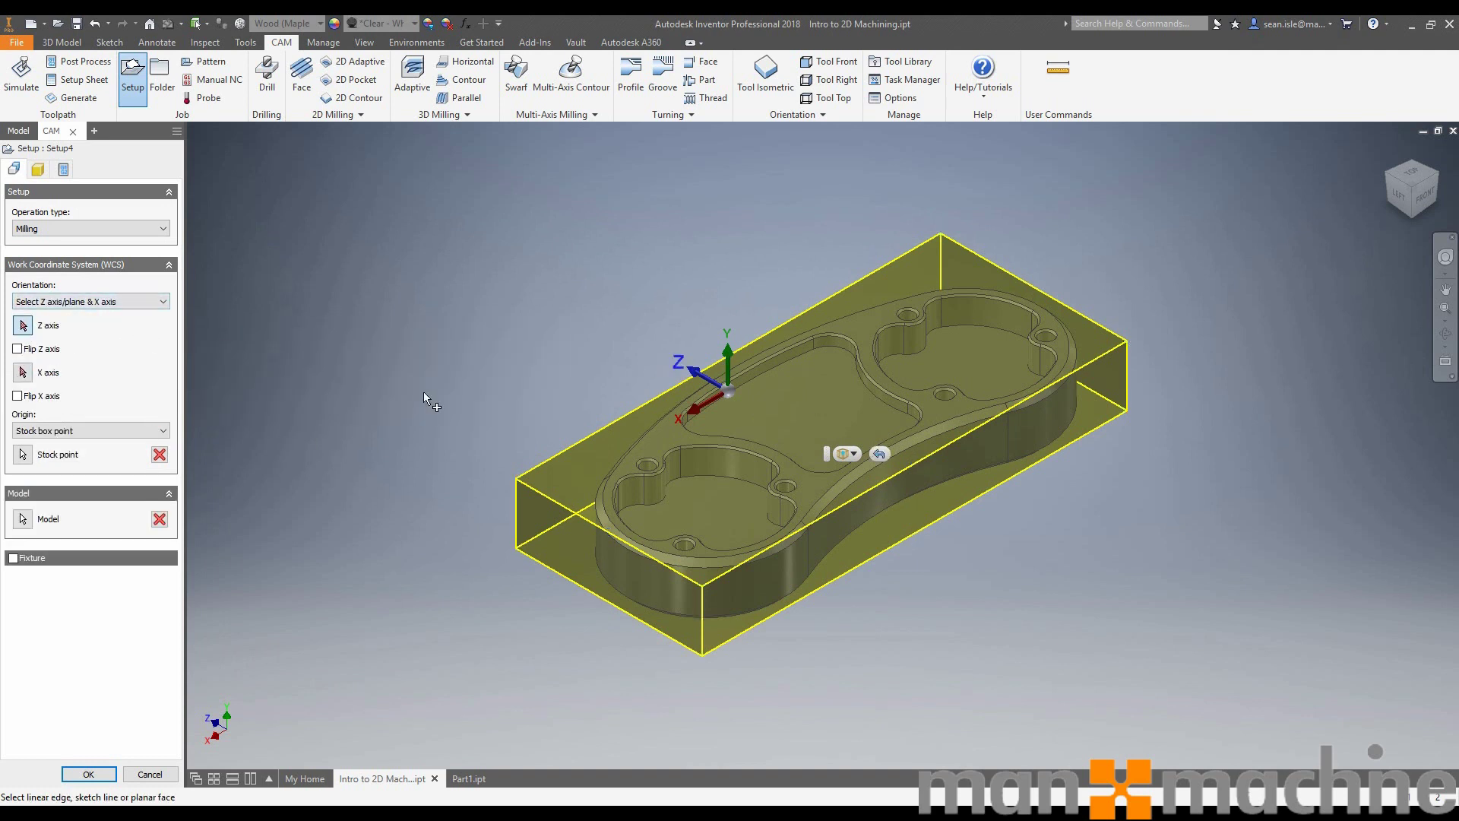
pyautogui.click(866, 333)
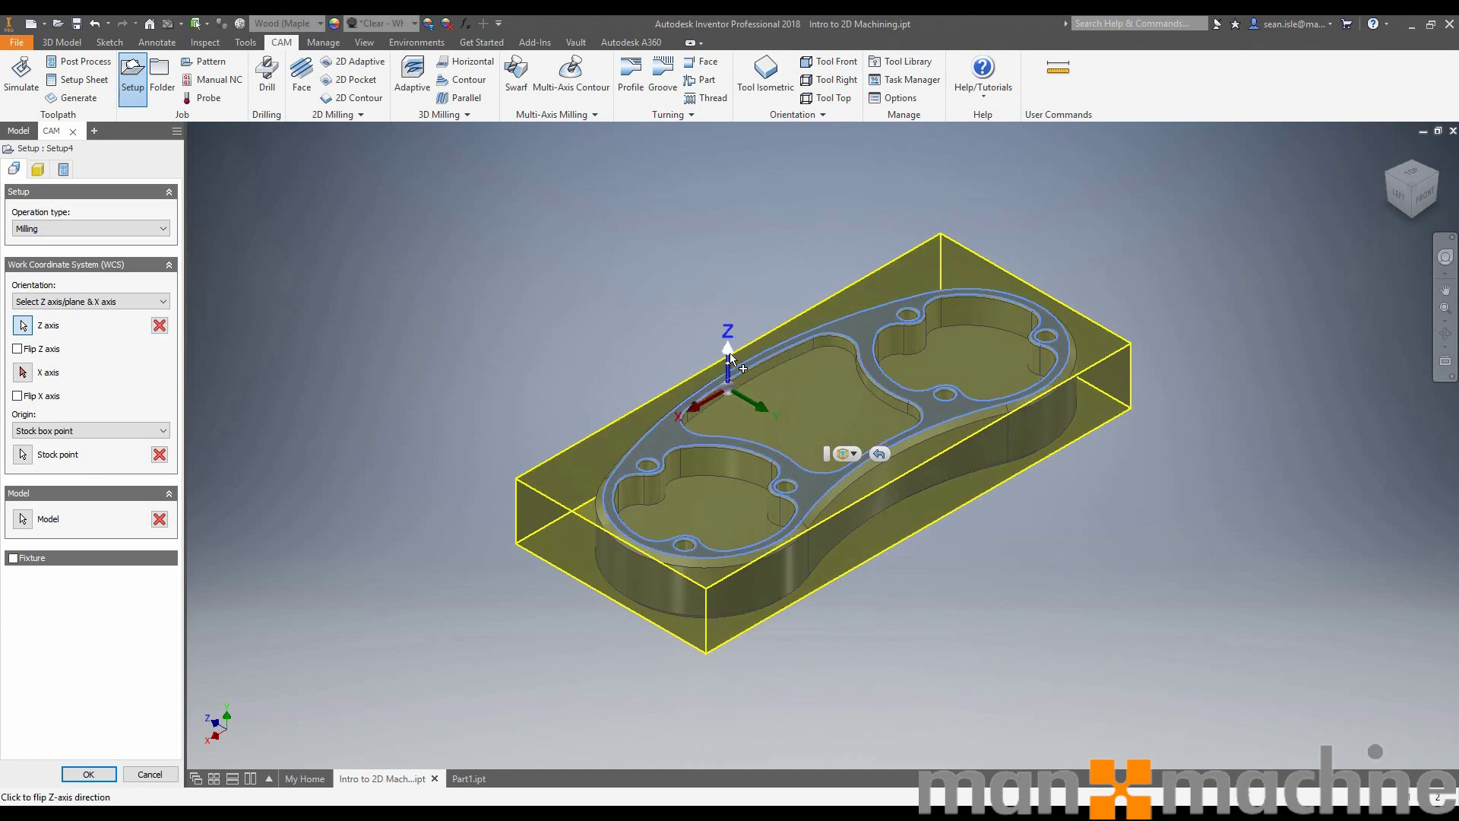
pyautogui.click(18, 395)
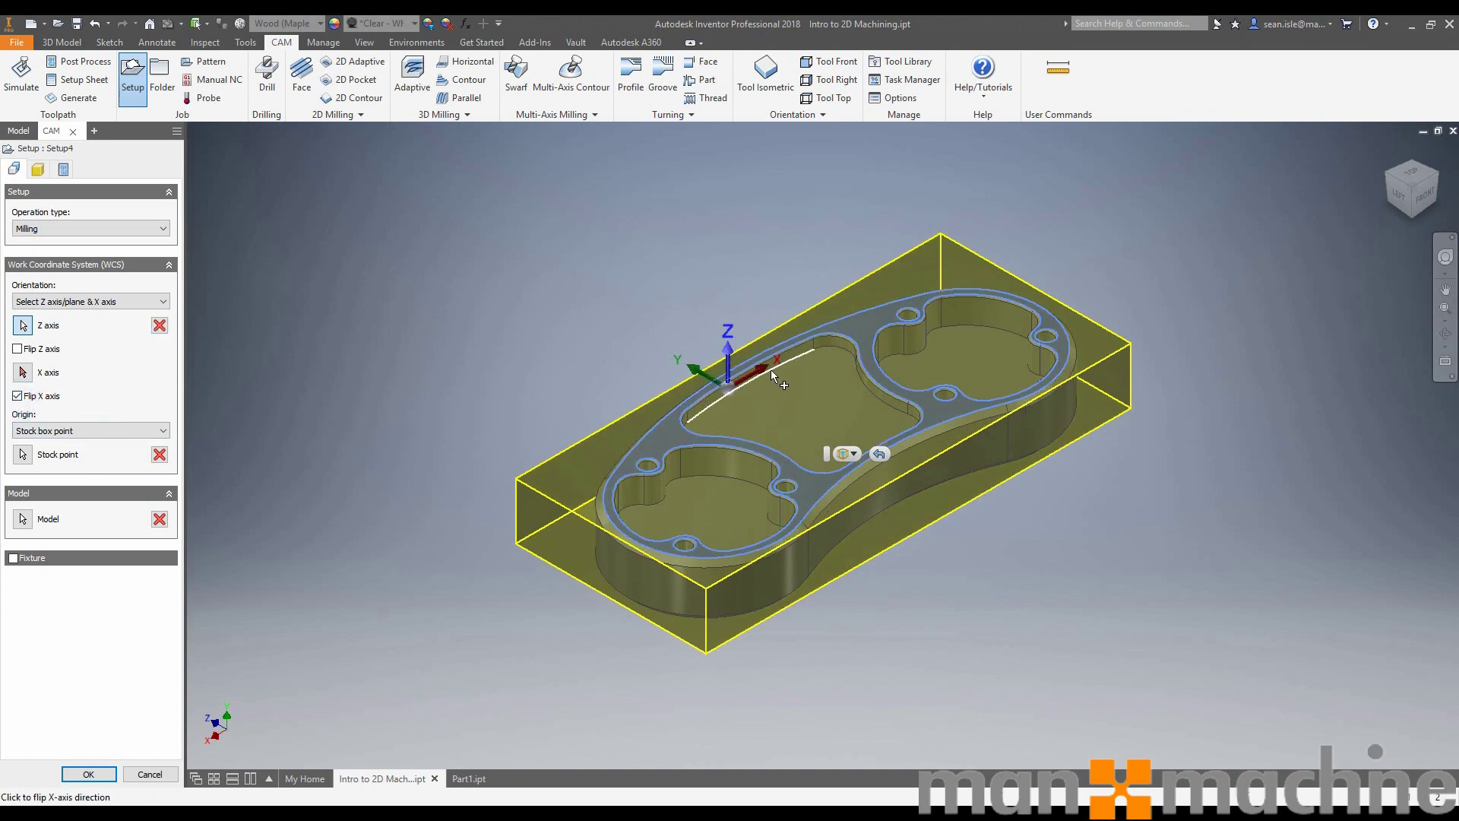
pyautogui.click(23, 456)
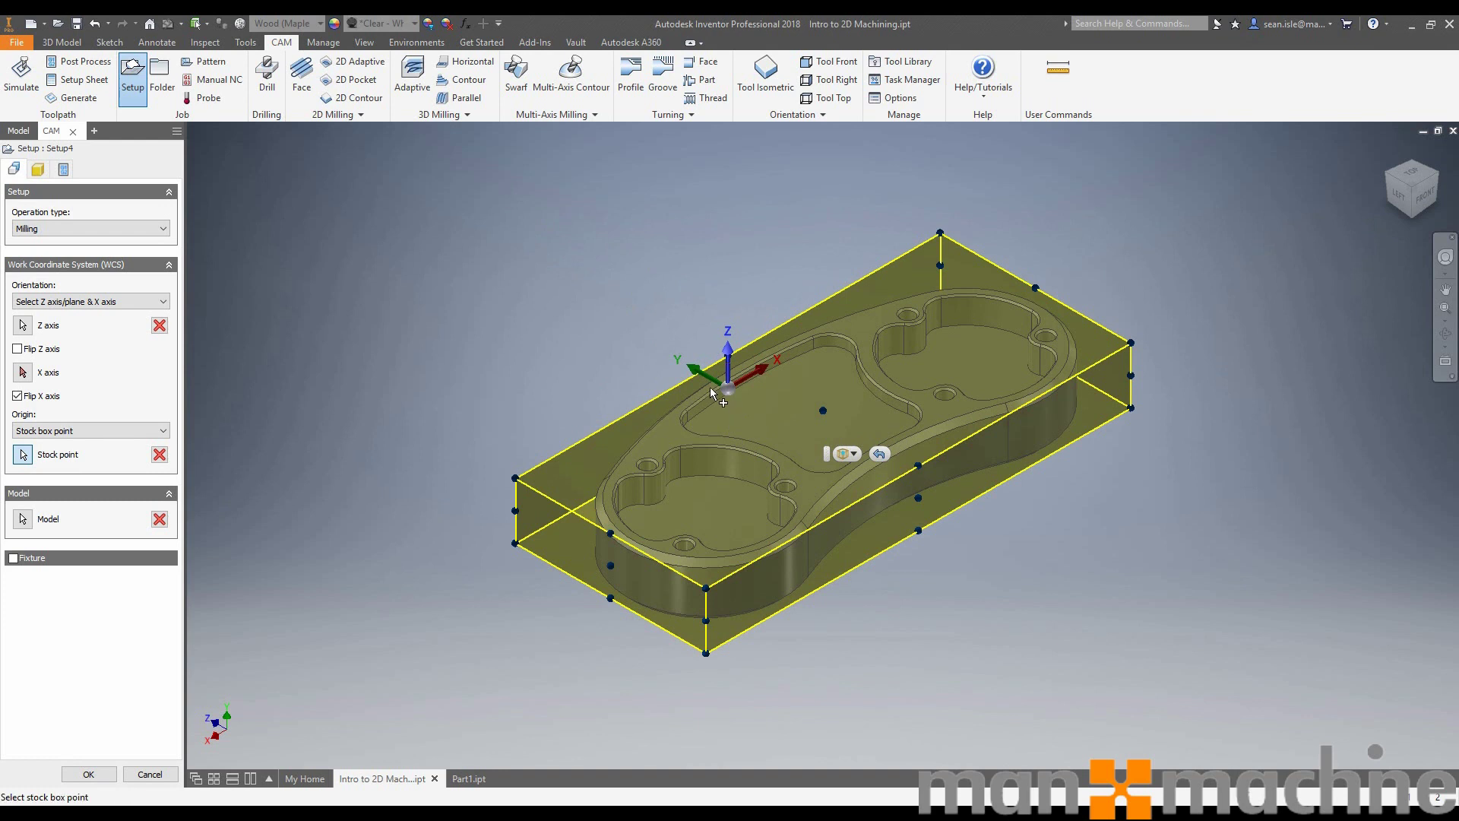
pyautogui.click(824, 413)
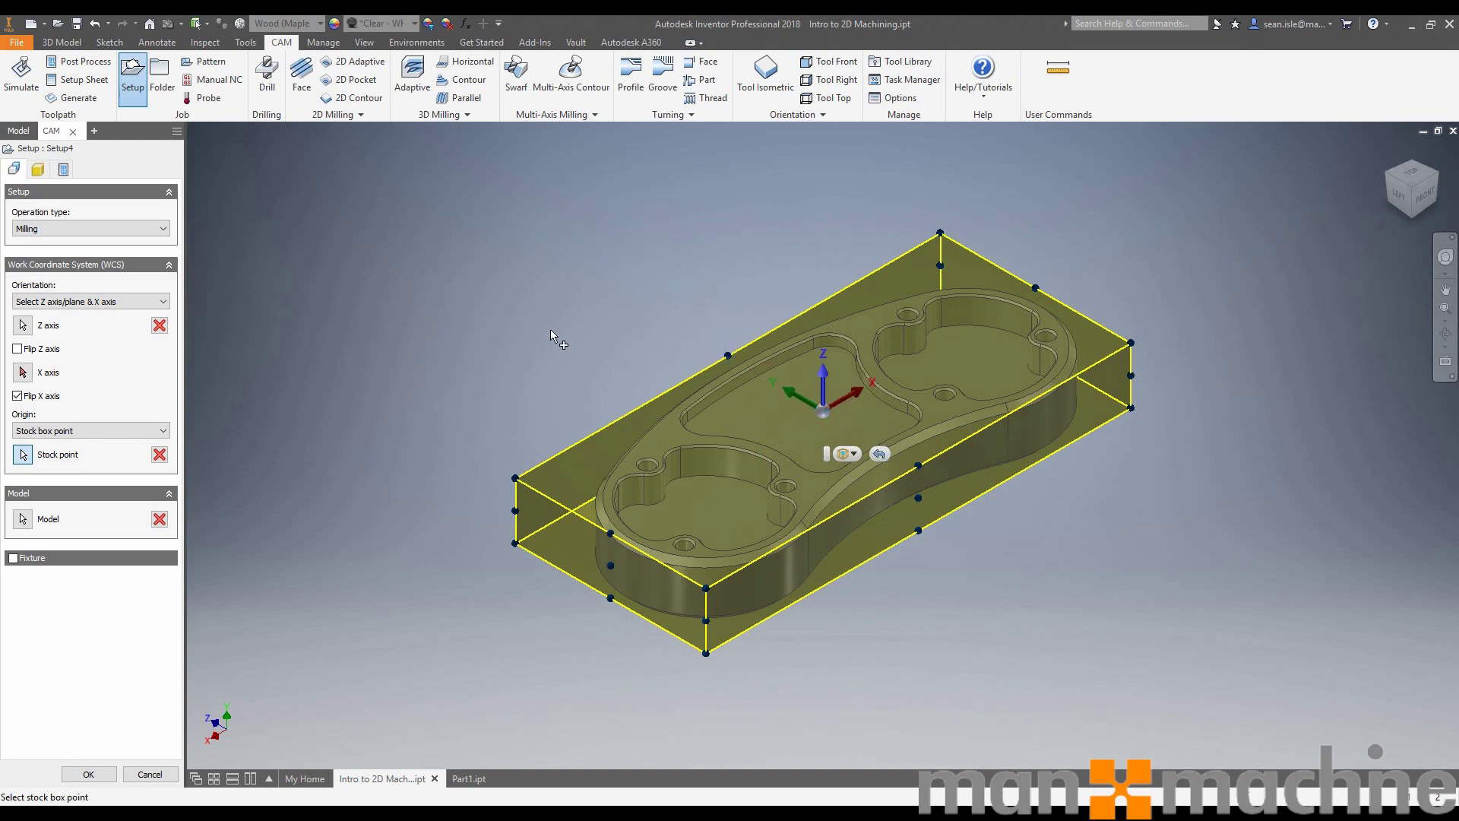
# Give the setup 2 mm side and 10 mm bottom stock offsets and the Post Process comment 'Side 1'
pyautogui.click(37, 169)
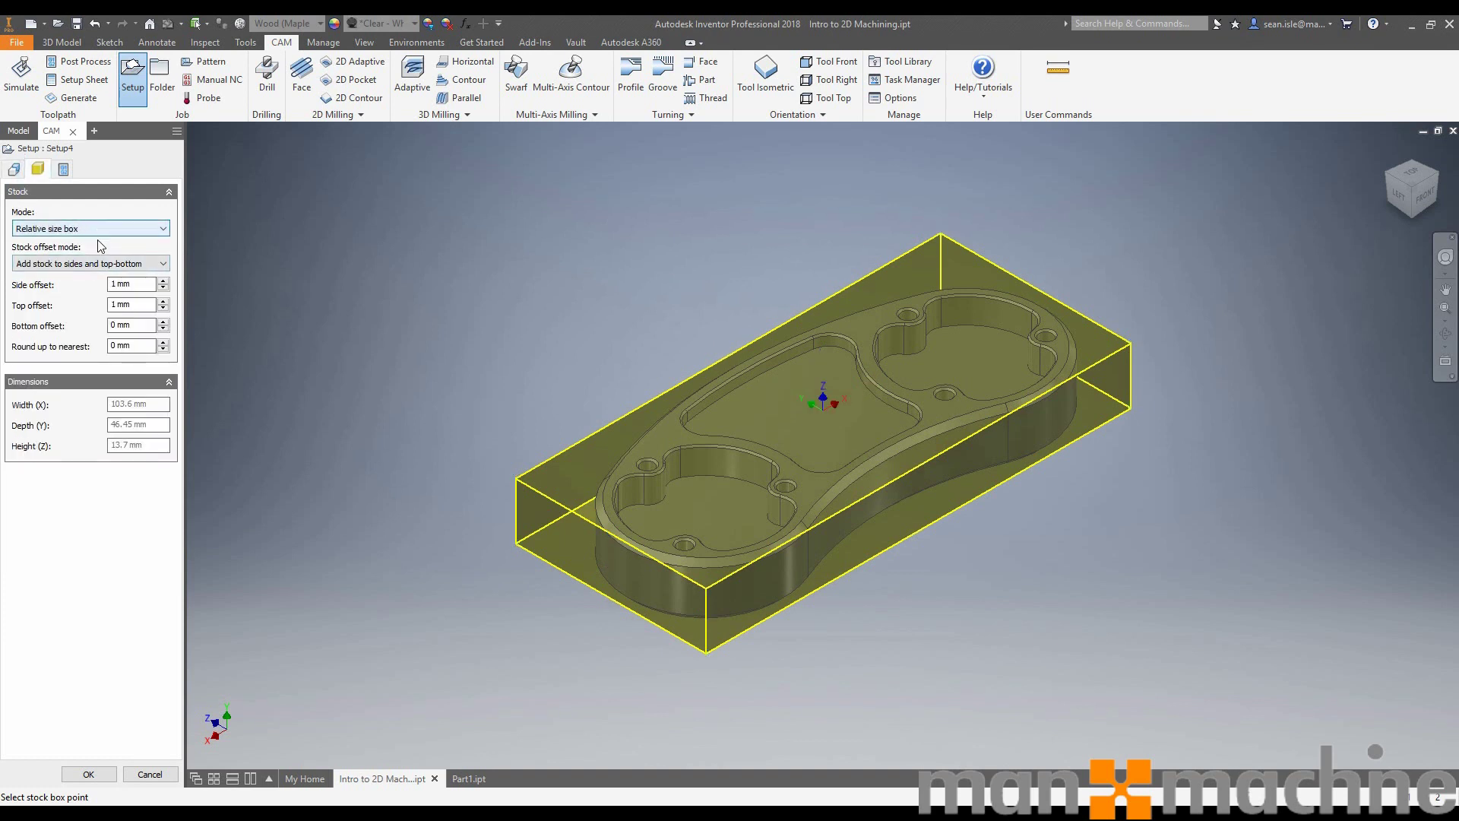
pyautogui.doubleClick(124, 283)
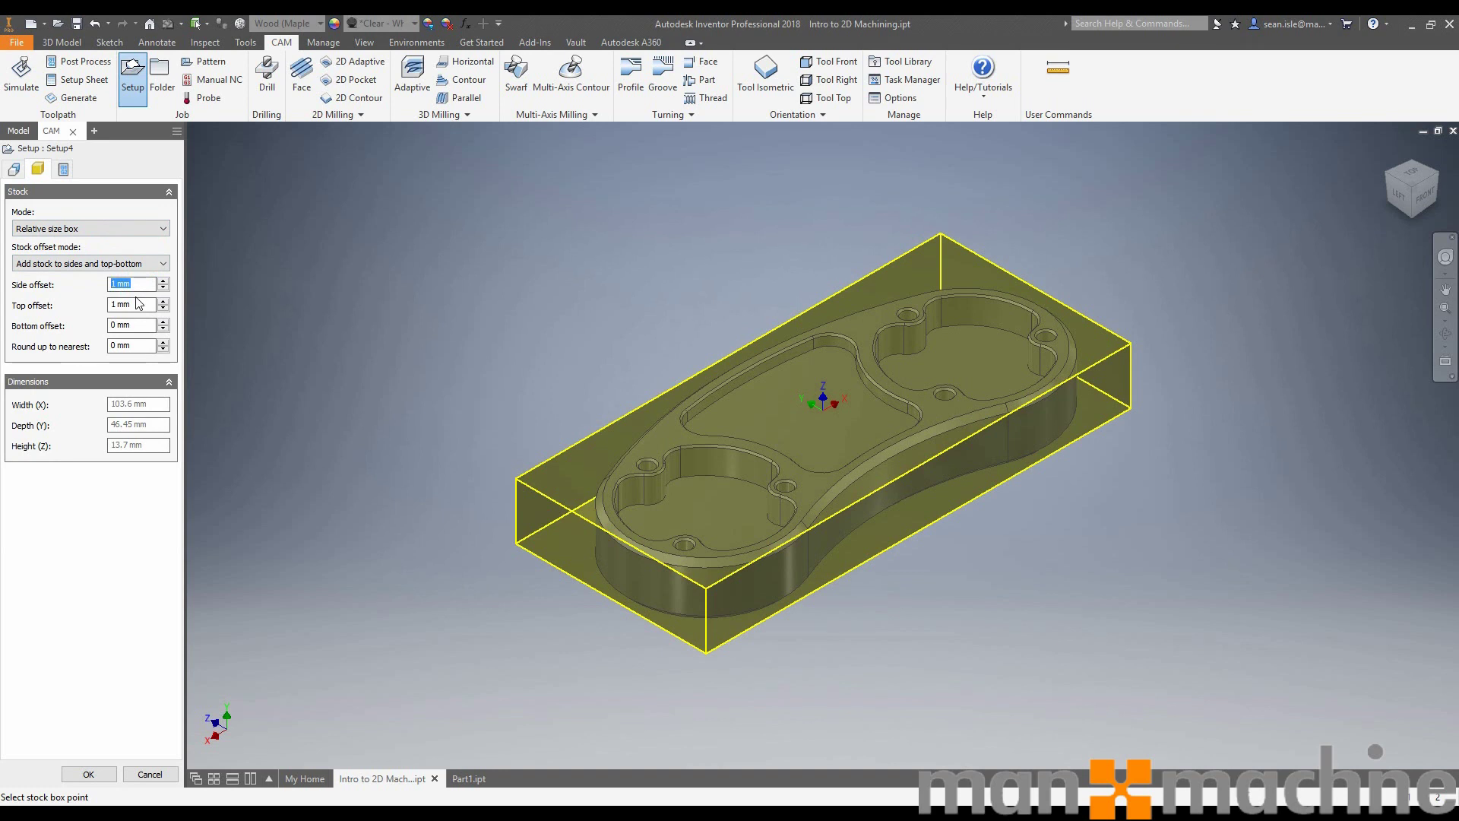
pyautogui.write('2')
pyautogui.press('Tab')
pyautogui.press('Tab')
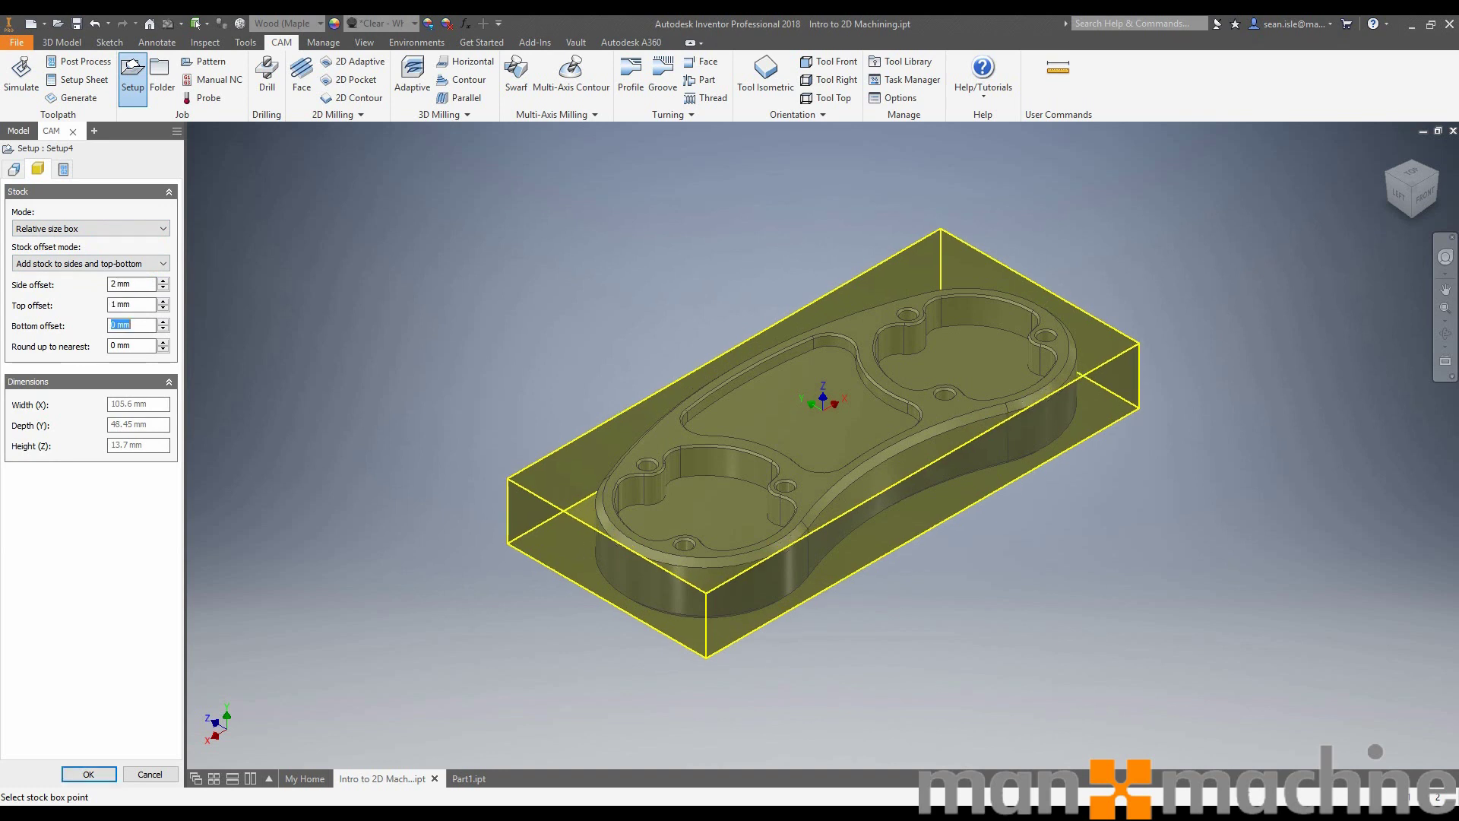
pyautogui.write('10')
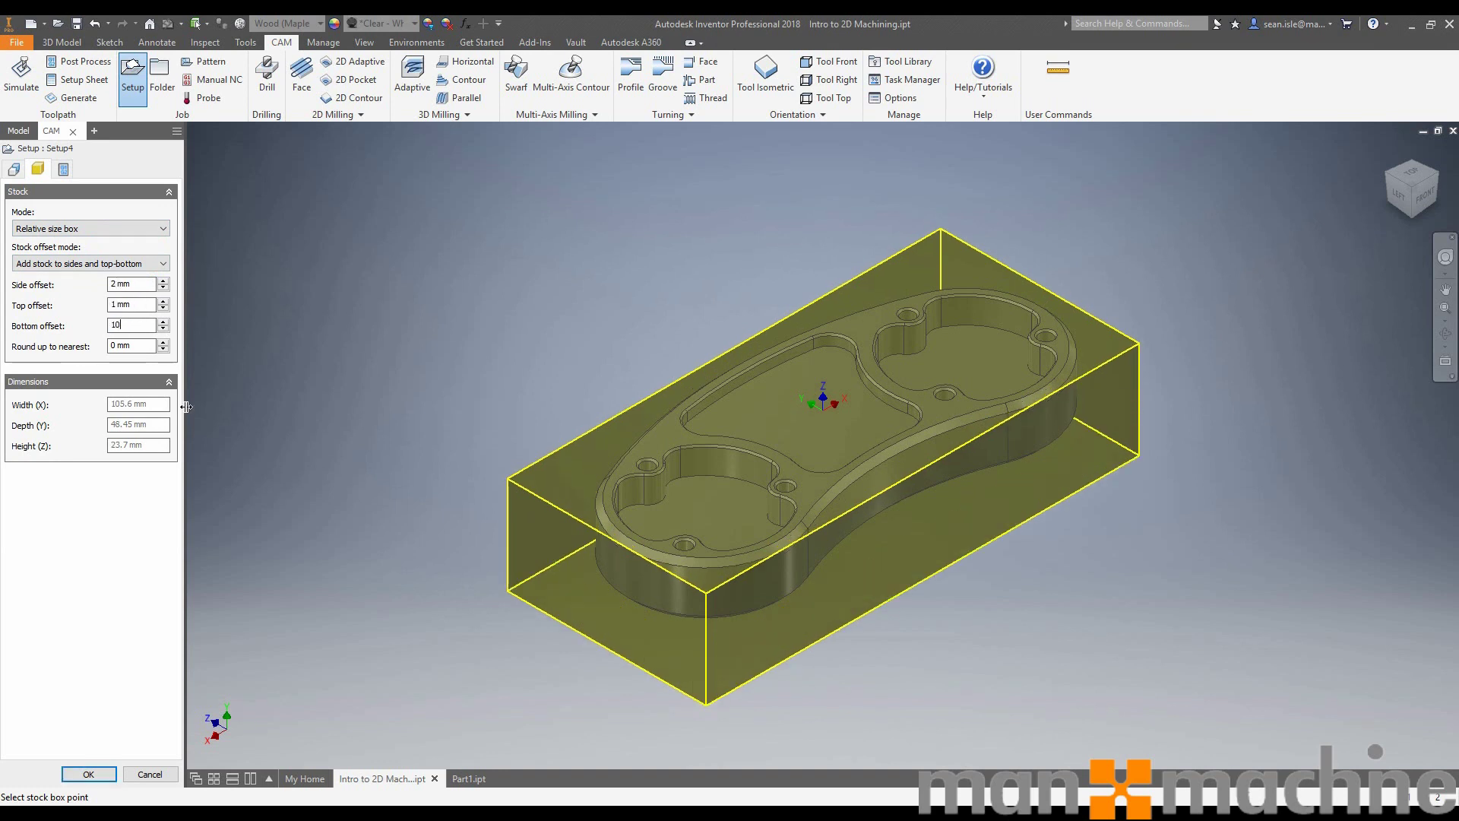
pyautogui.press('Tab')
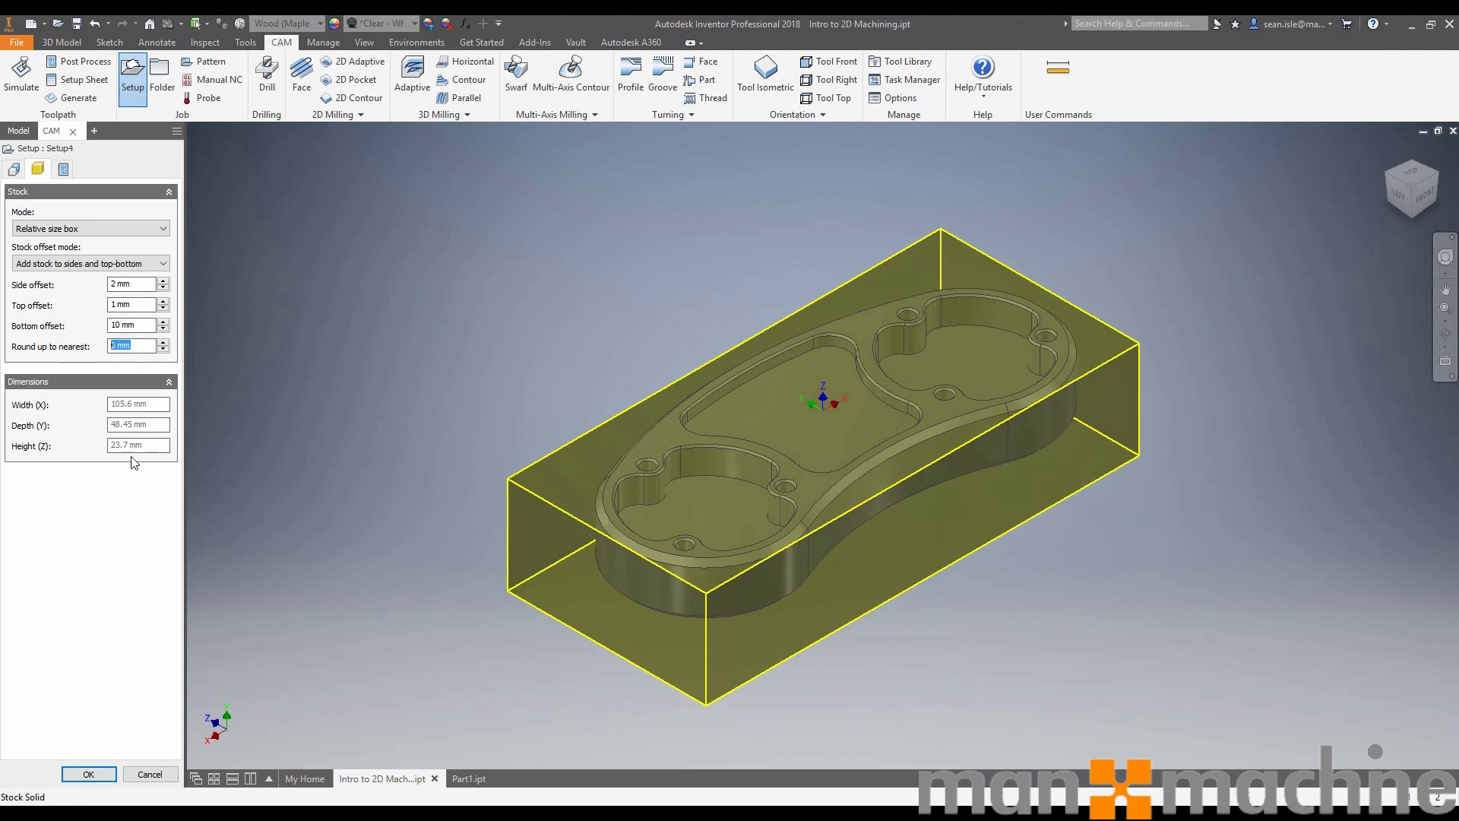
pyautogui.write('1')
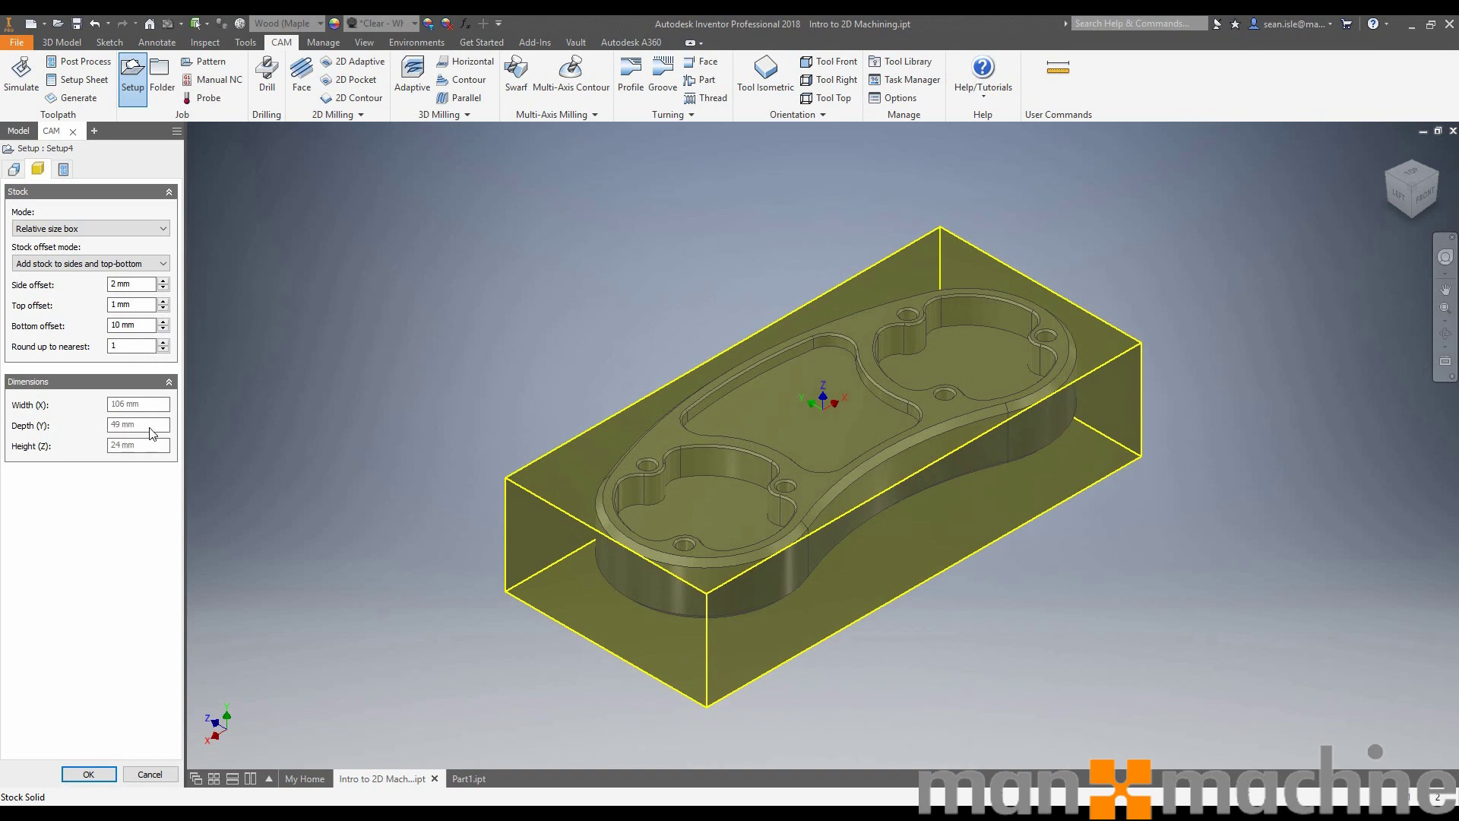
pyautogui.click(63, 168)
pyautogui.click(55, 225)
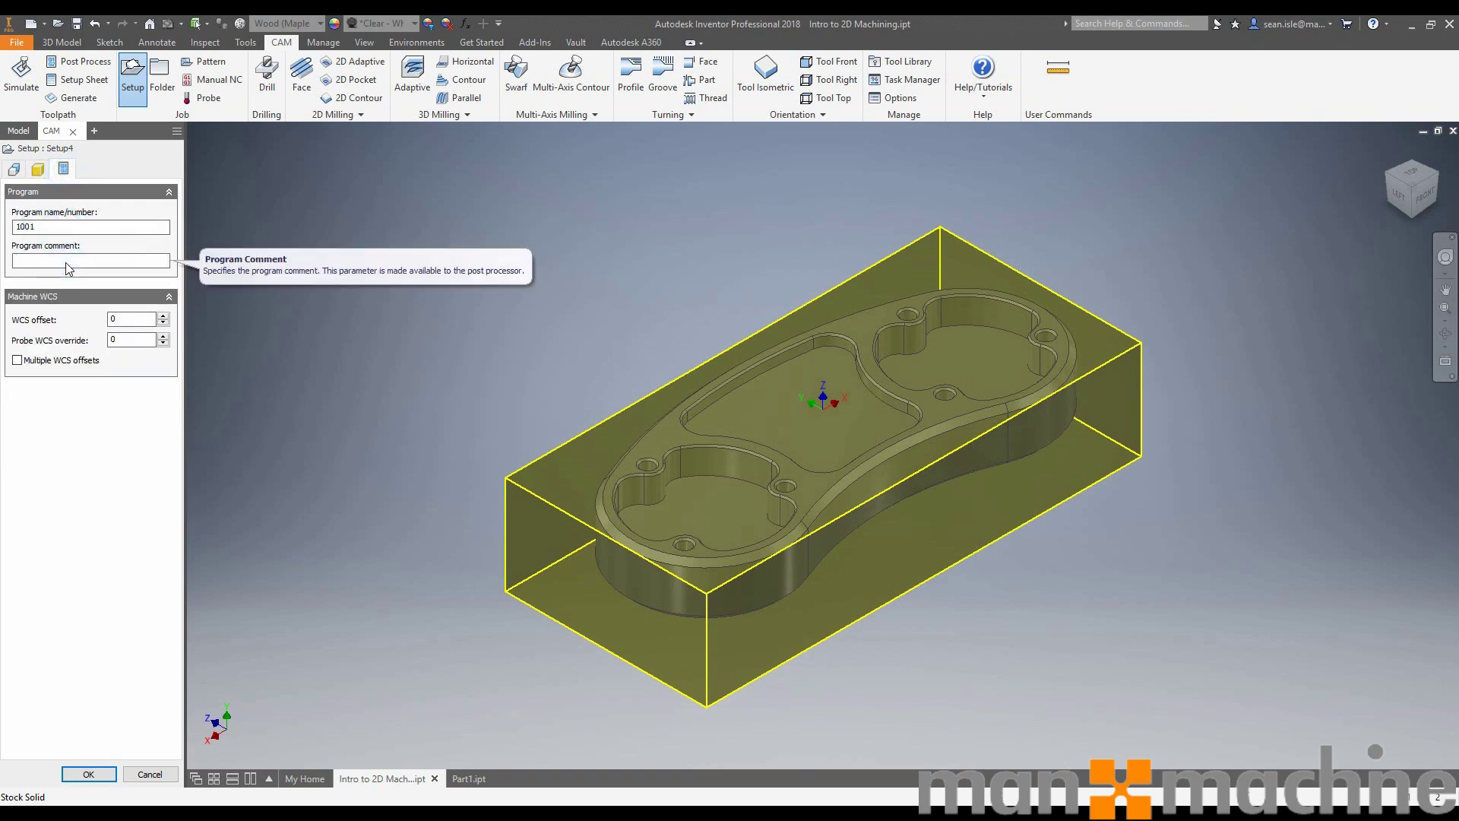
pyautogui.write('Side 1')
# Accept Setup4 and add a Face operation with the #1 Ø50 mm face mill
pyautogui.click(90, 775)
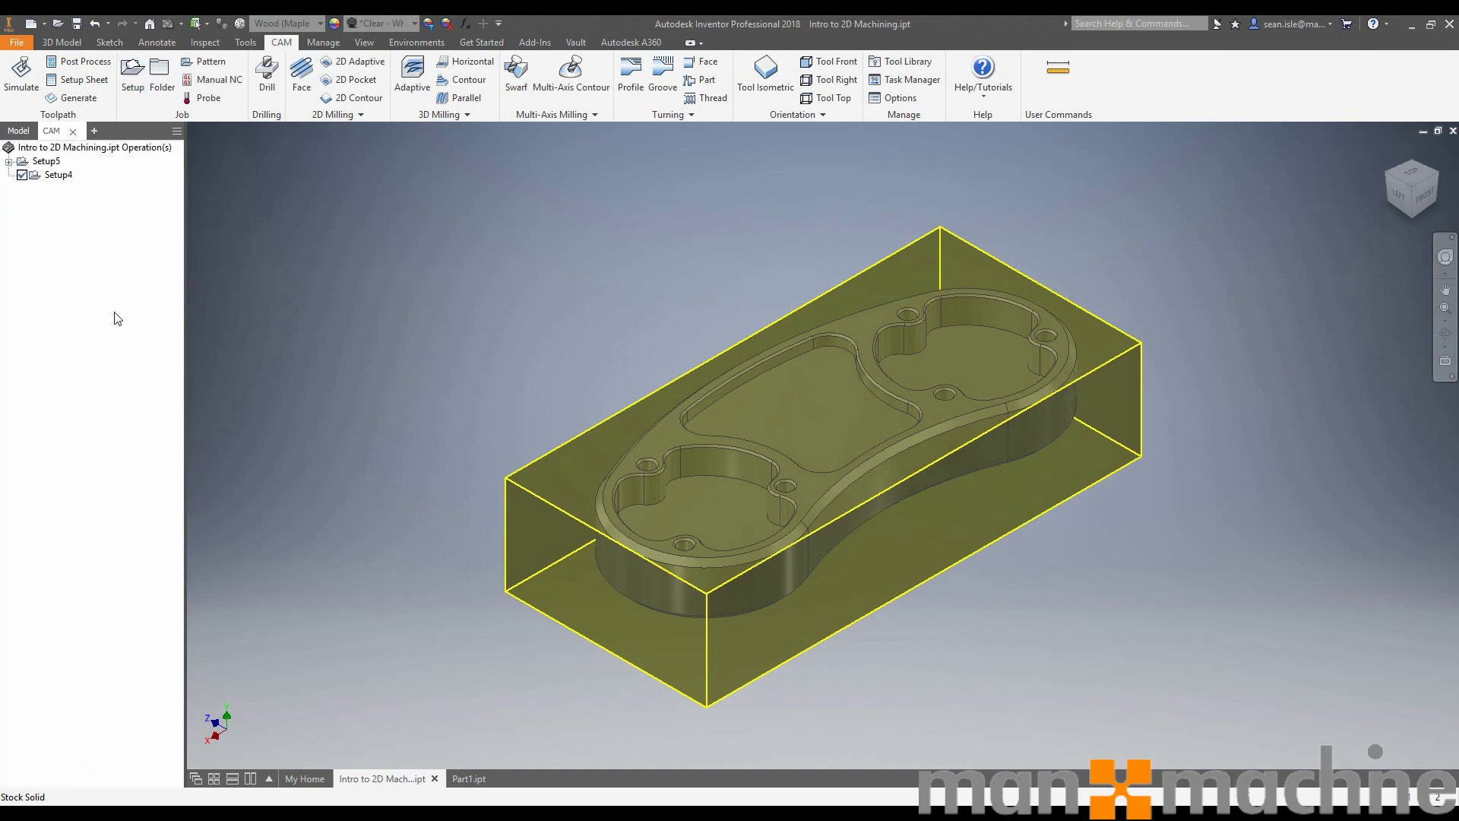
pyautogui.click(56, 178)
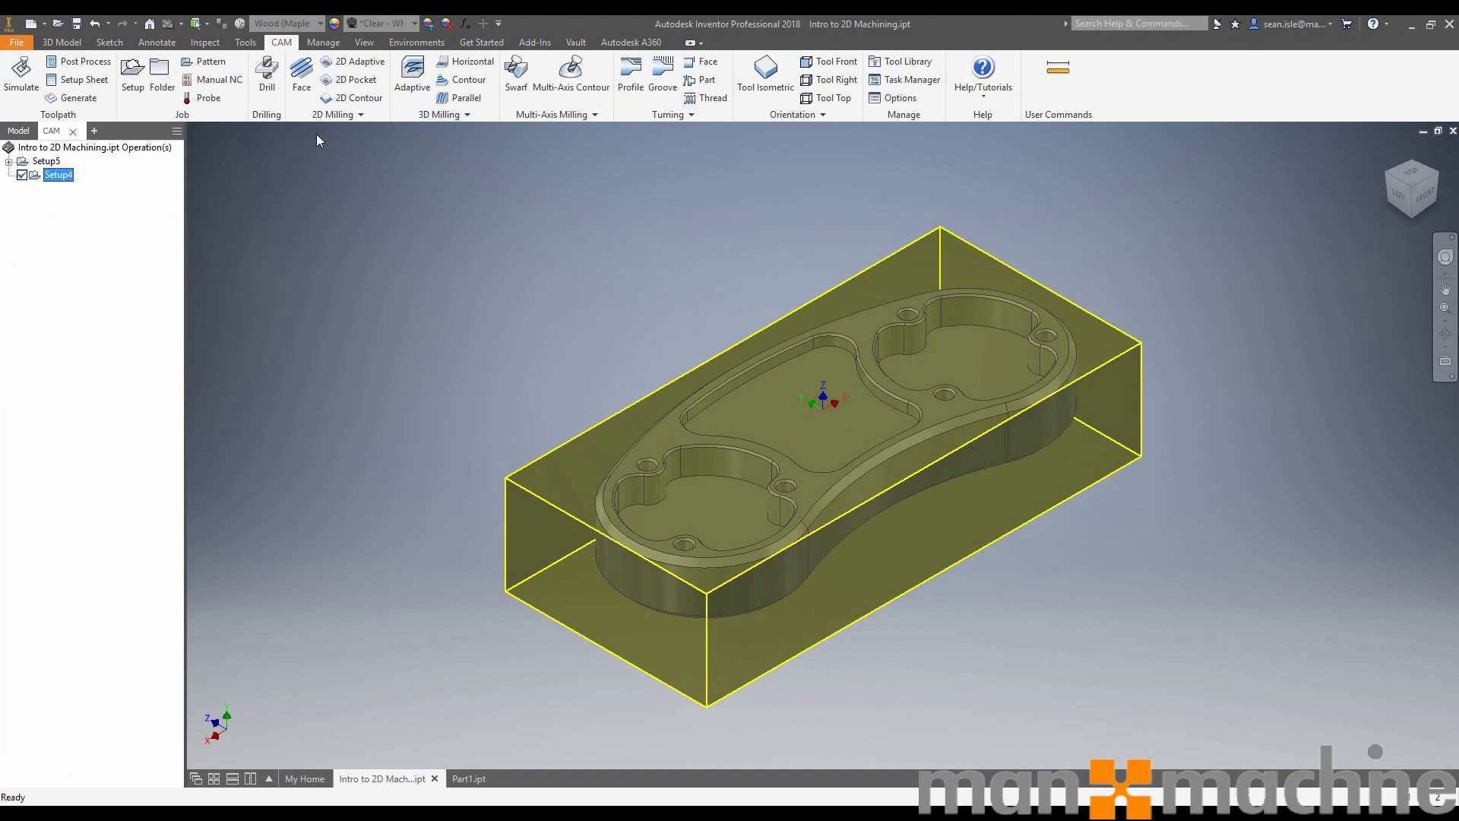
pyautogui.click(302, 74)
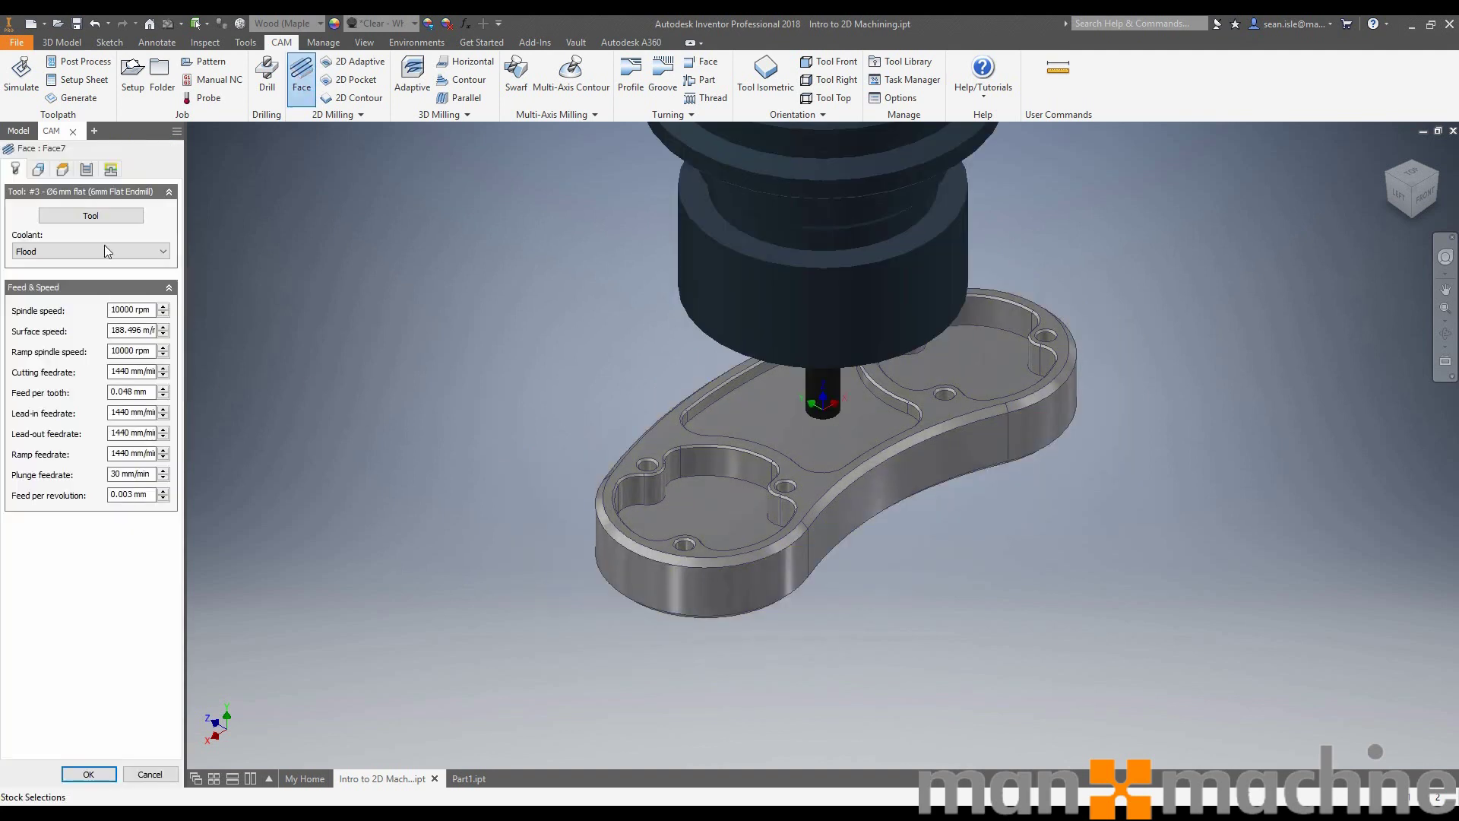
pyautogui.click(90, 216)
pyautogui.click(502, 121)
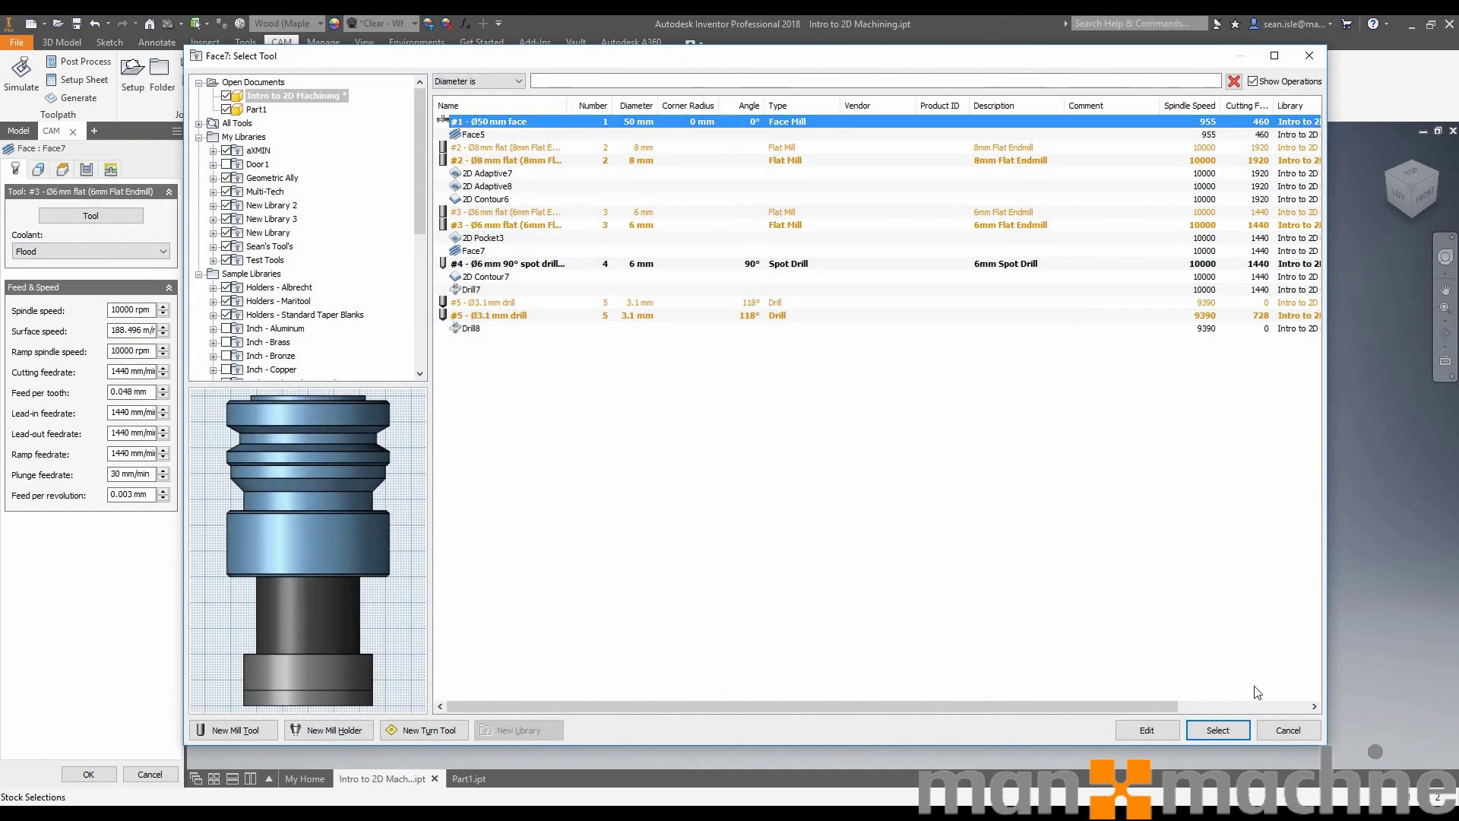
pyautogui.click(1217, 730)
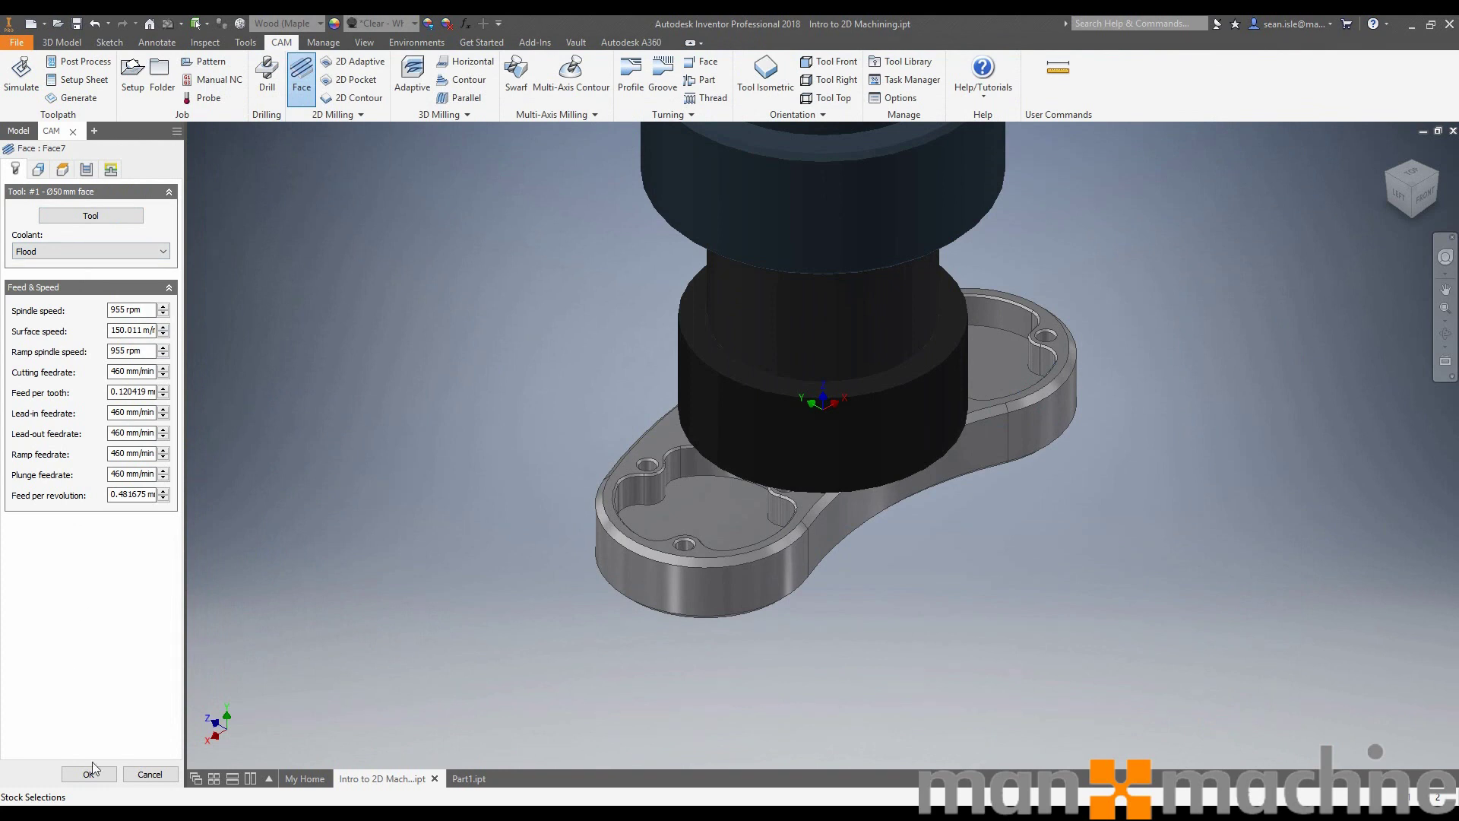
pyautogui.click(90, 775)
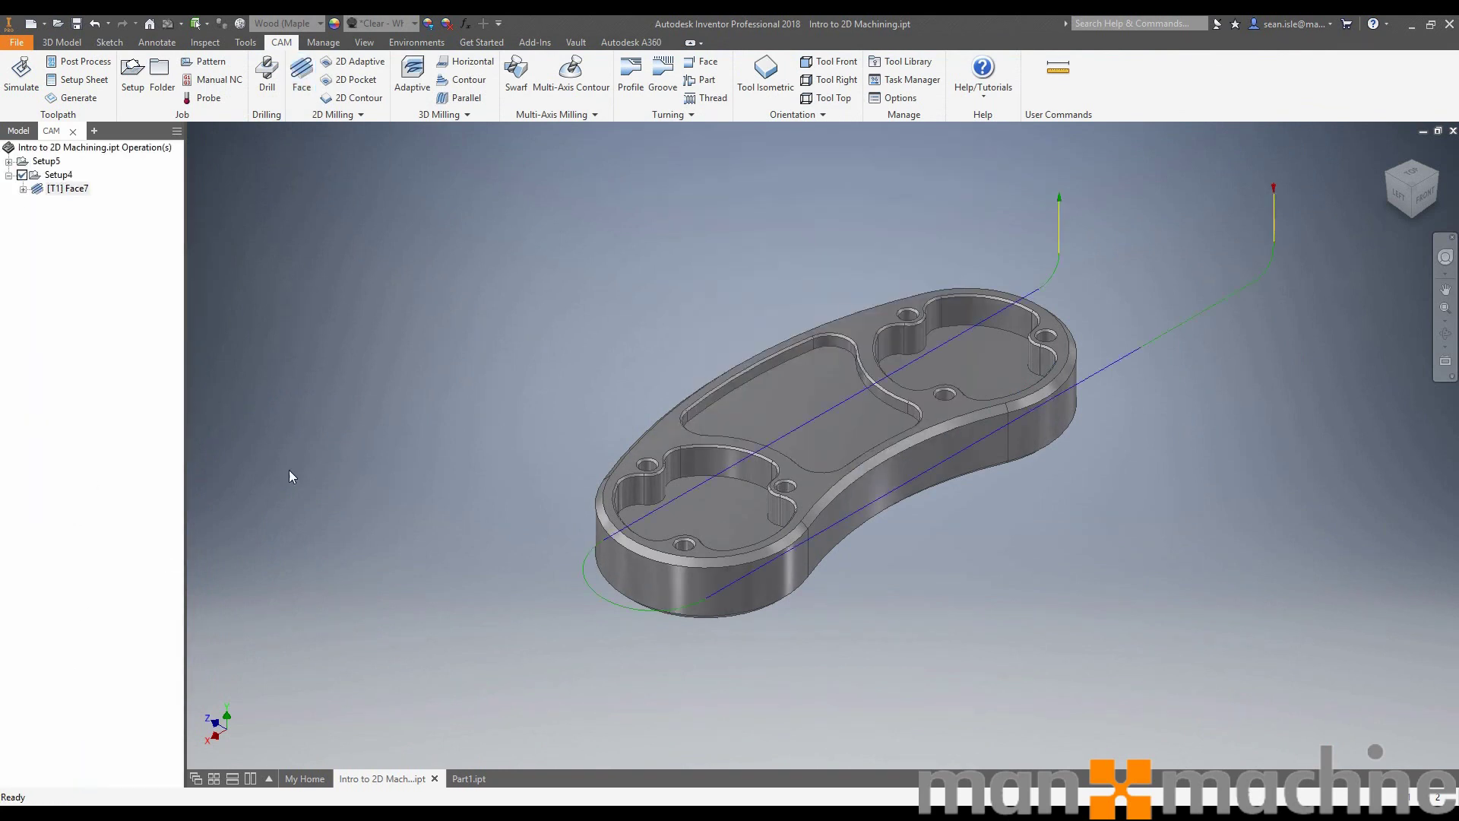
# Clear the three pocket floors with 2D Adaptive using the #2 Ø8 mm flat endmill
pyautogui.click(356, 61)
pyautogui.click(92, 215)
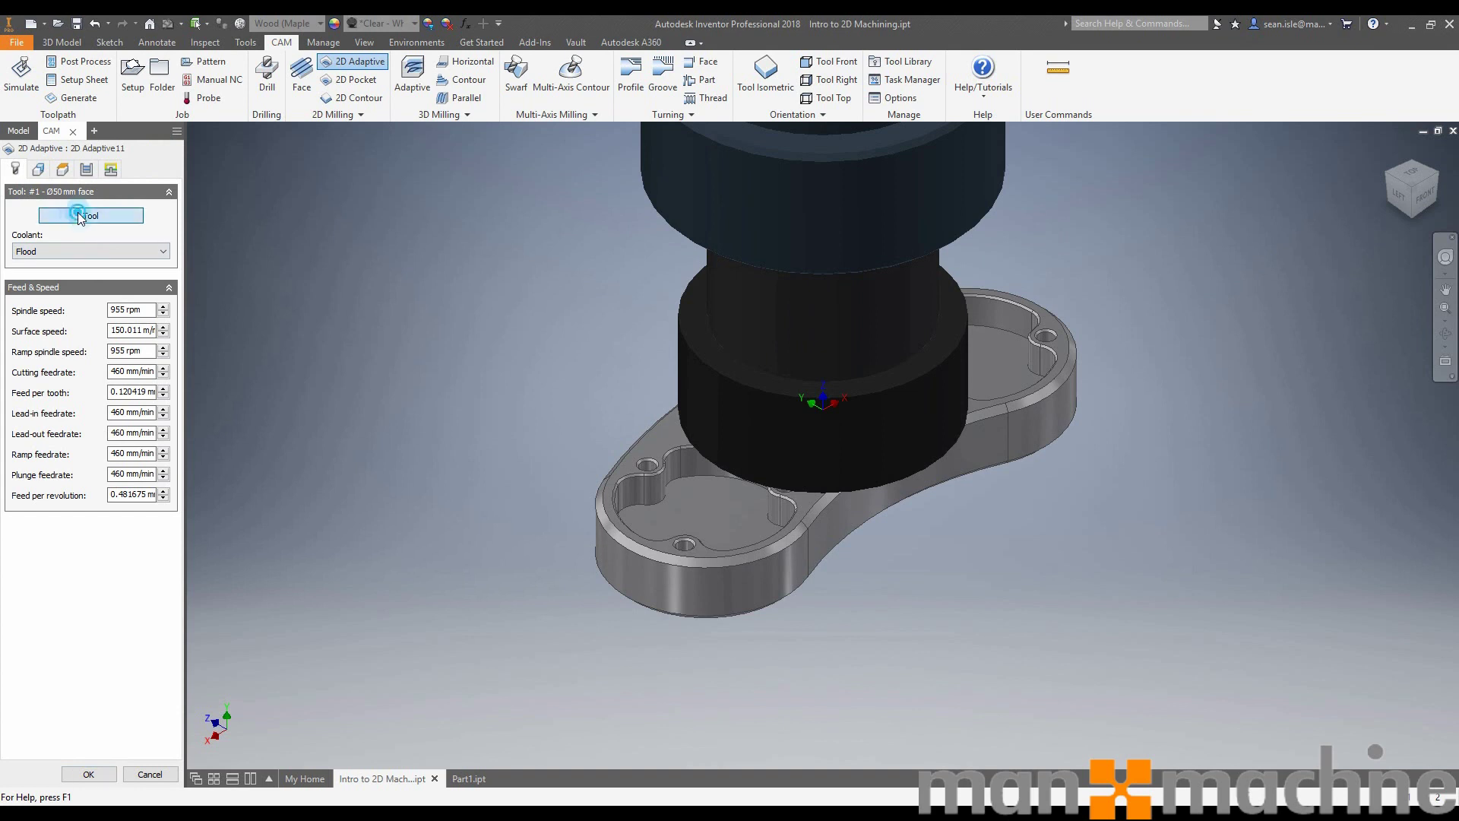
pyautogui.click(559, 186)
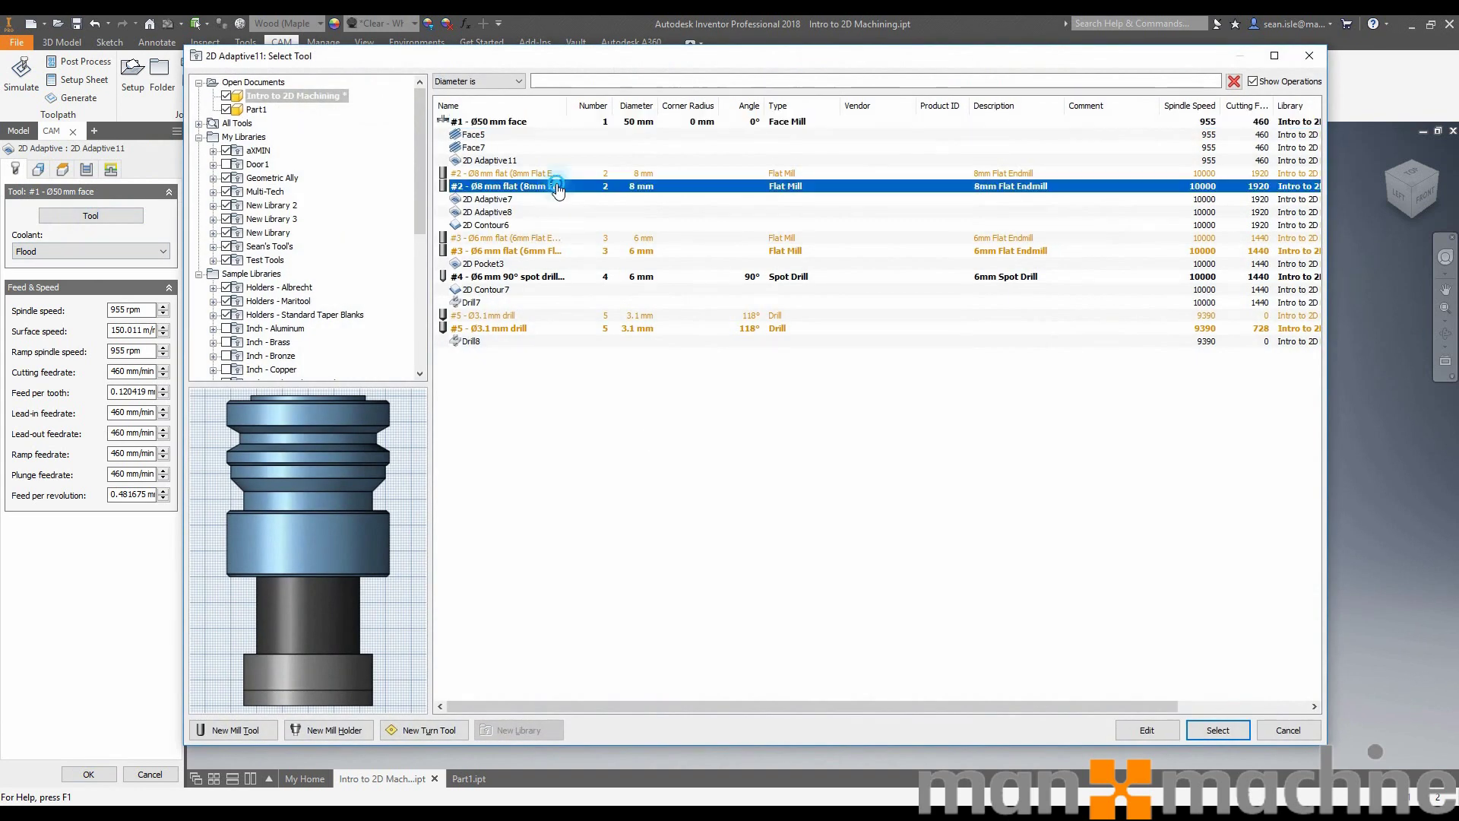
pyautogui.click(1217, 730)
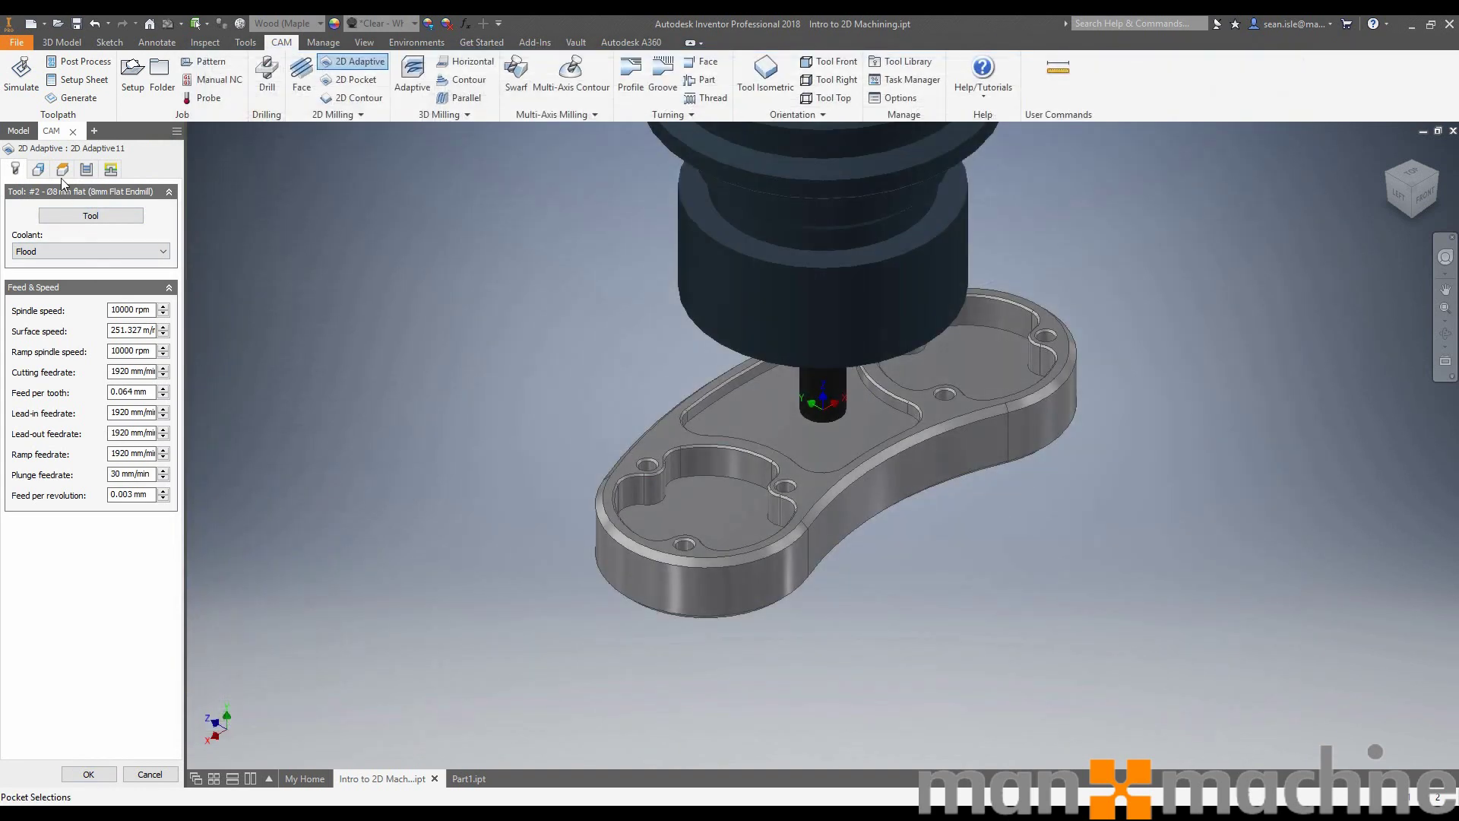
pyautogui.click(40, 169)
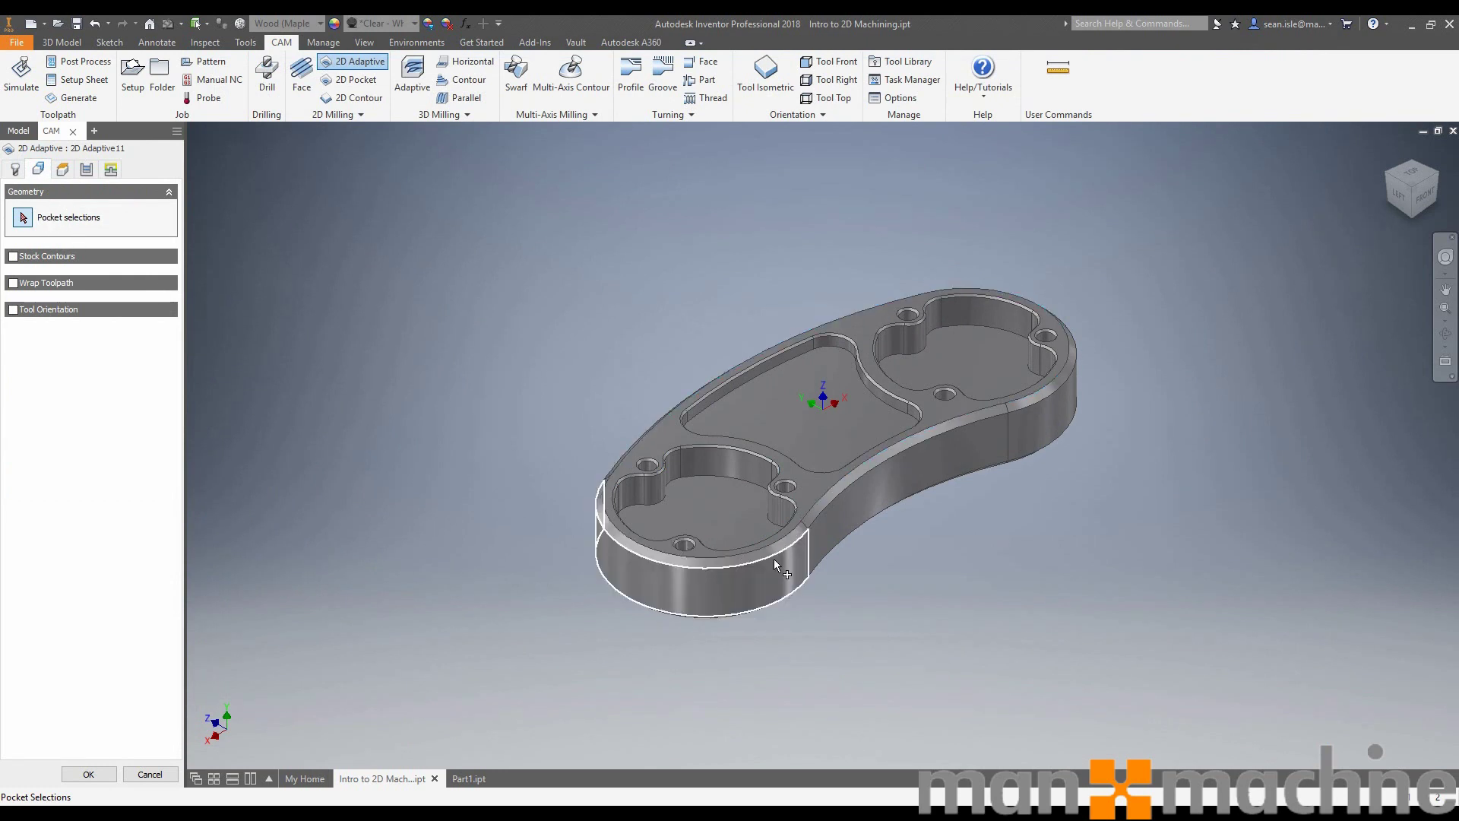
pyautogui.click(708, 519)
pyautogui.click(798, 416)
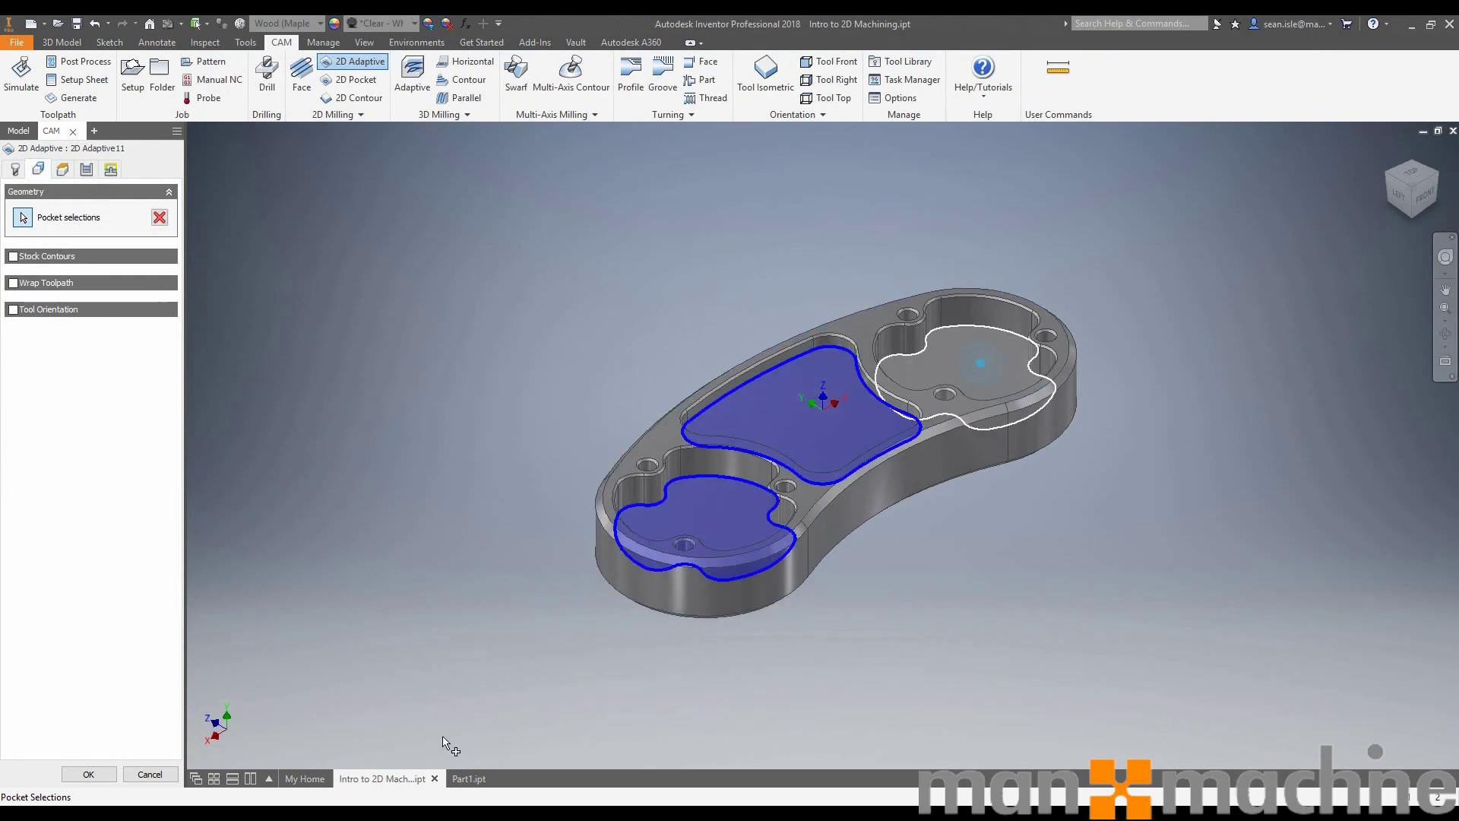
pyautogui.click(978, 367)
pyautogui.click(89, 775)
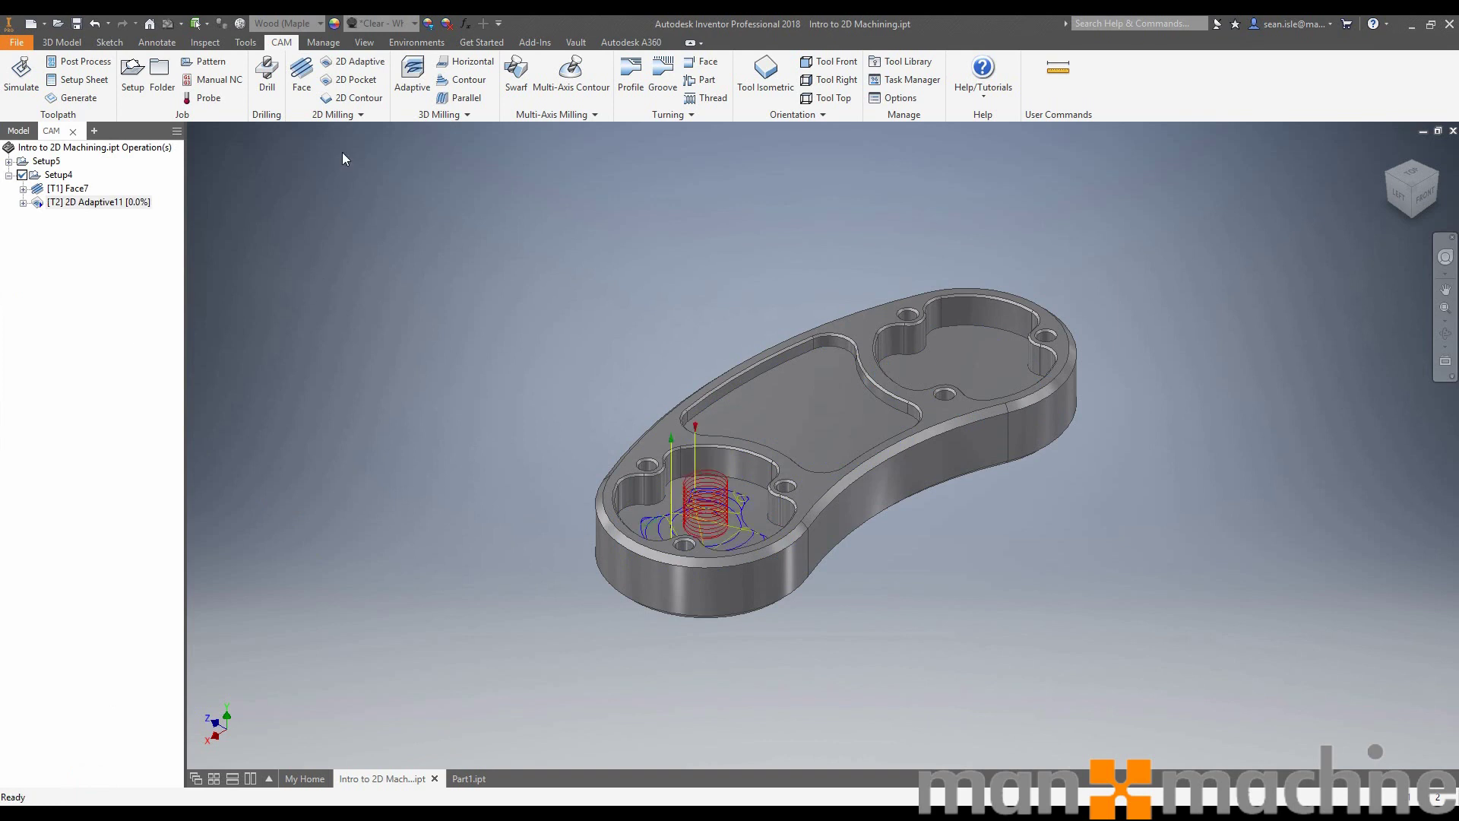
# Adaptive-clear around the bottom outer edge with bottom height at Model bottom, offset -2 mm
pyautogui.click(354, 62)
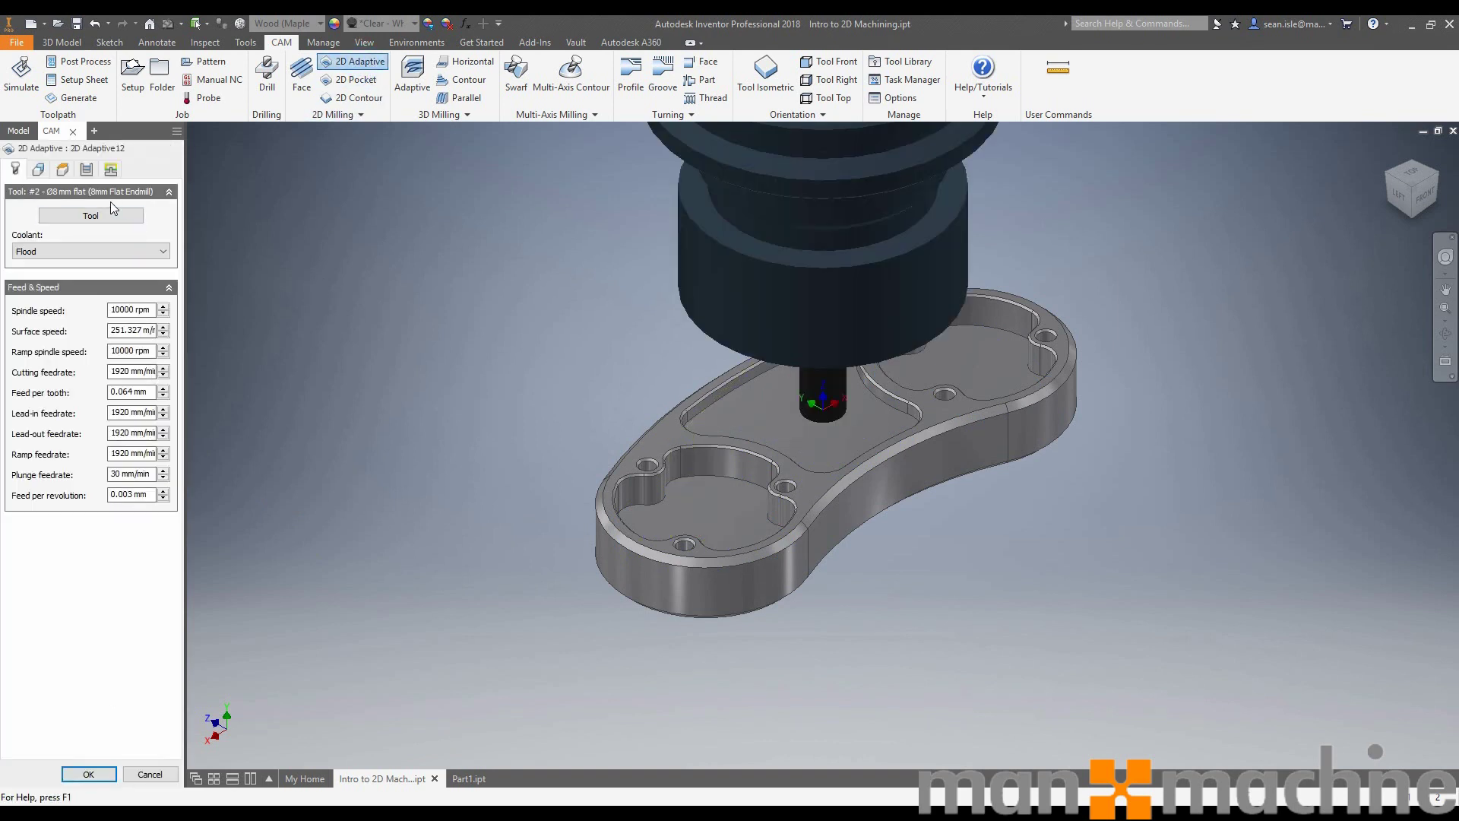
pyautogui.click(827, 551)
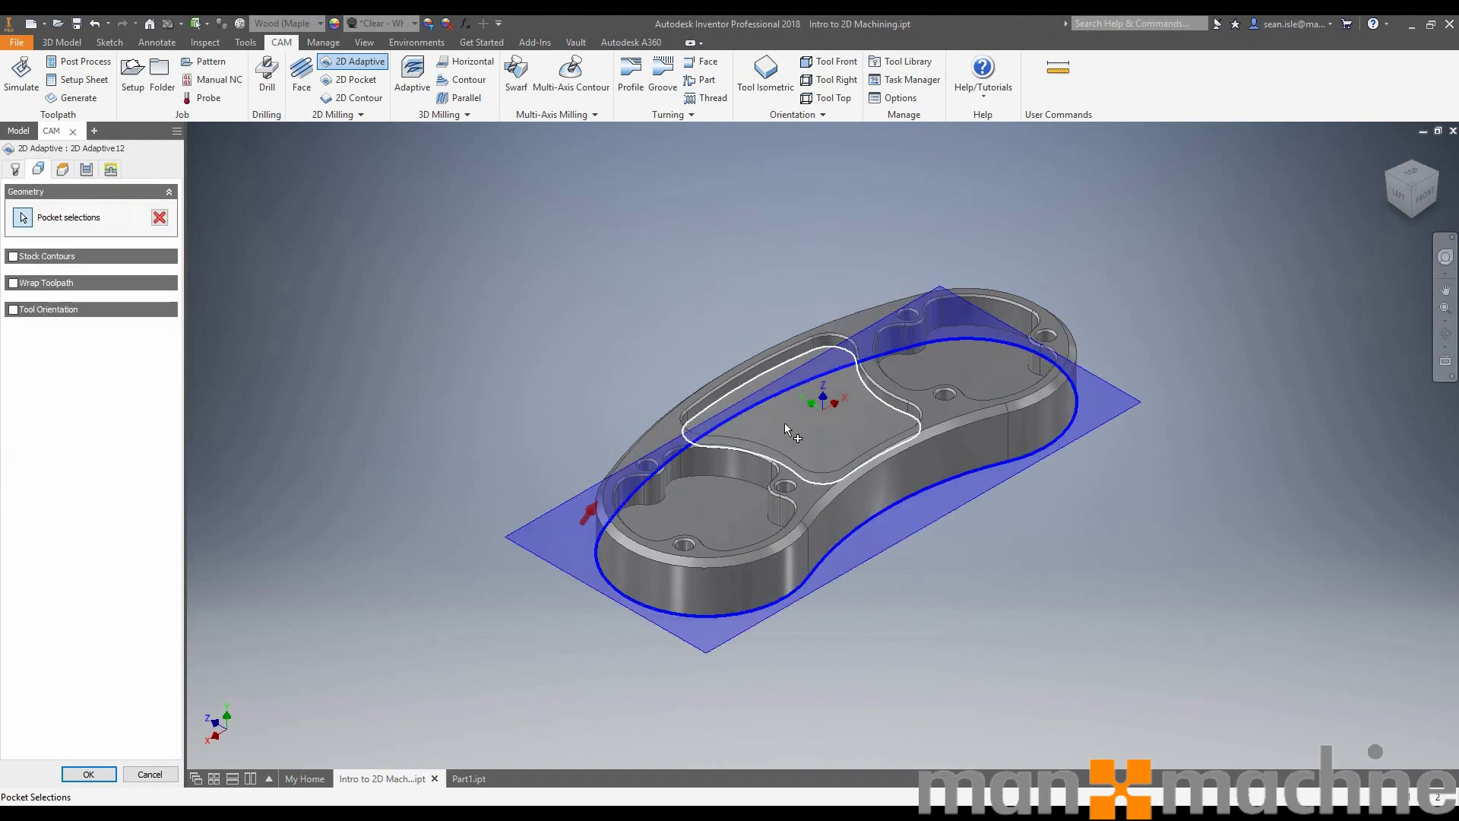
pyautogui.click(1422, 197)
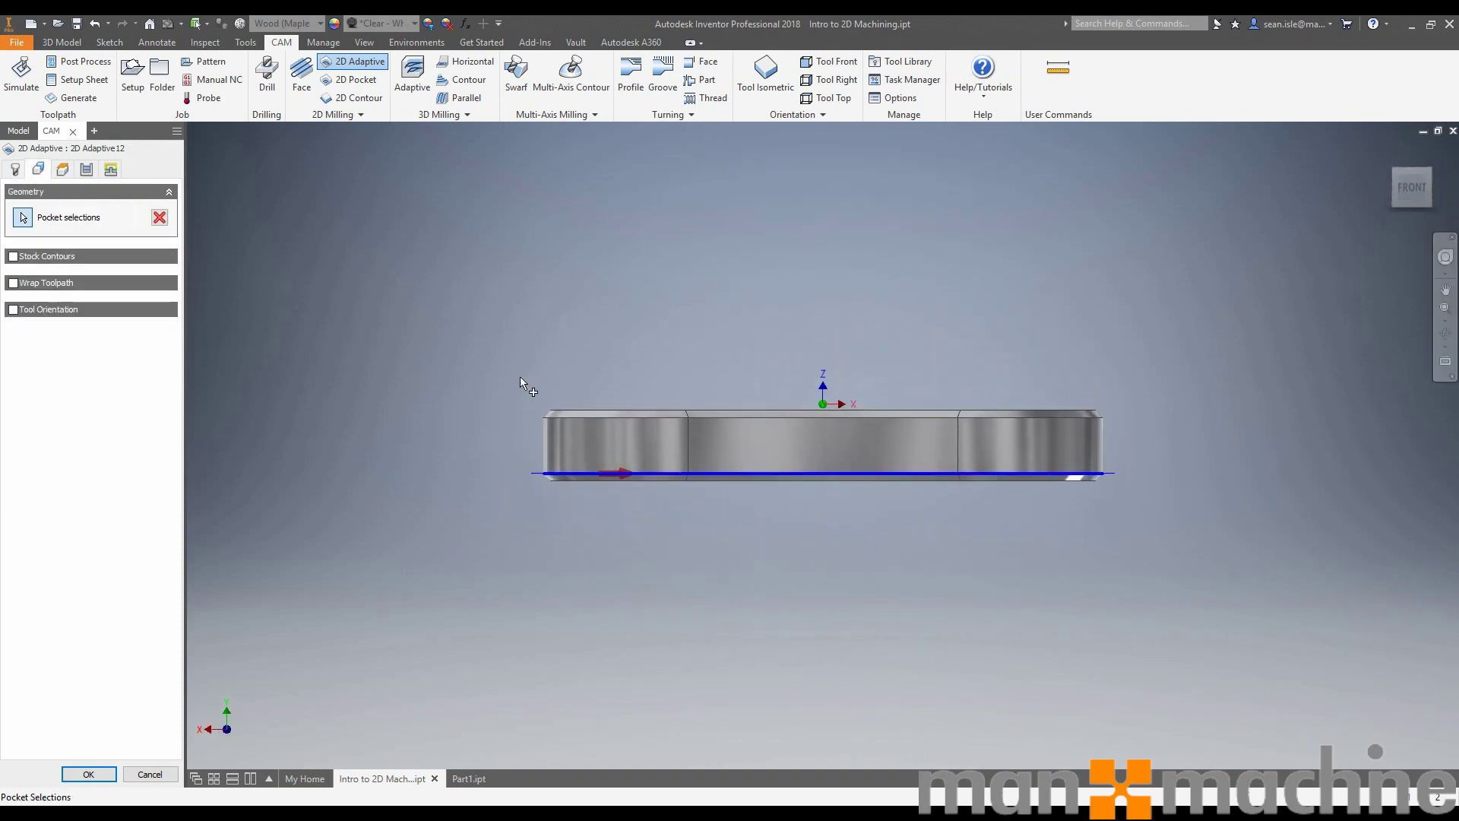
pyautogui.click(63, 169)
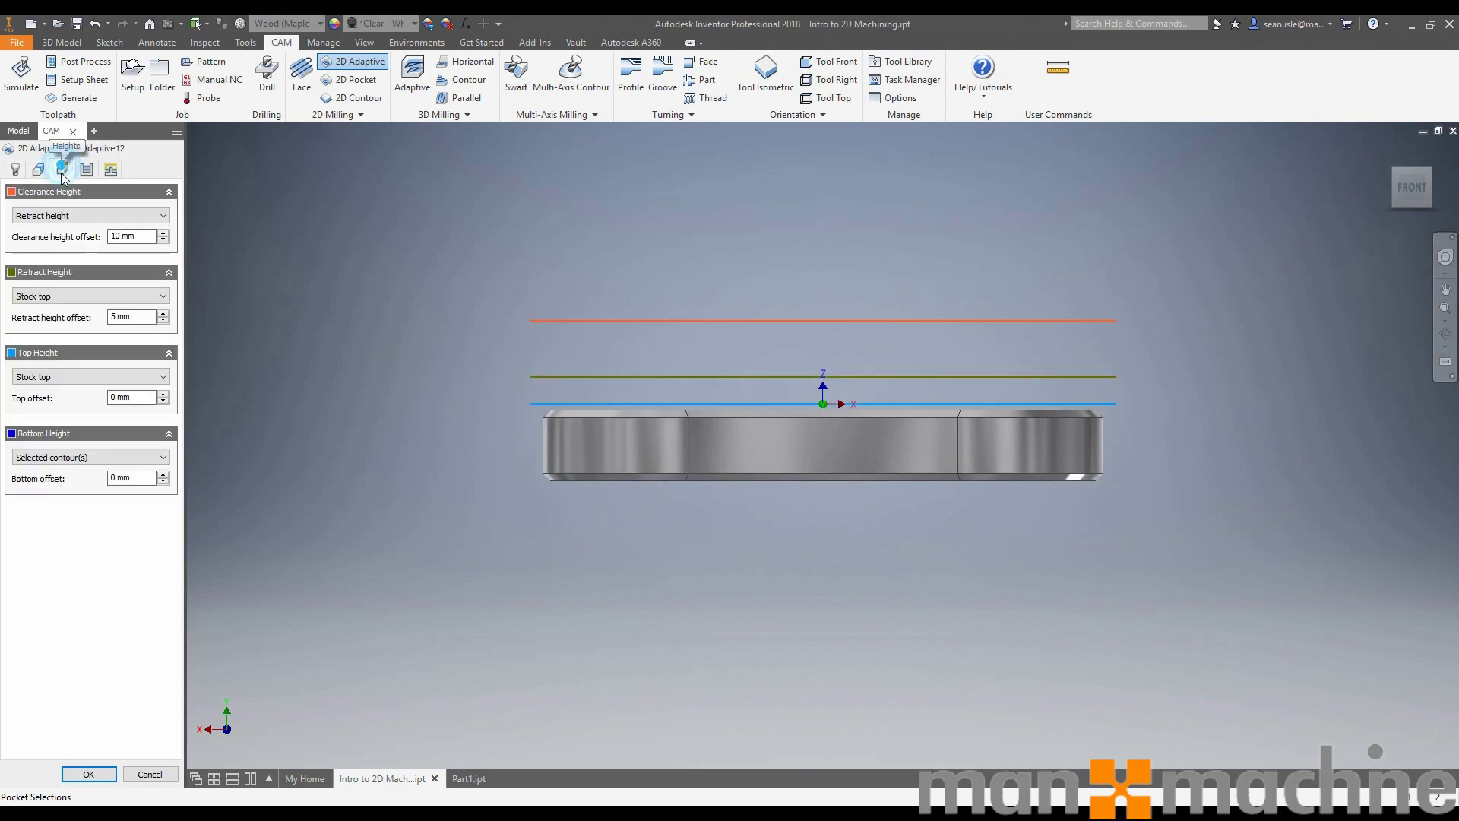
pyautogui.click(80, 459)
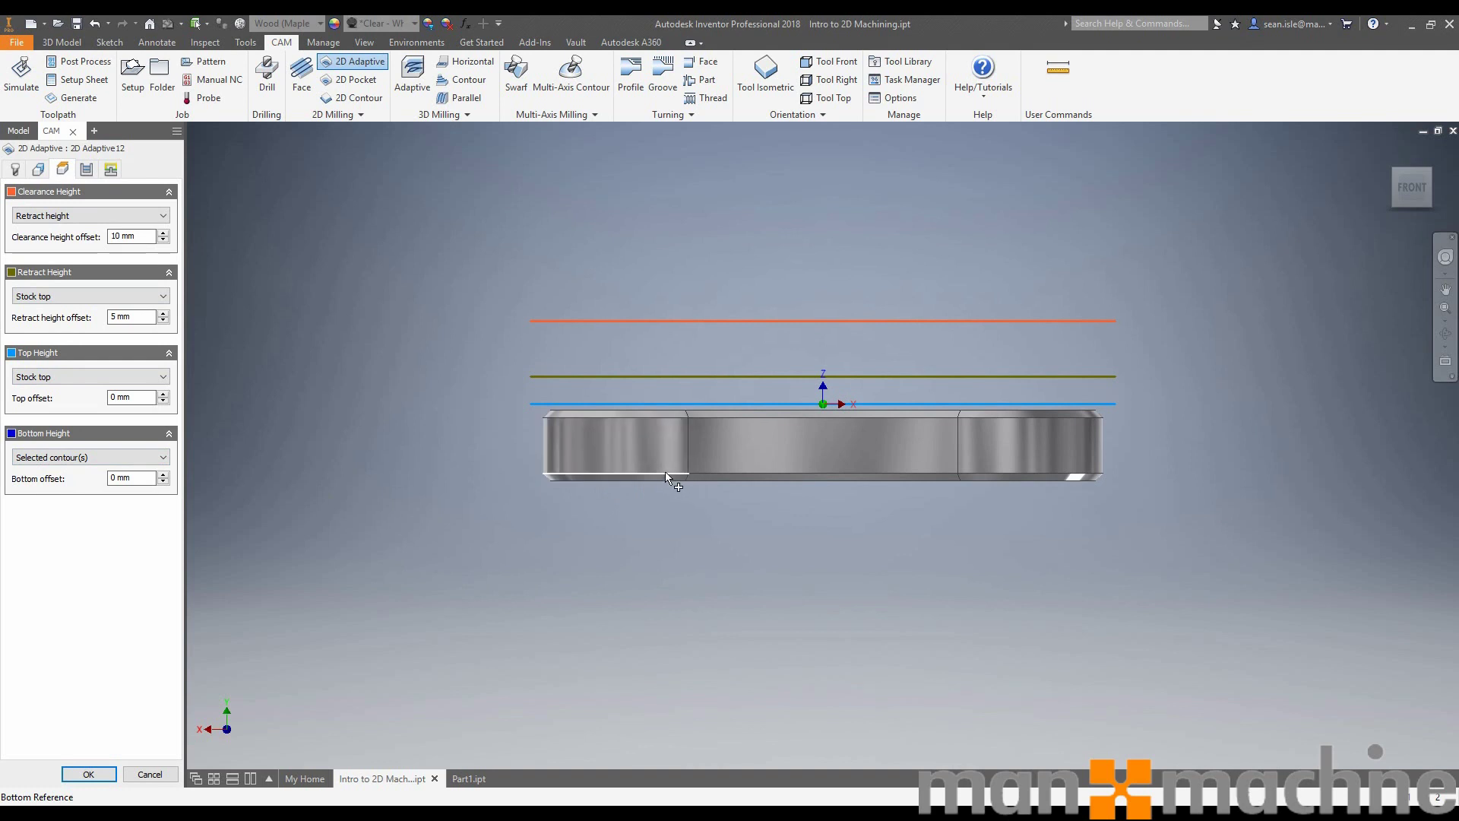
pyautogui.click(91, 458)
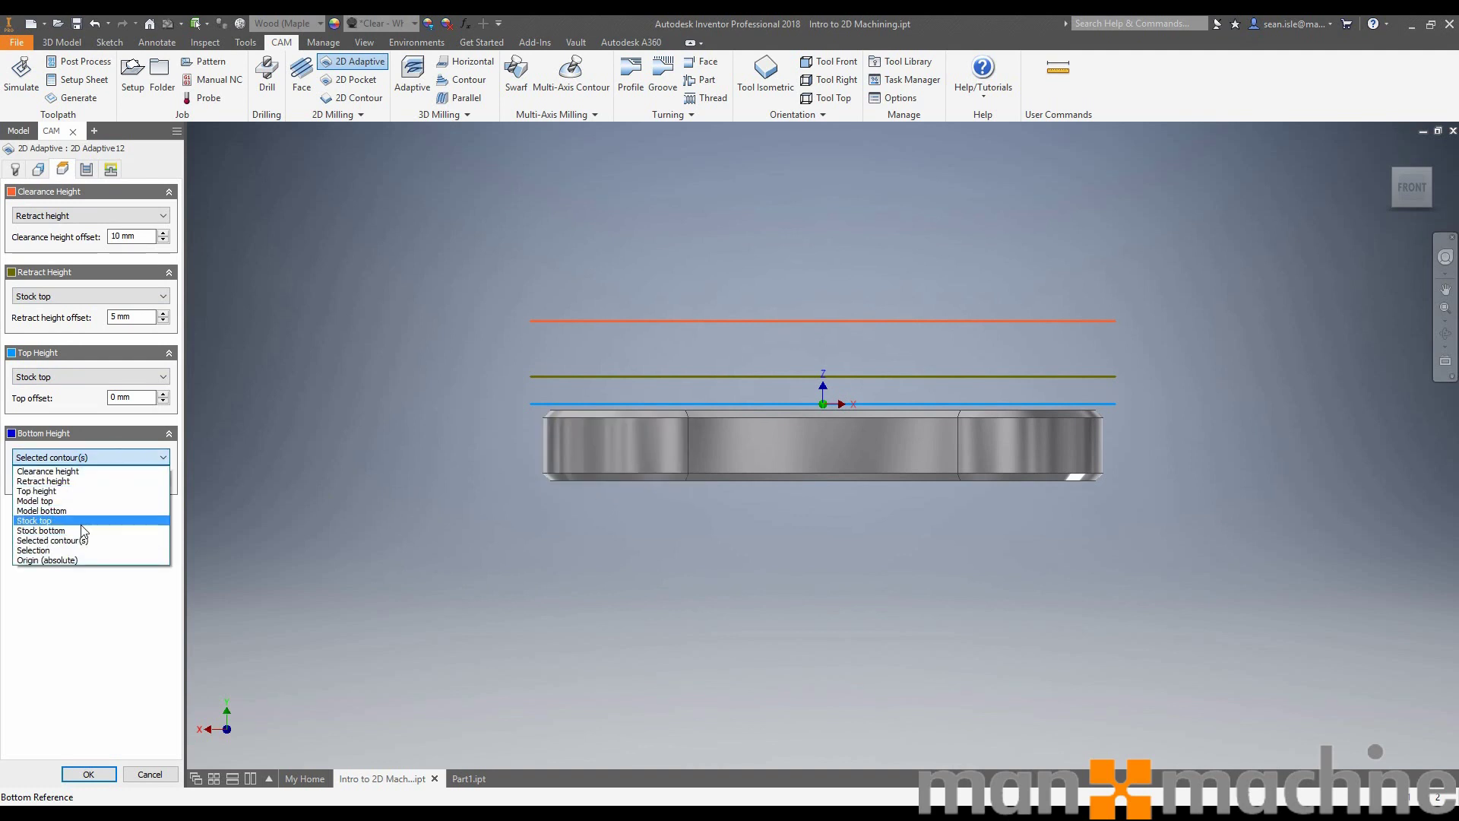
pyautogui.click(46, 511)
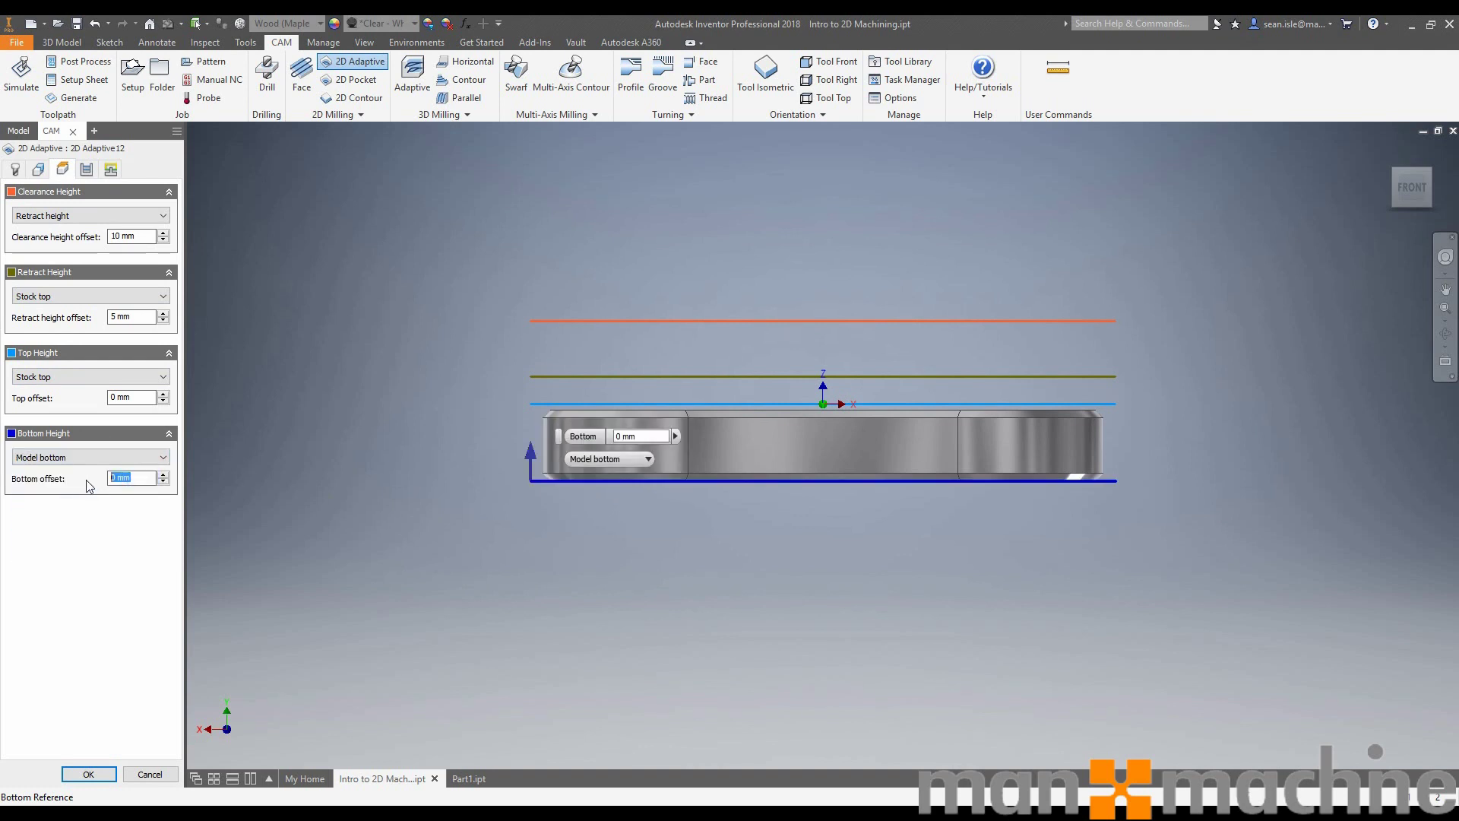
pyautogui.write('-2')
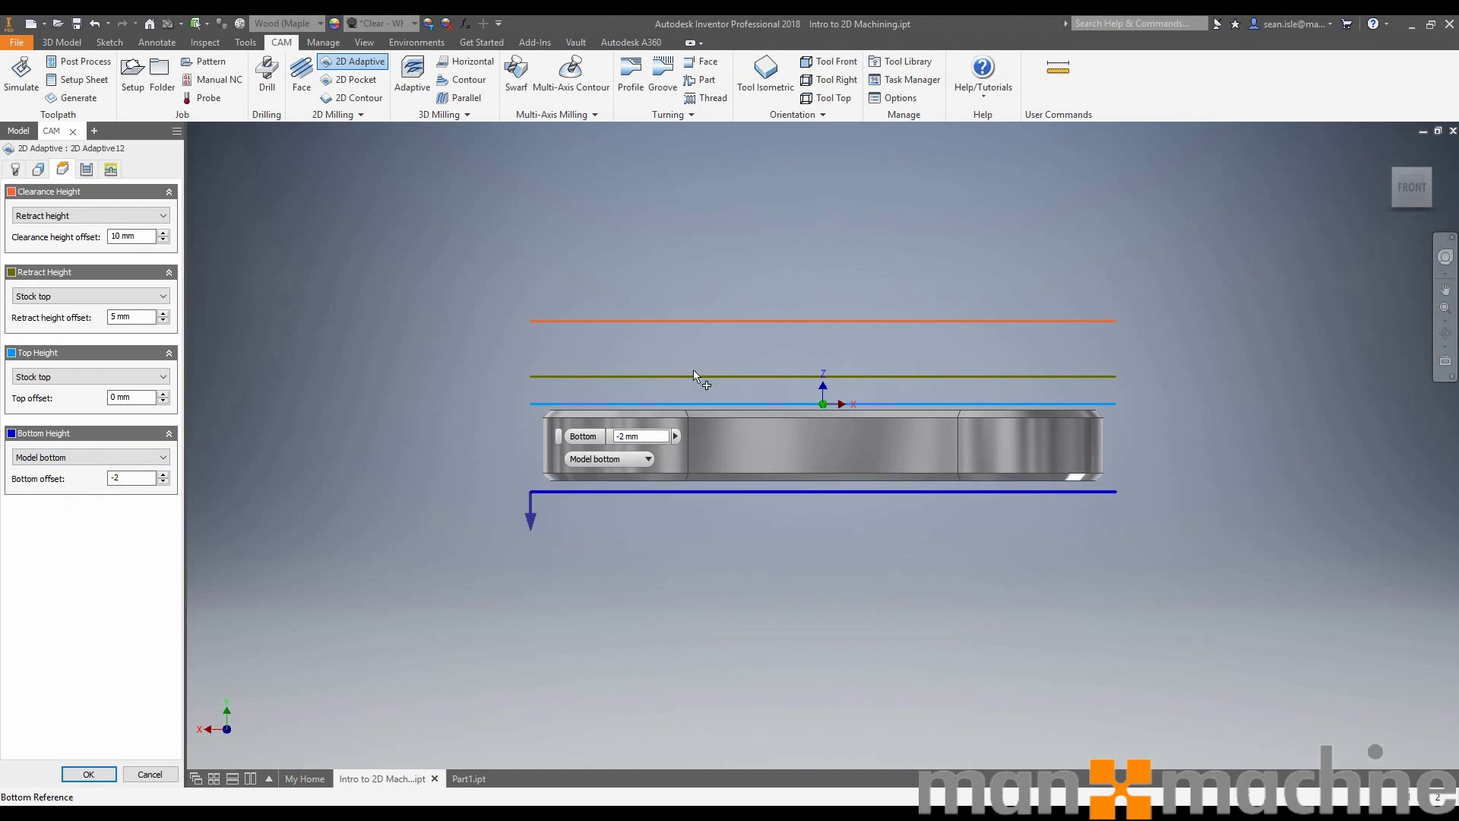
pyautogui.click(1384, 167)
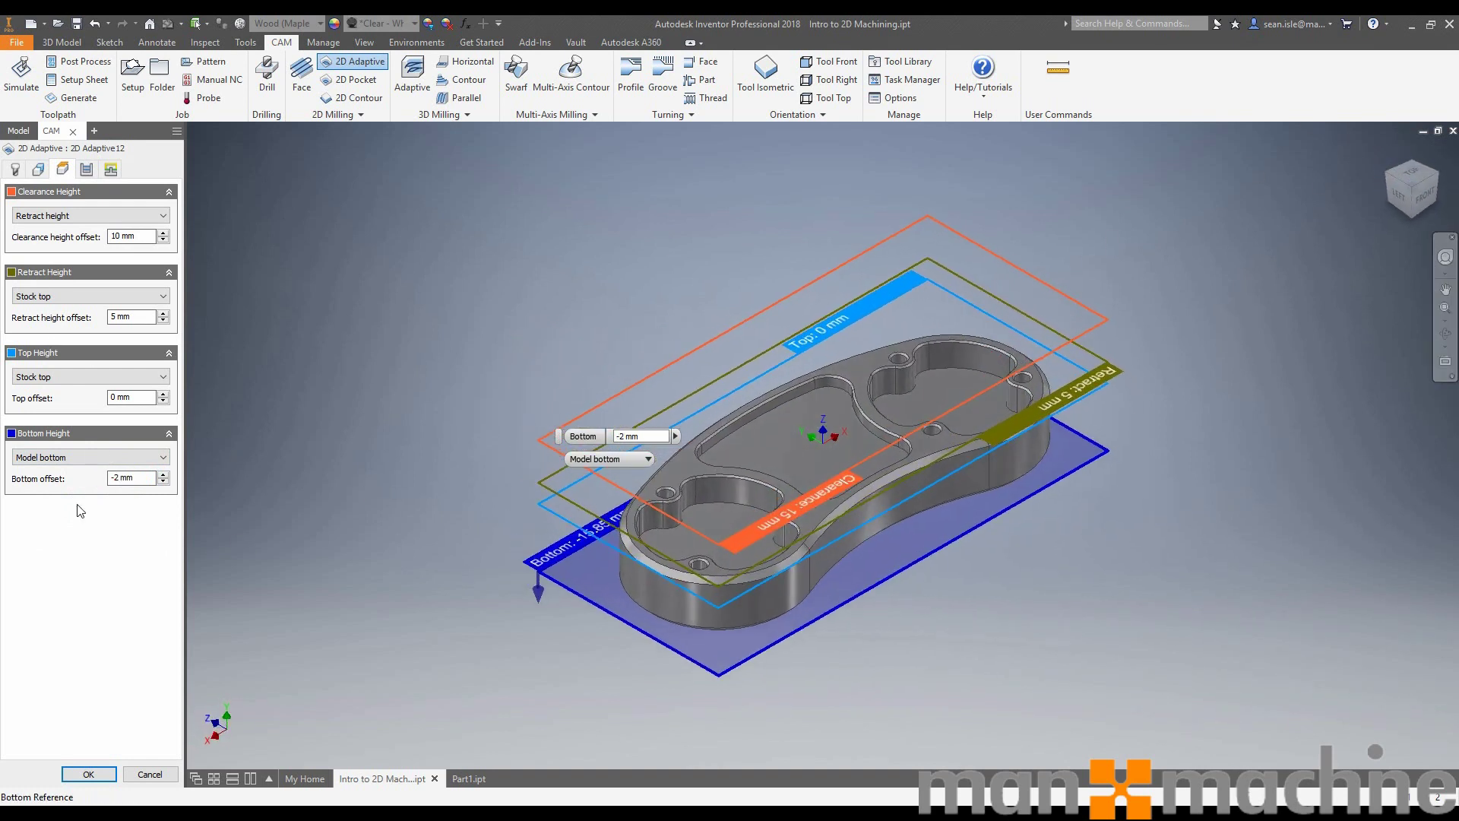
pyautogui.click(88, 774)
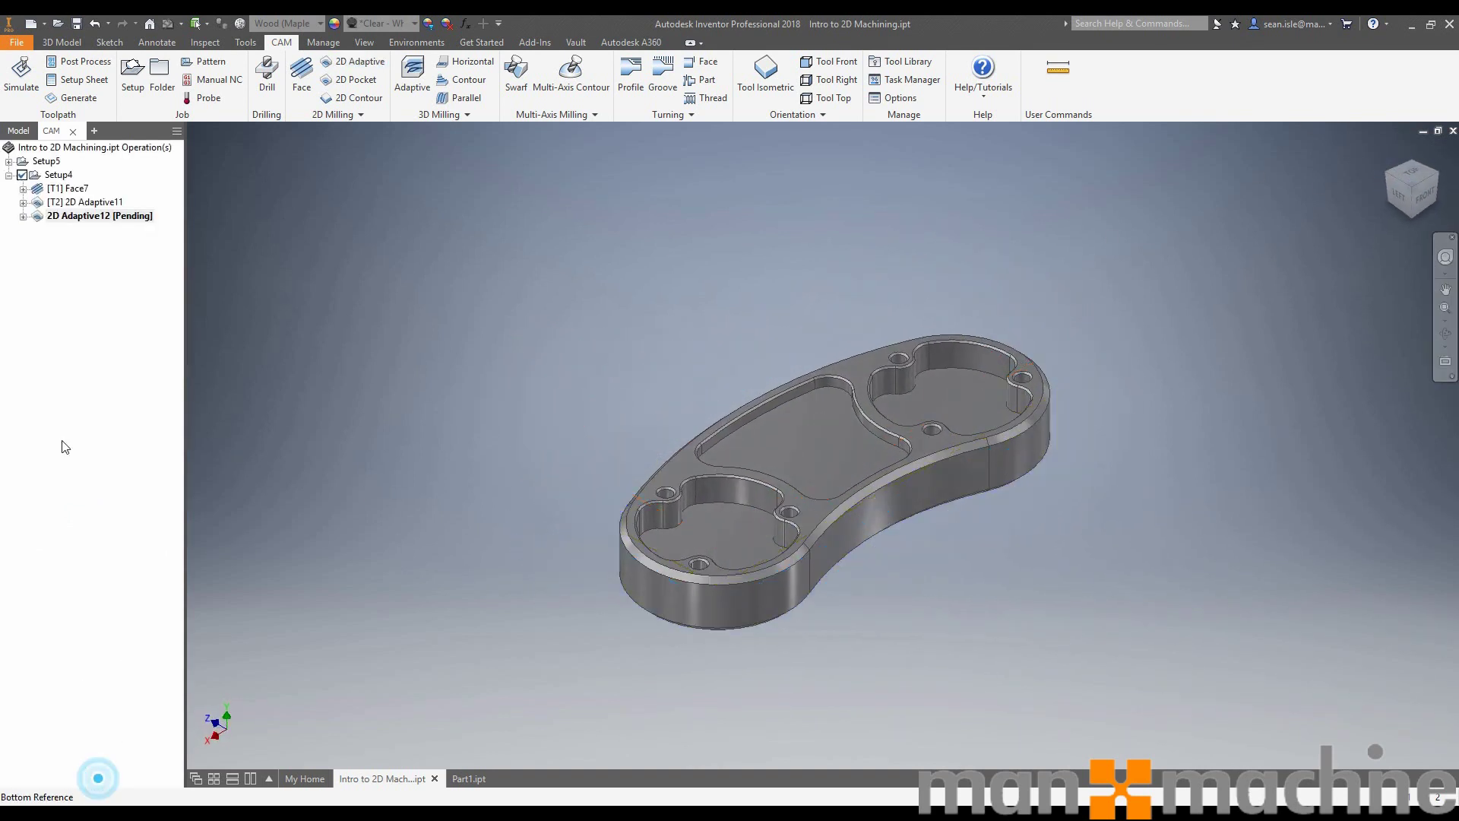
# Display the 2D Adaptive11 and 2D Adaptive12 toolpaths for review
pyautogui.click(114, 322)
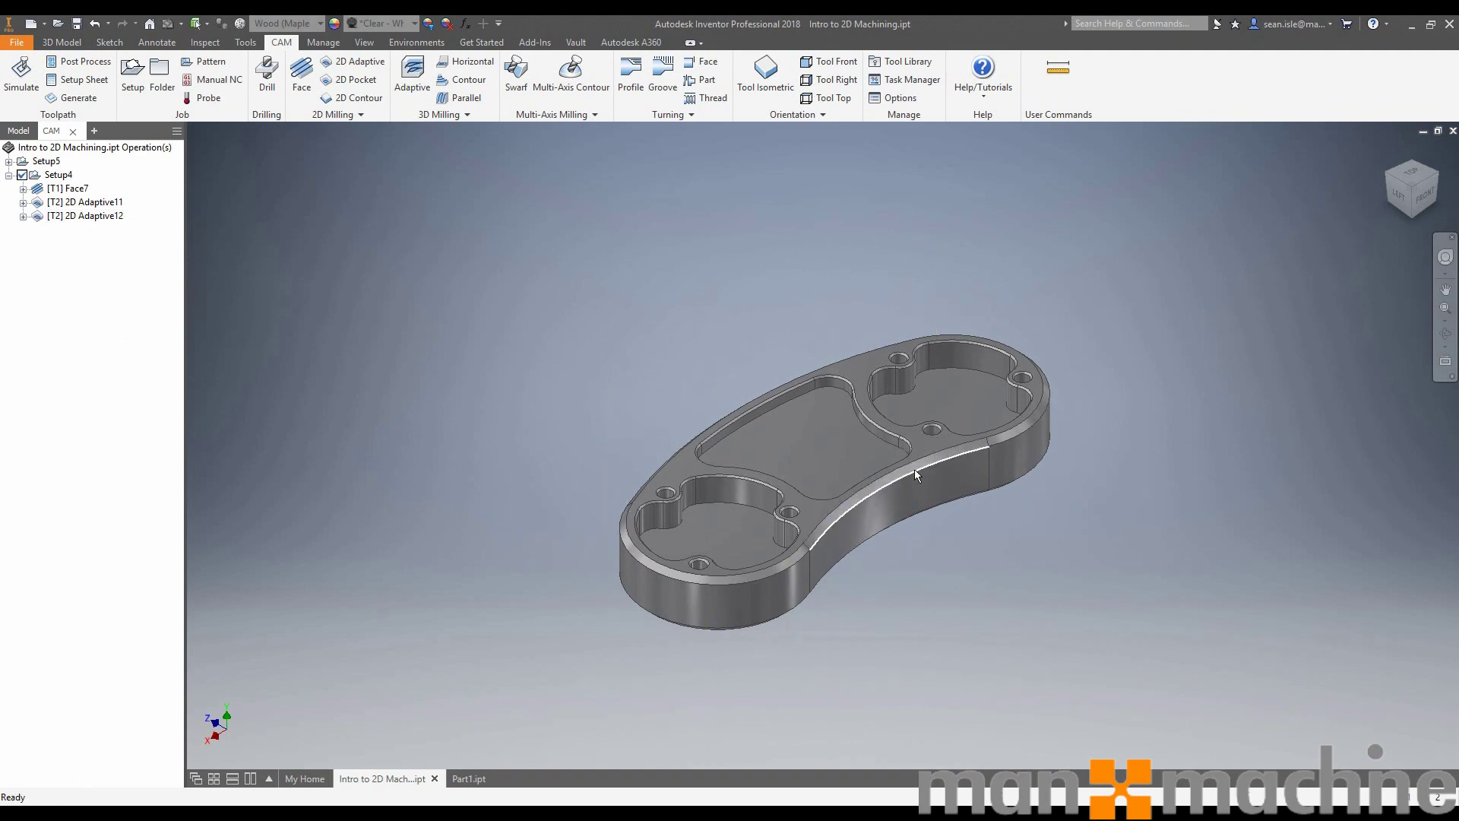
pyautogui.click(88, 201)
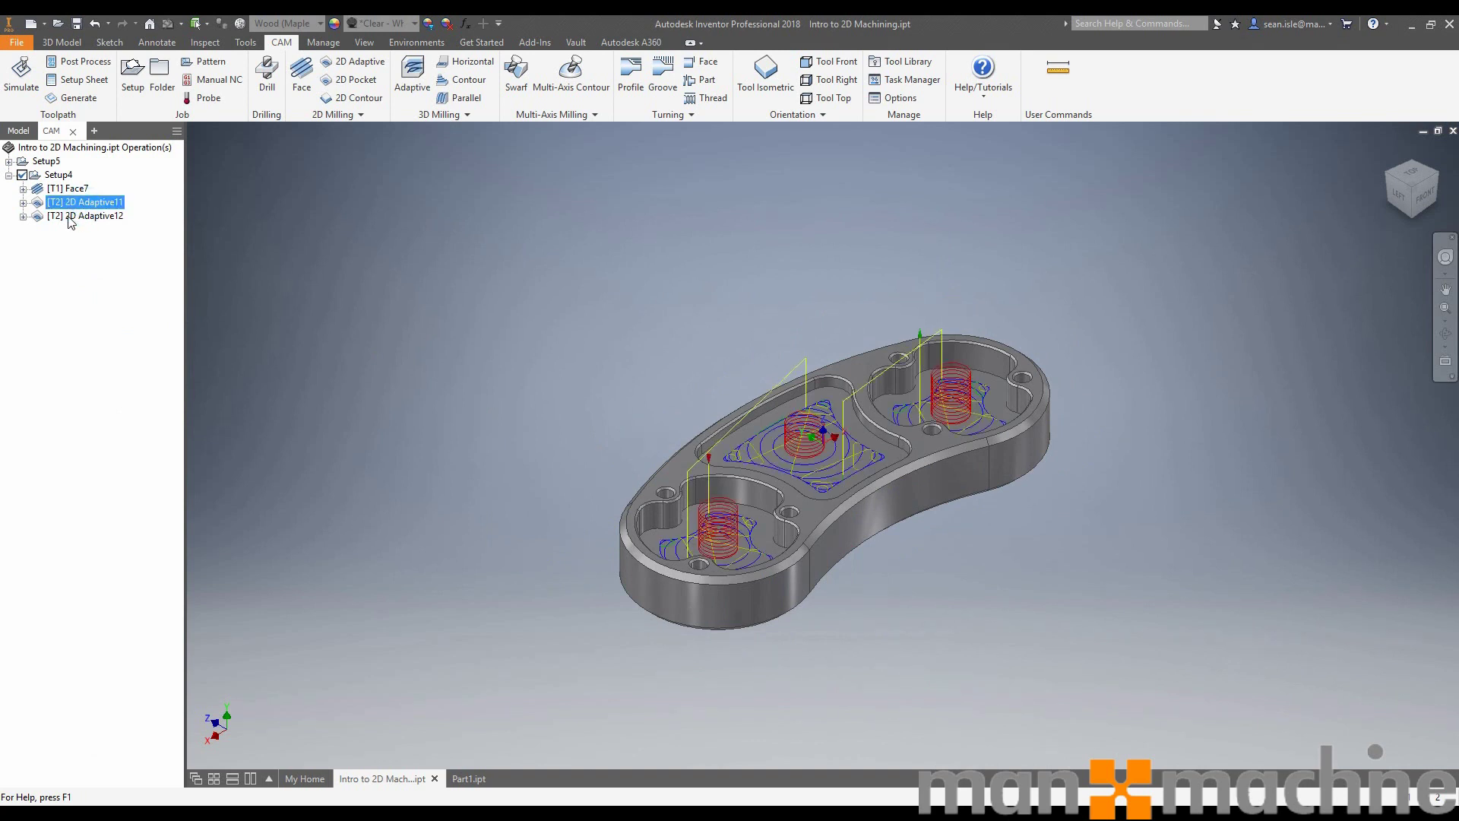
pyautogui.click(84, 216)
# Derive 2D Contour11 from 2D Adaptive12 after reviewing its passes, tool and geometry
pyautogui.rightClick(67, 216)
pyautogui.moveTo(137, 401)
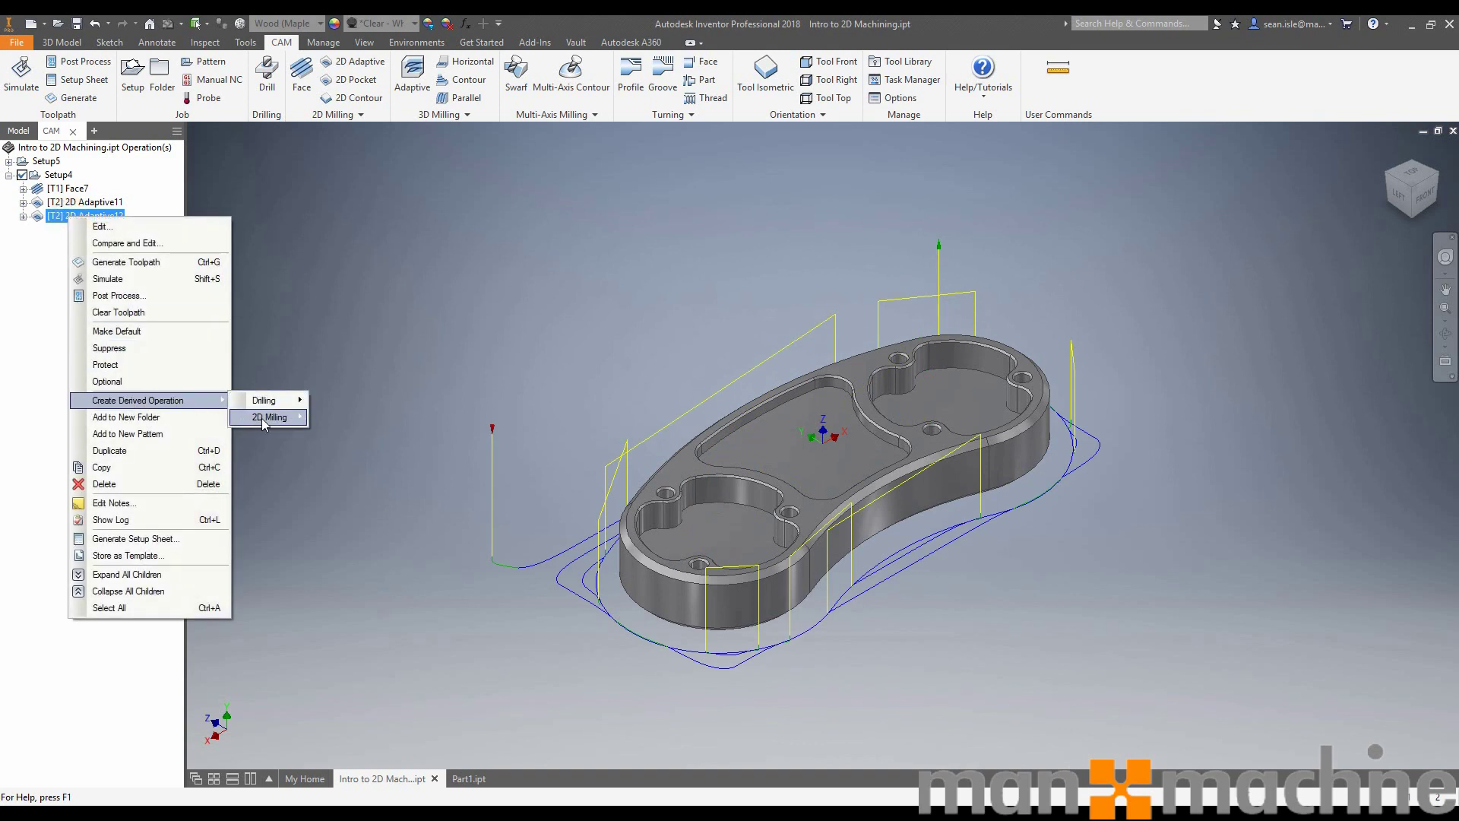
pyautogui.moveTo(271, 417)
pyautogui.click(373, 471)
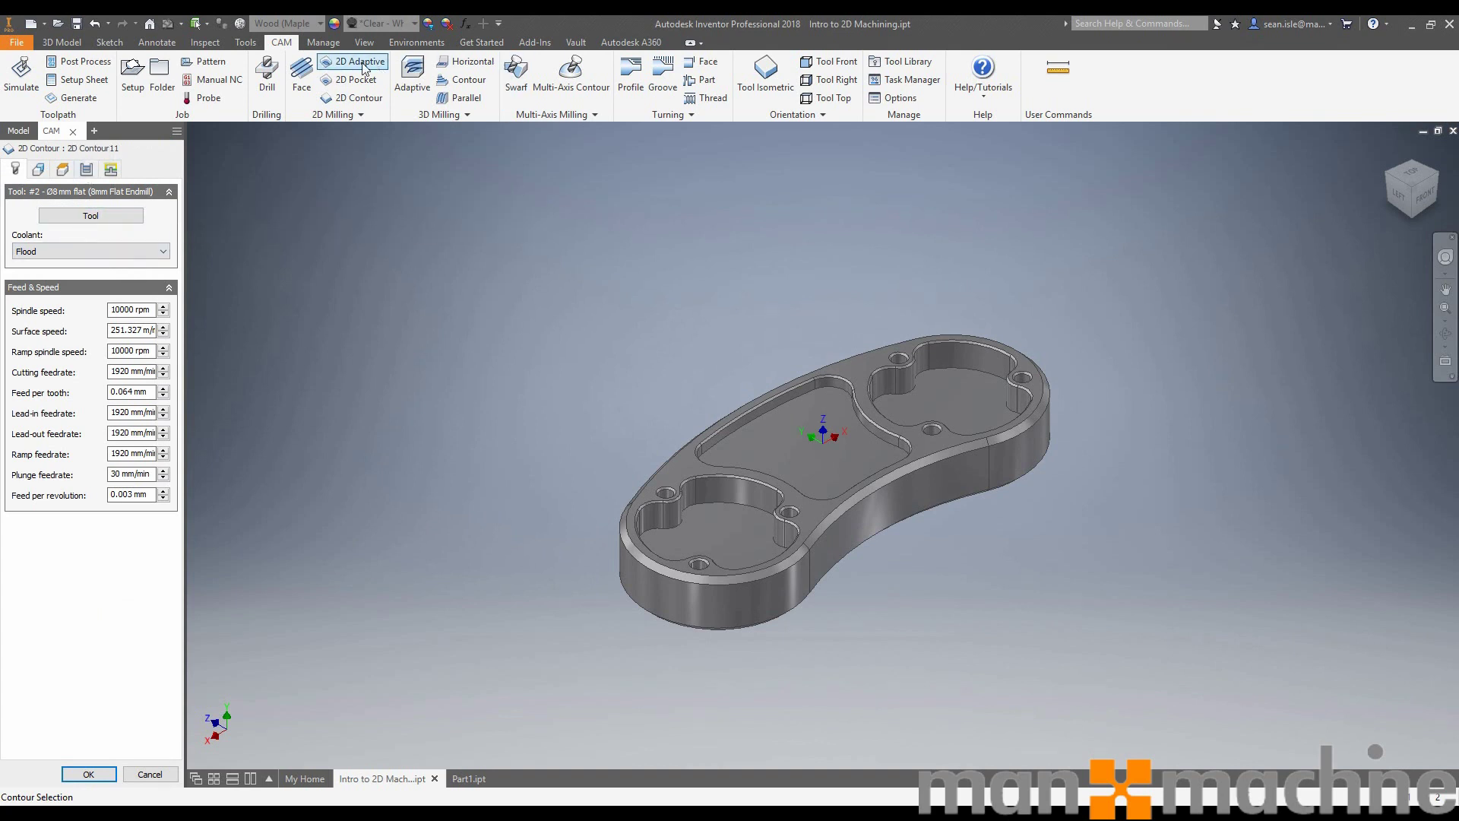
pyautogui.click(86, 169)
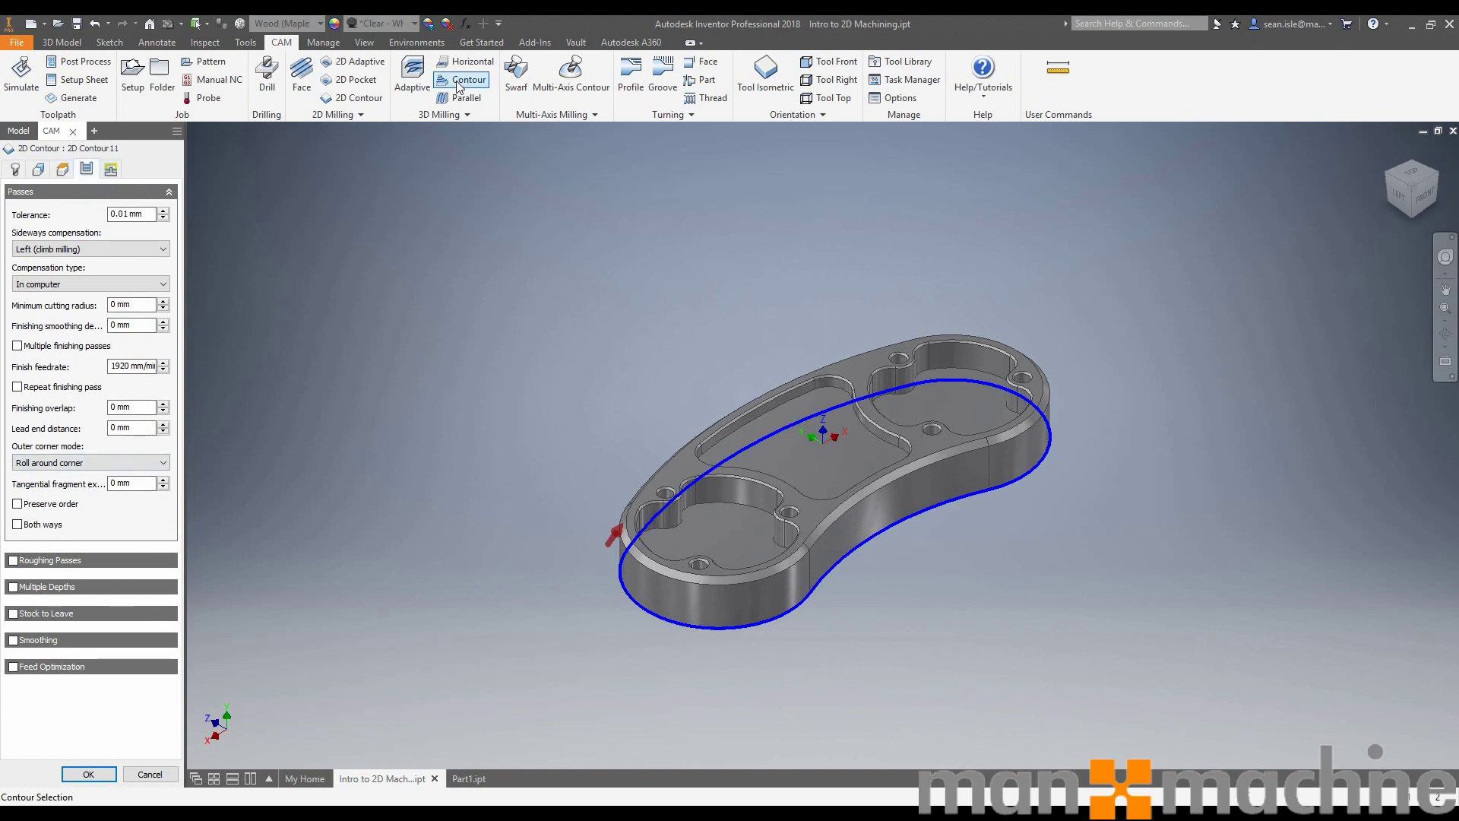
pyautogui.click(361, 115)
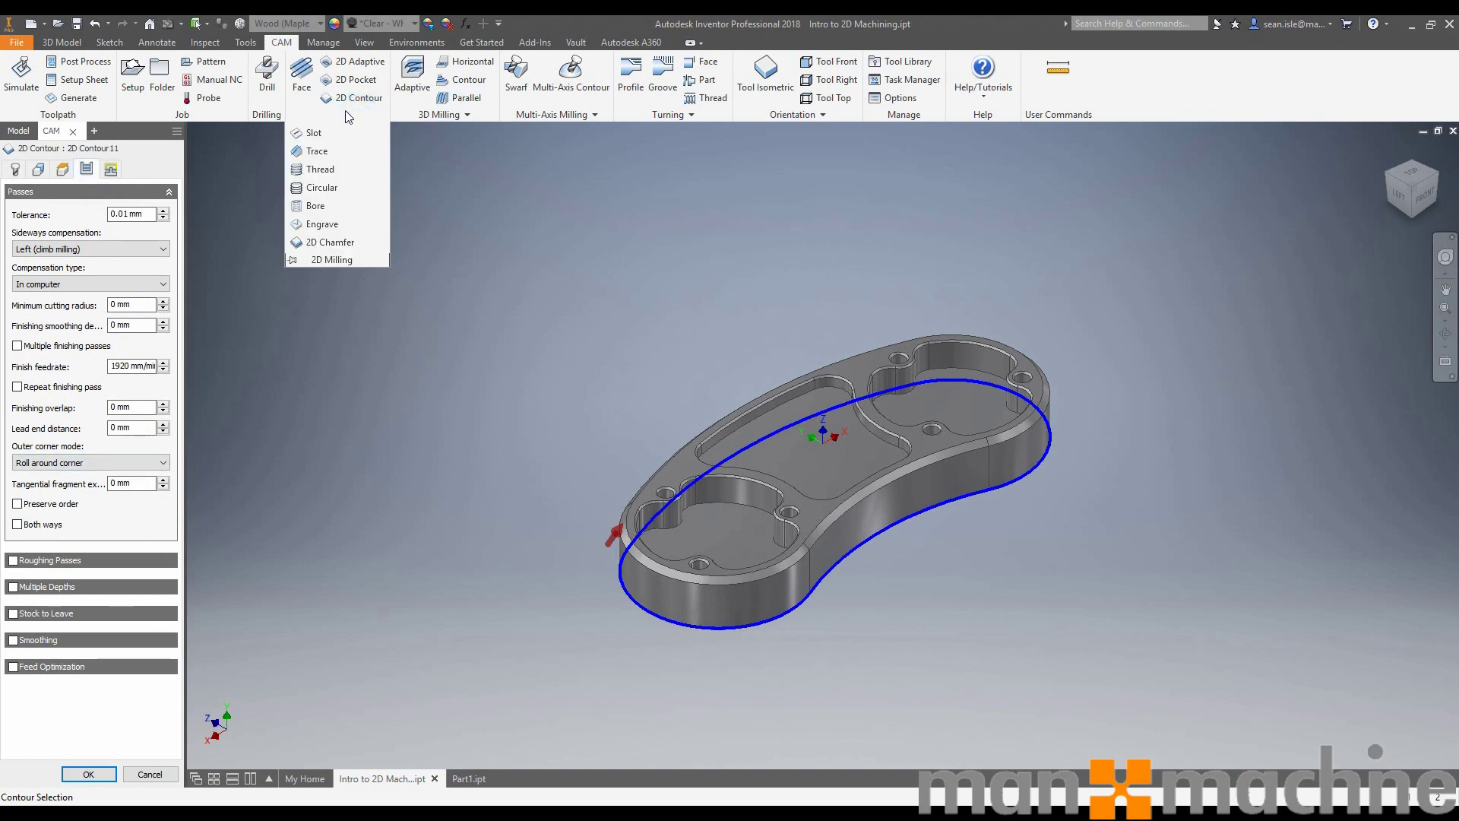
pyautogui.click(69, 656)
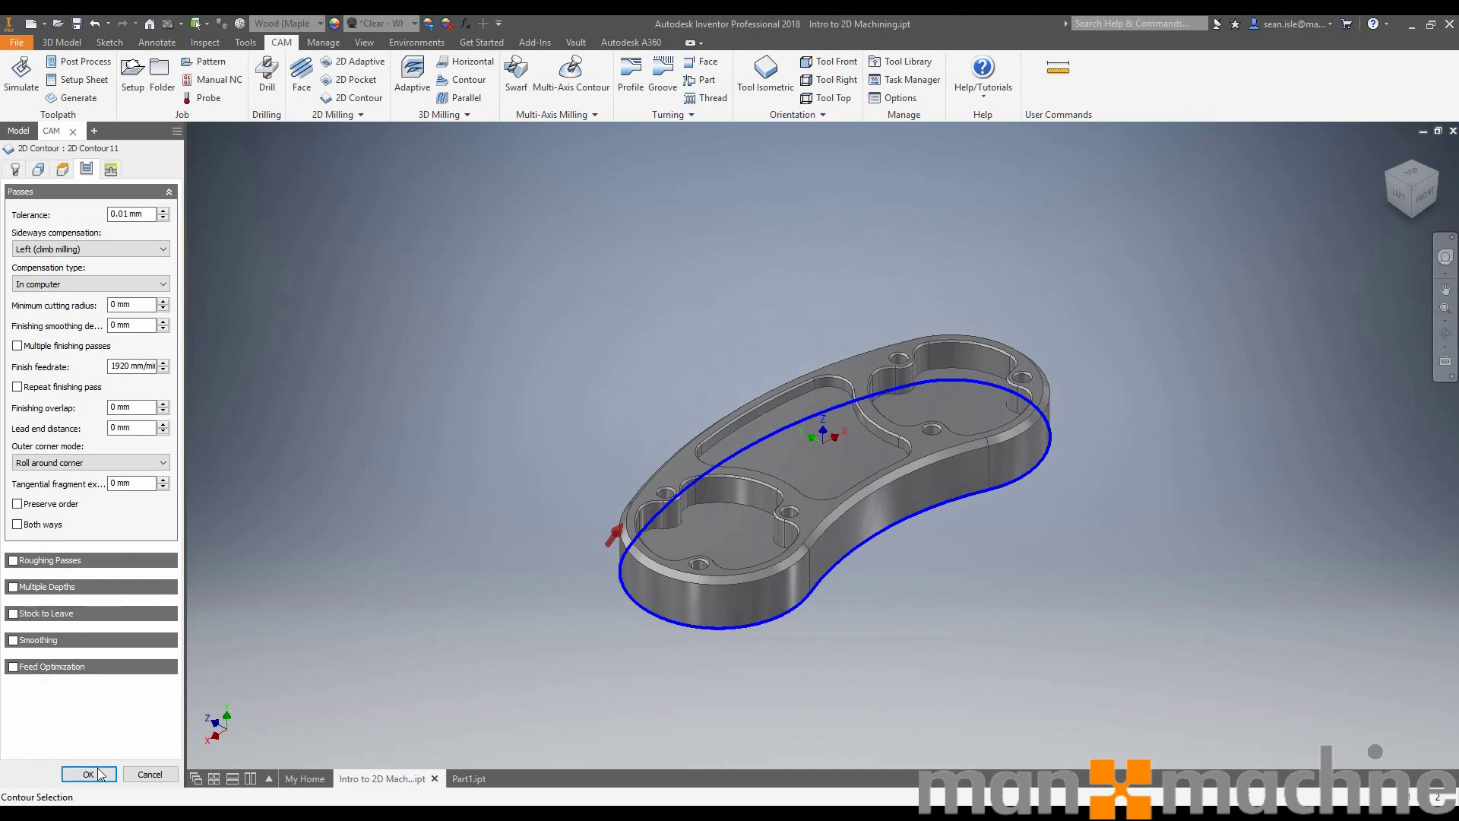
pyautogui.click(38, 169)
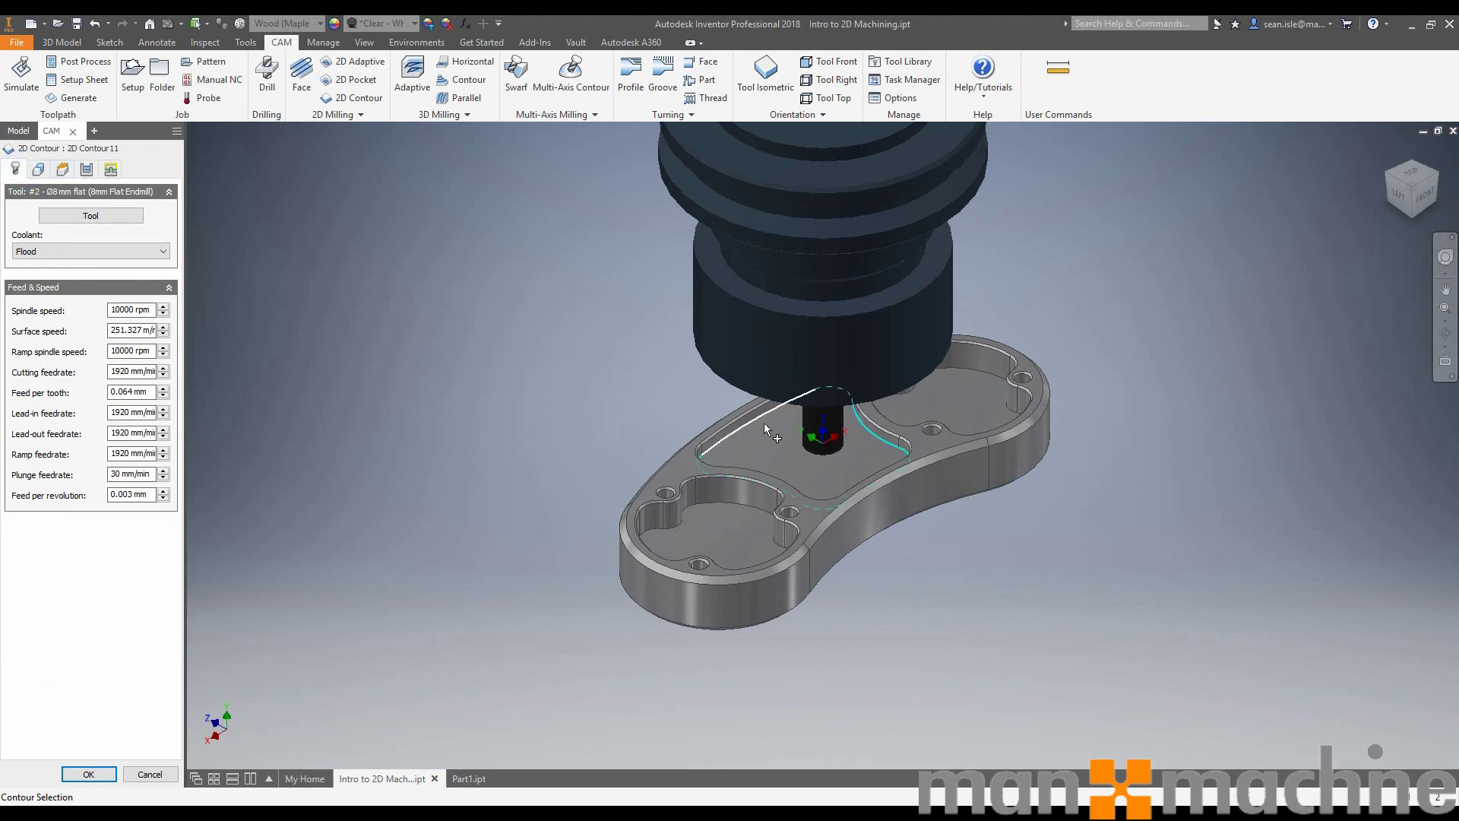
pyautogui.click(42, 171)
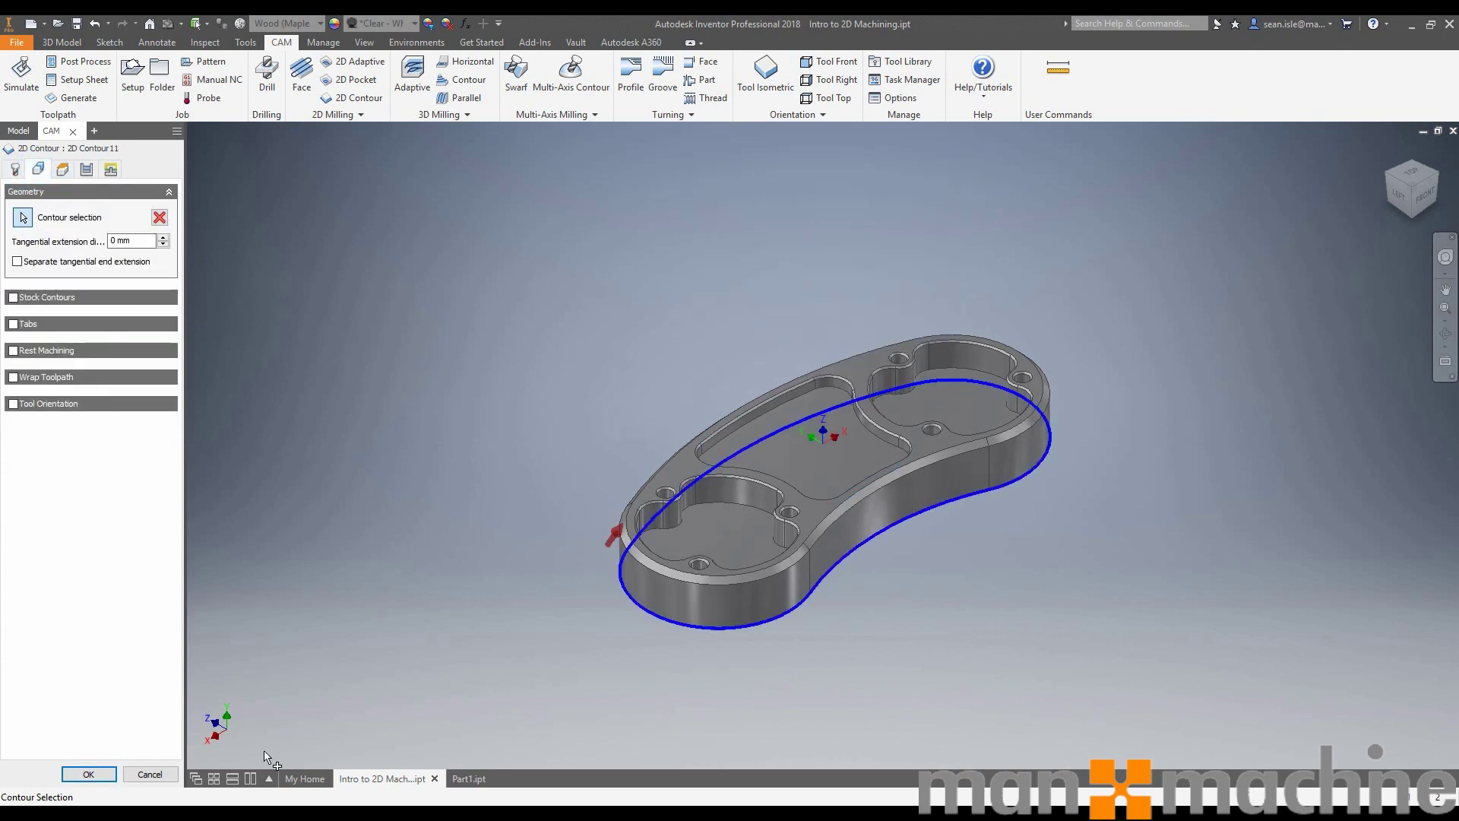
pyautogui.click(88, 776)
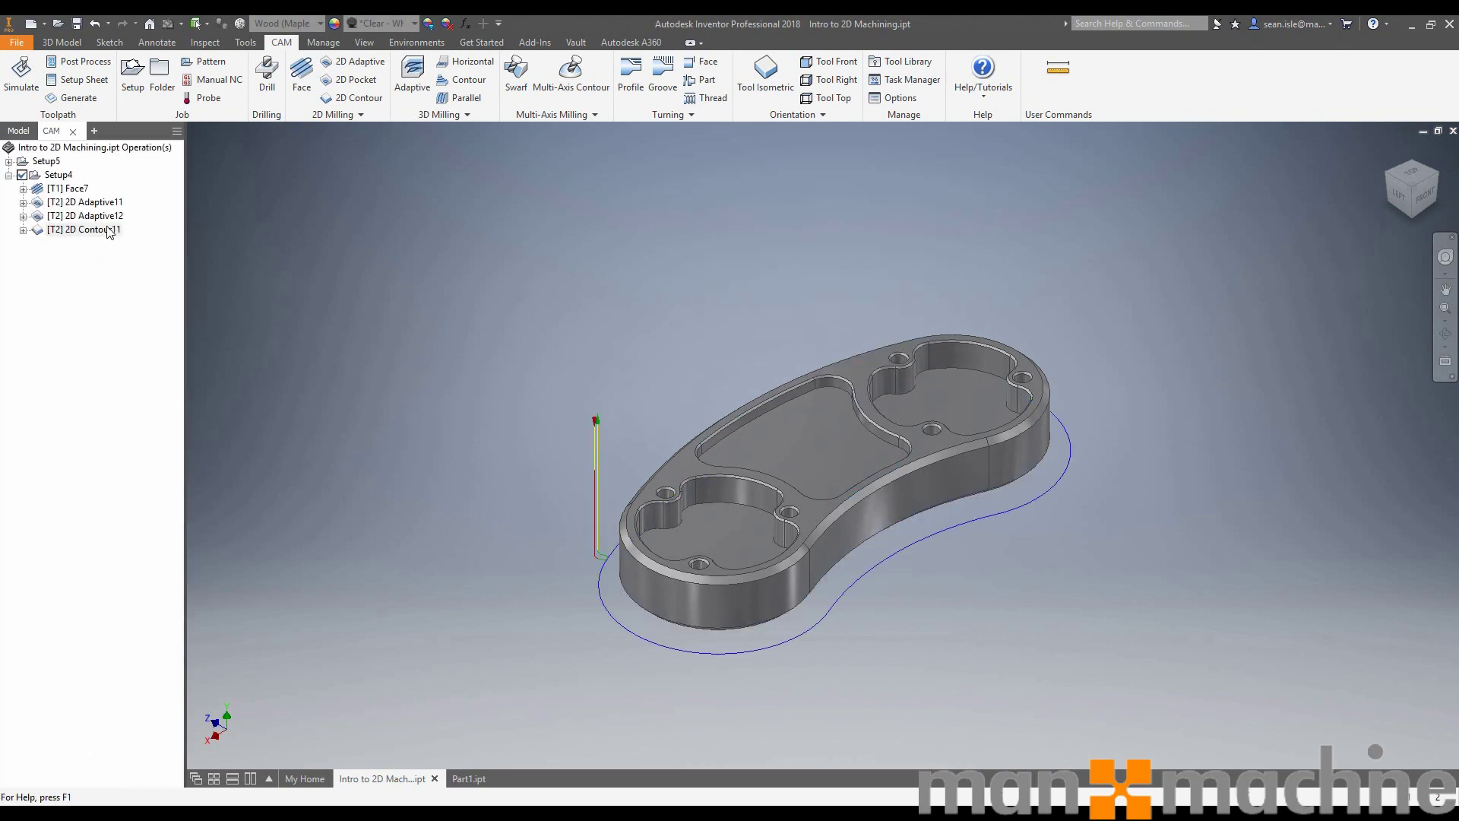
pyautogui.click(84, 202)
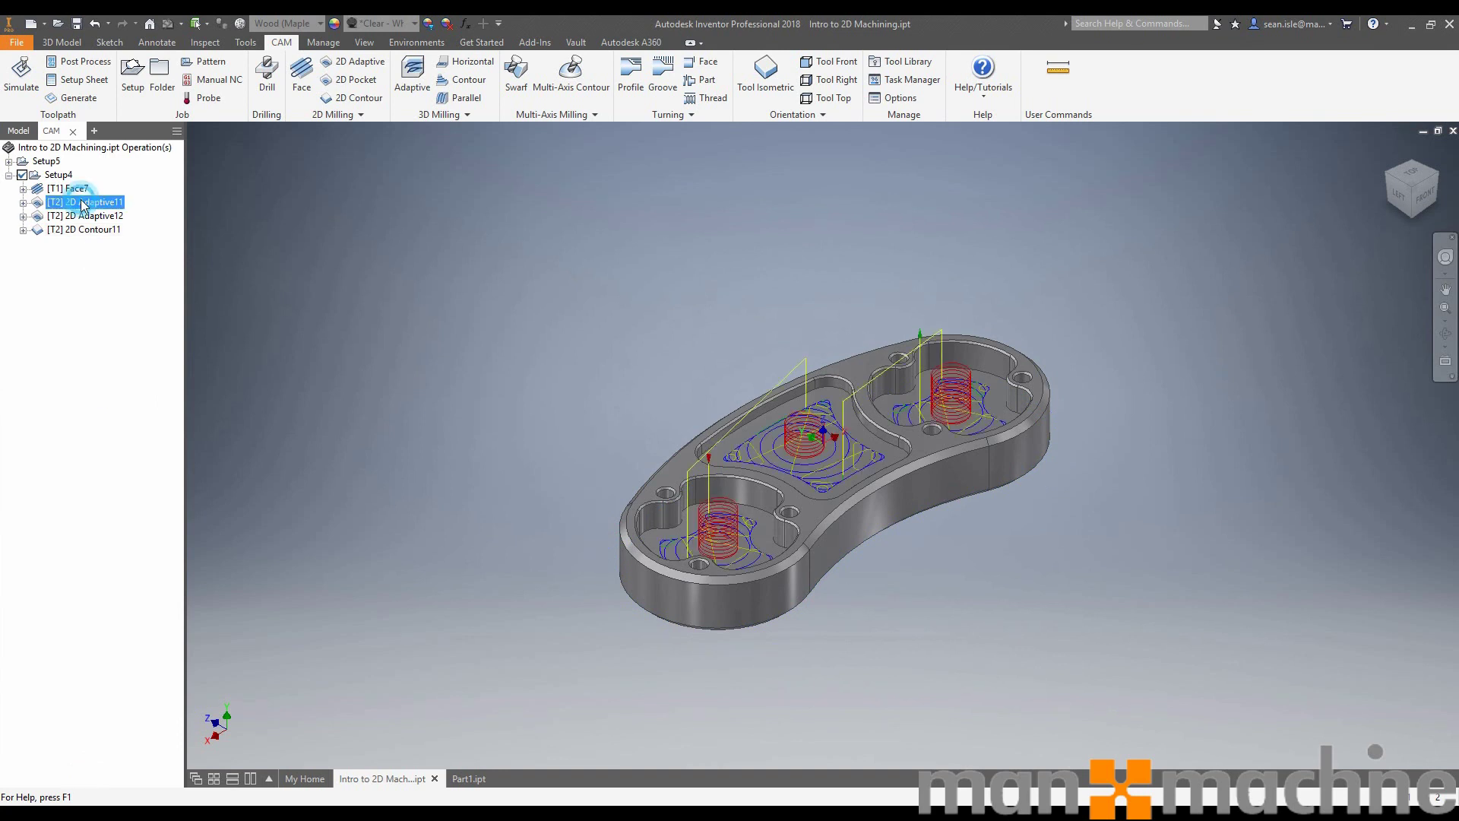
# Derive a 2D Pocket from 2D Adaptive11 with stock to leave turned off
pyautogui.rightClick(84, 202)
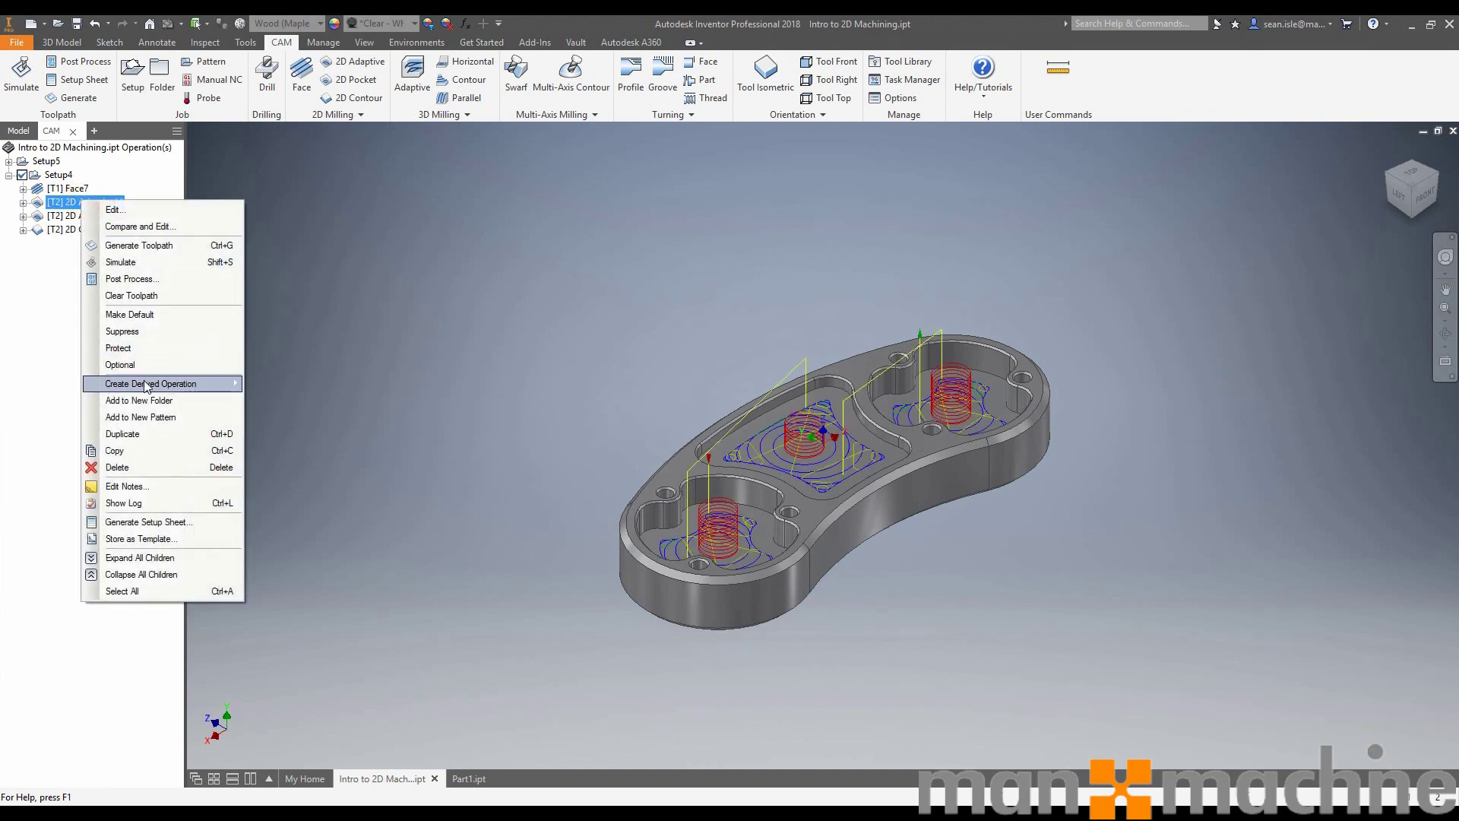
pyautogui.moveTo(282, 400)
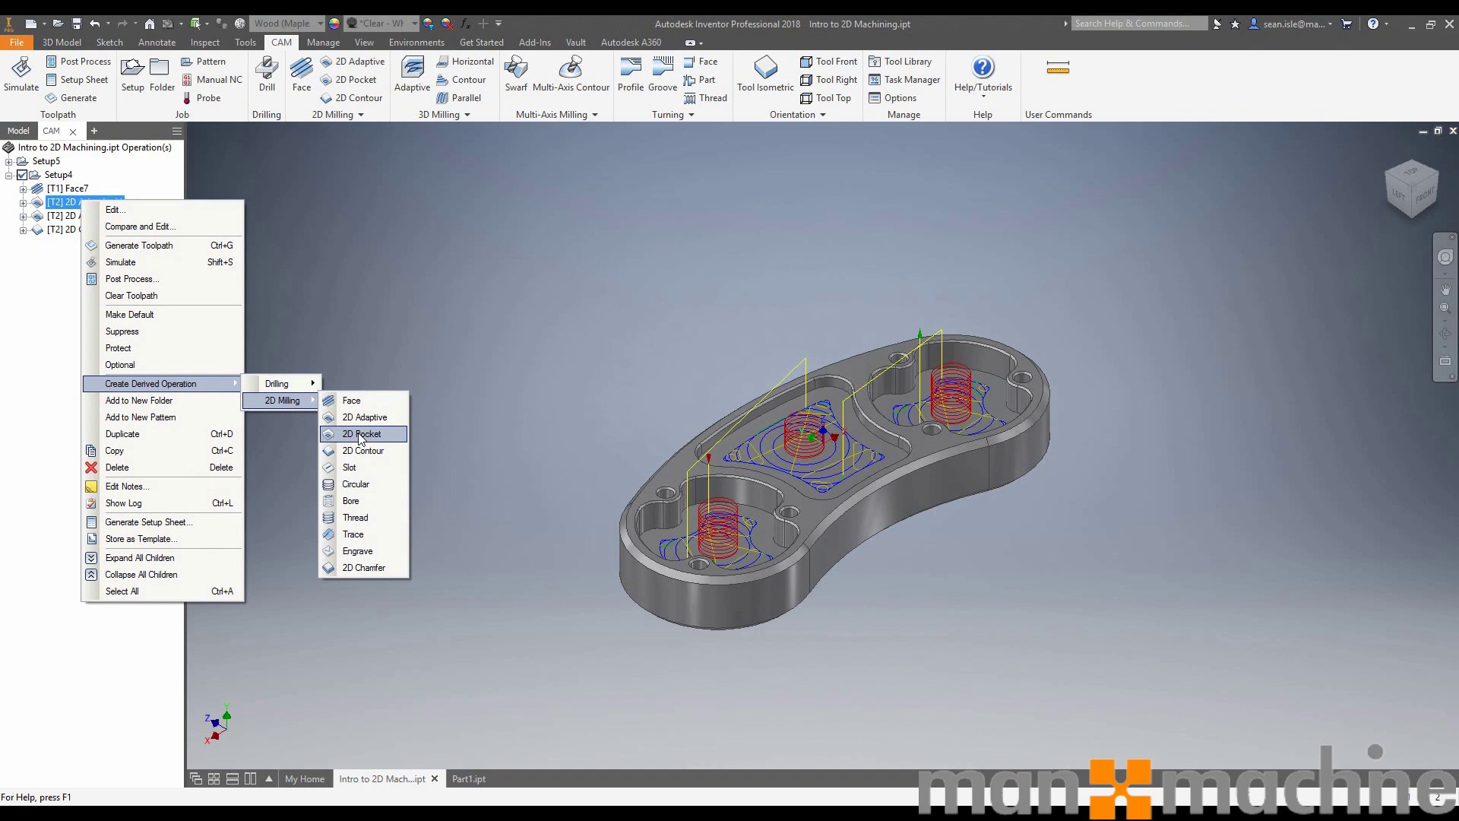
pyautogui.click(360, 434)
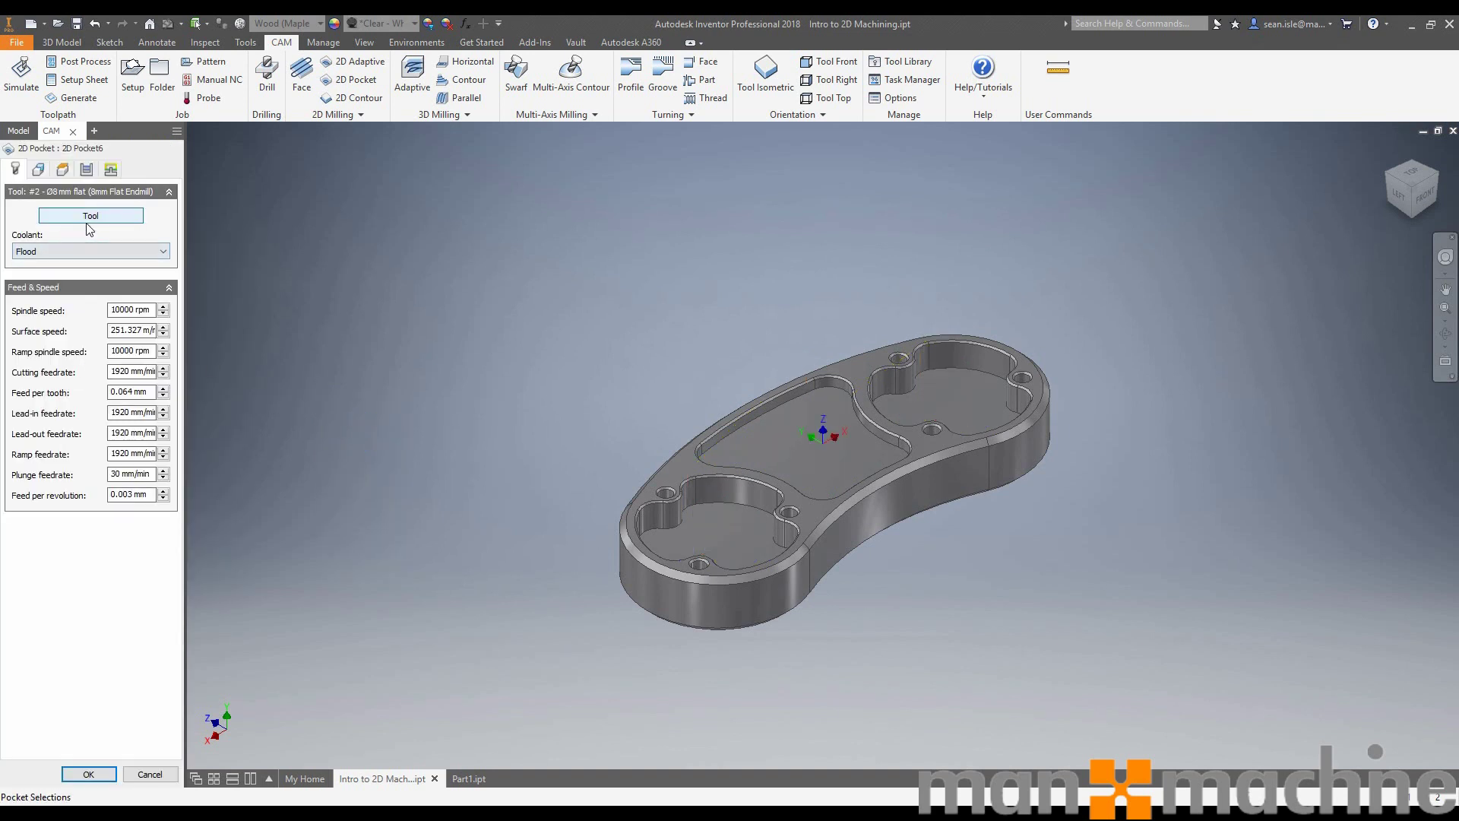
pyautogui.click(88, 170)
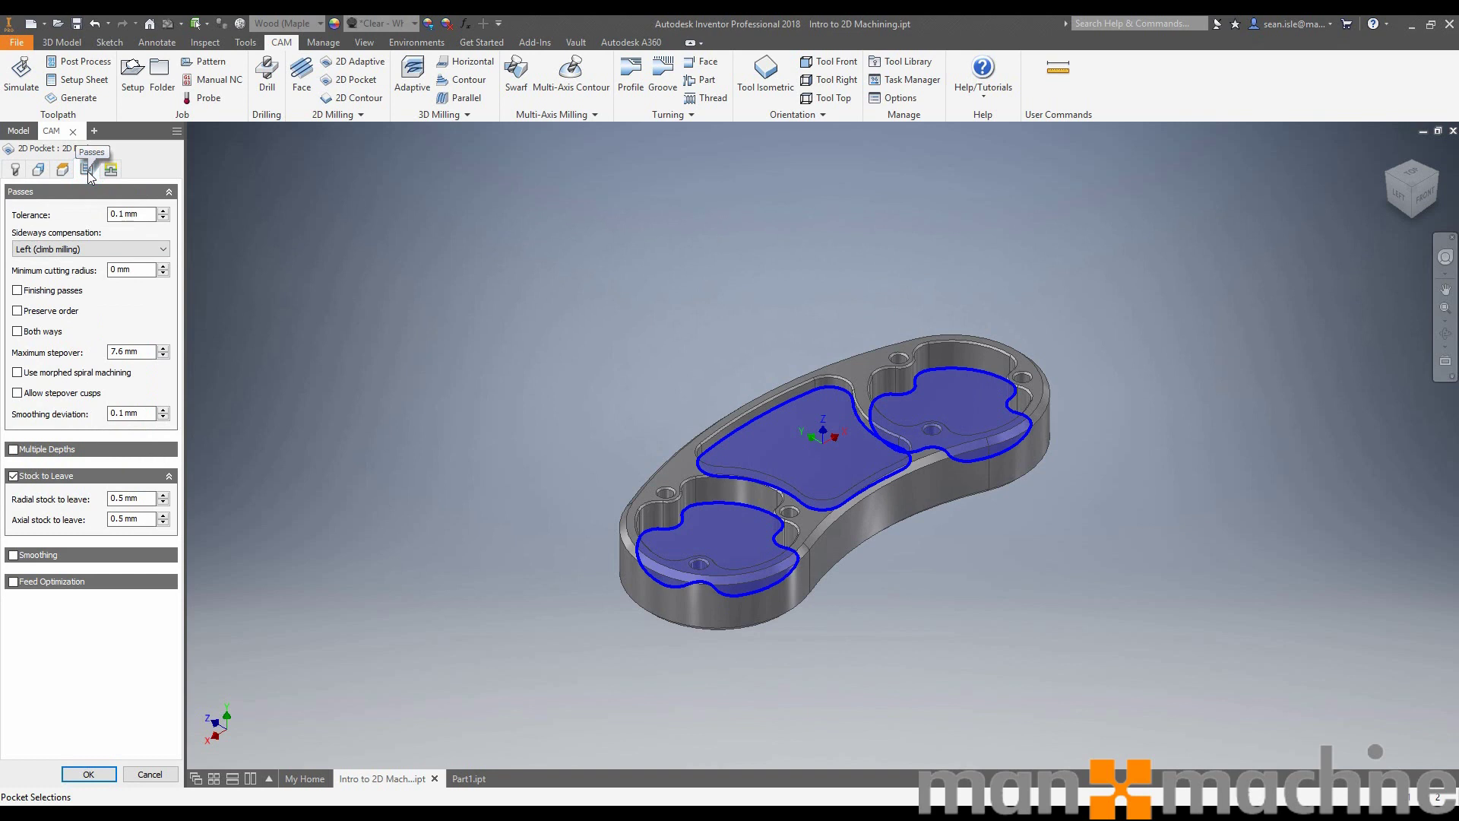
pyautogui.click(13, 476)
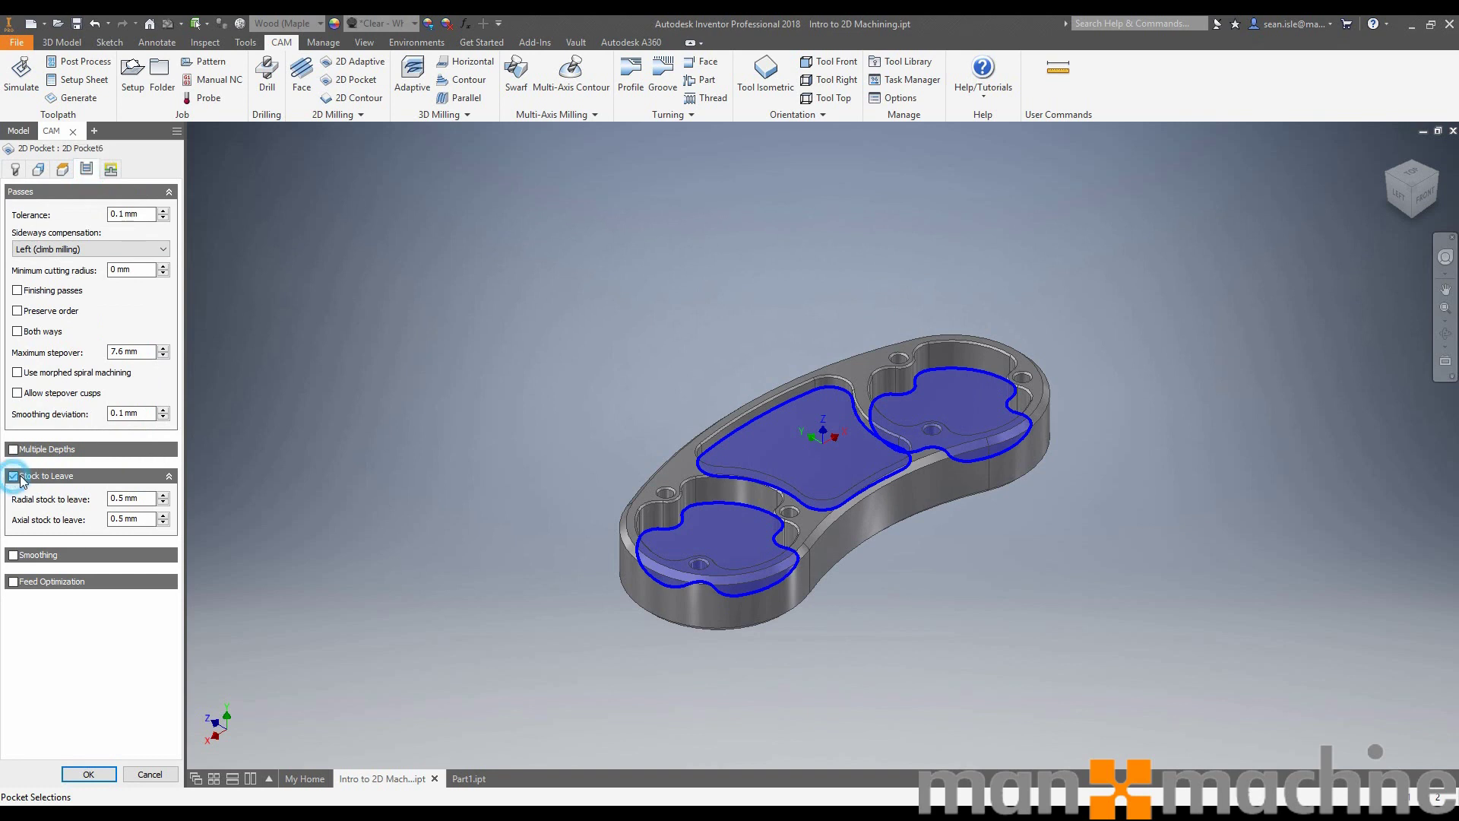
# Assign the 6 mm flat endmill to the pocket and generate Pocket6
pyautogui.click(16, 169)
pyautogui.click(90, 214)
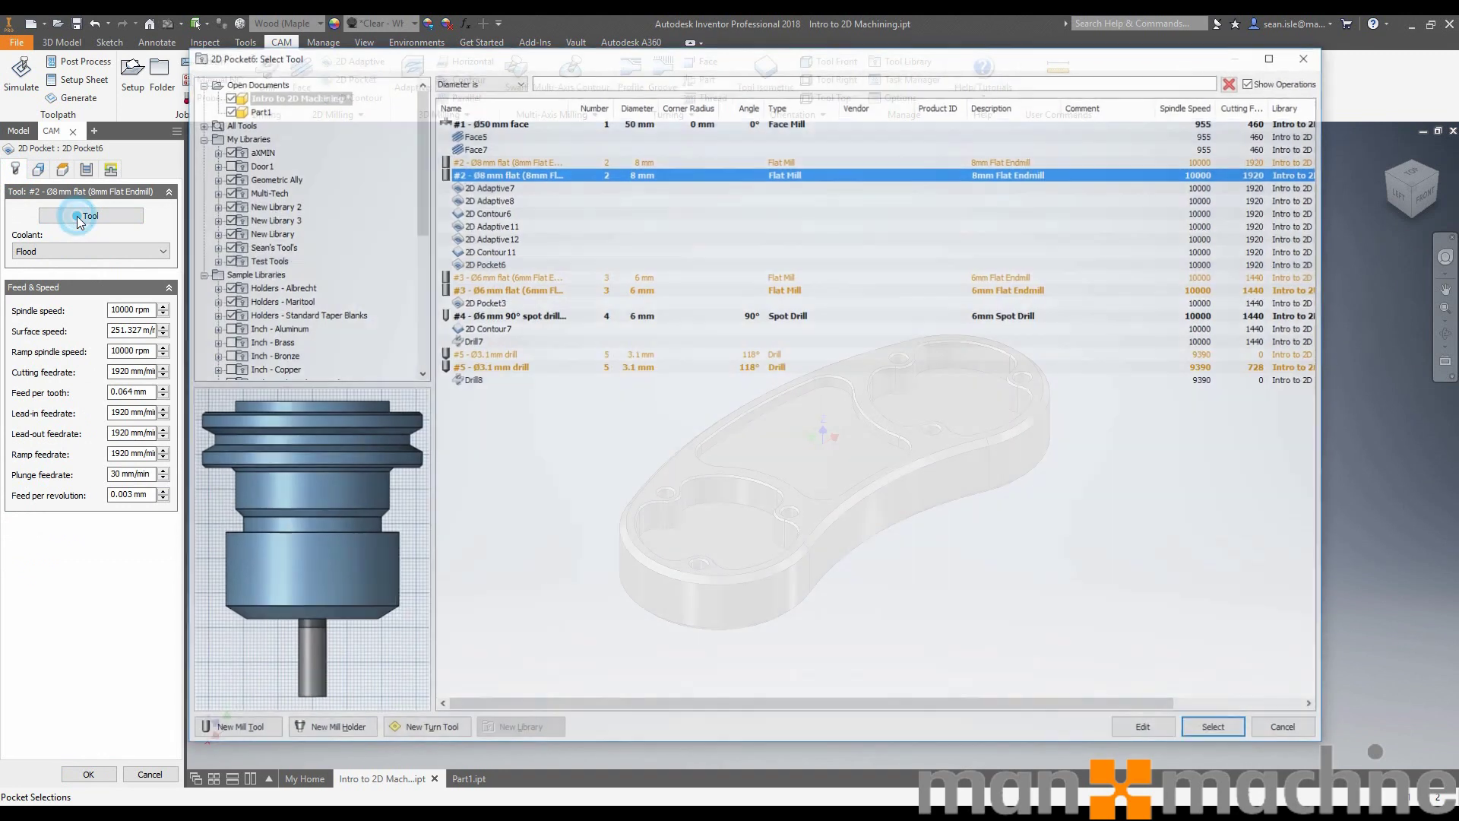
pyautogui.click(536, 278)
pyautogui.doubleClick(537, 277)
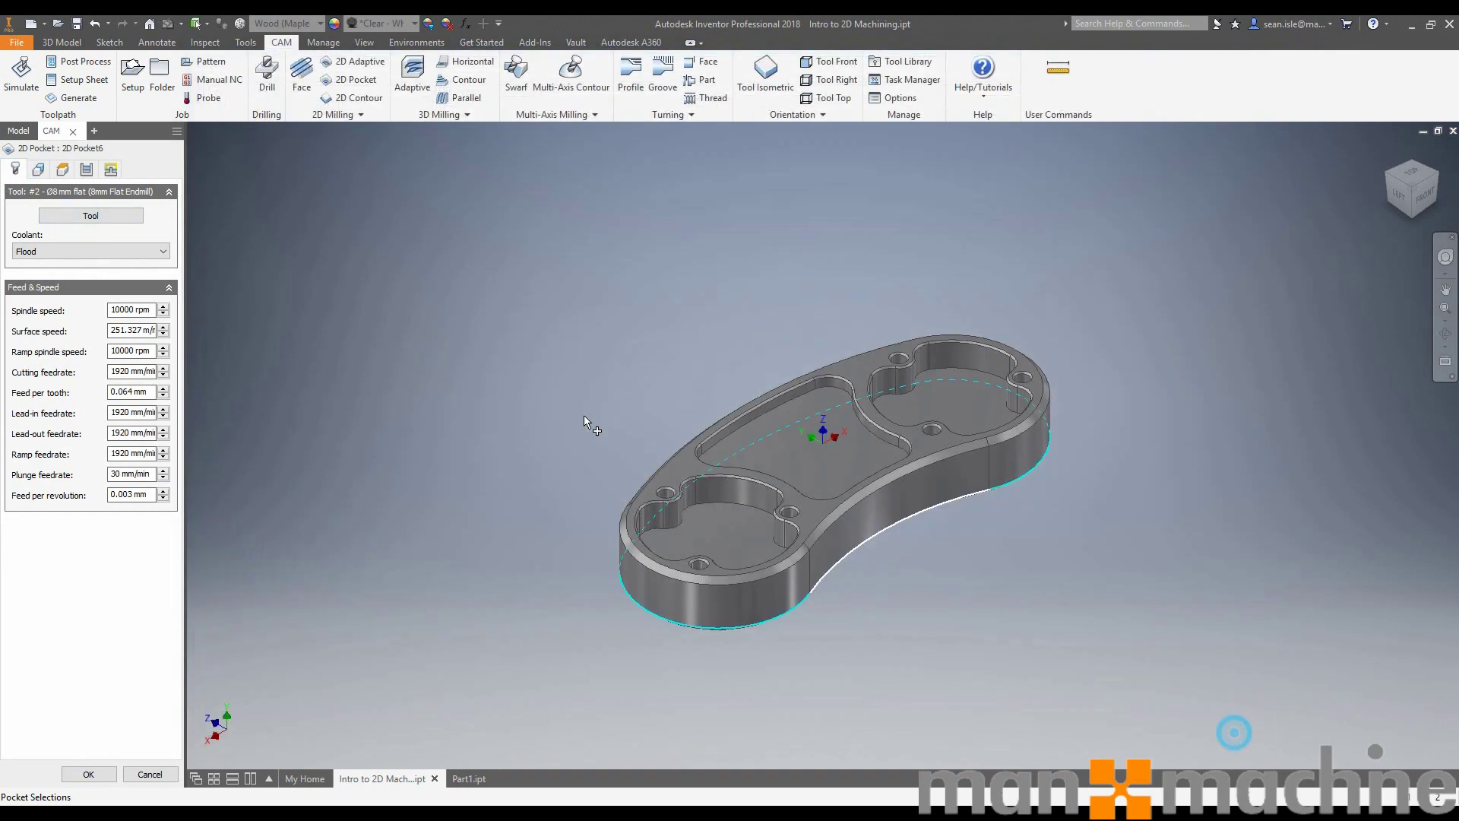
pyautogui.click(89, 774)
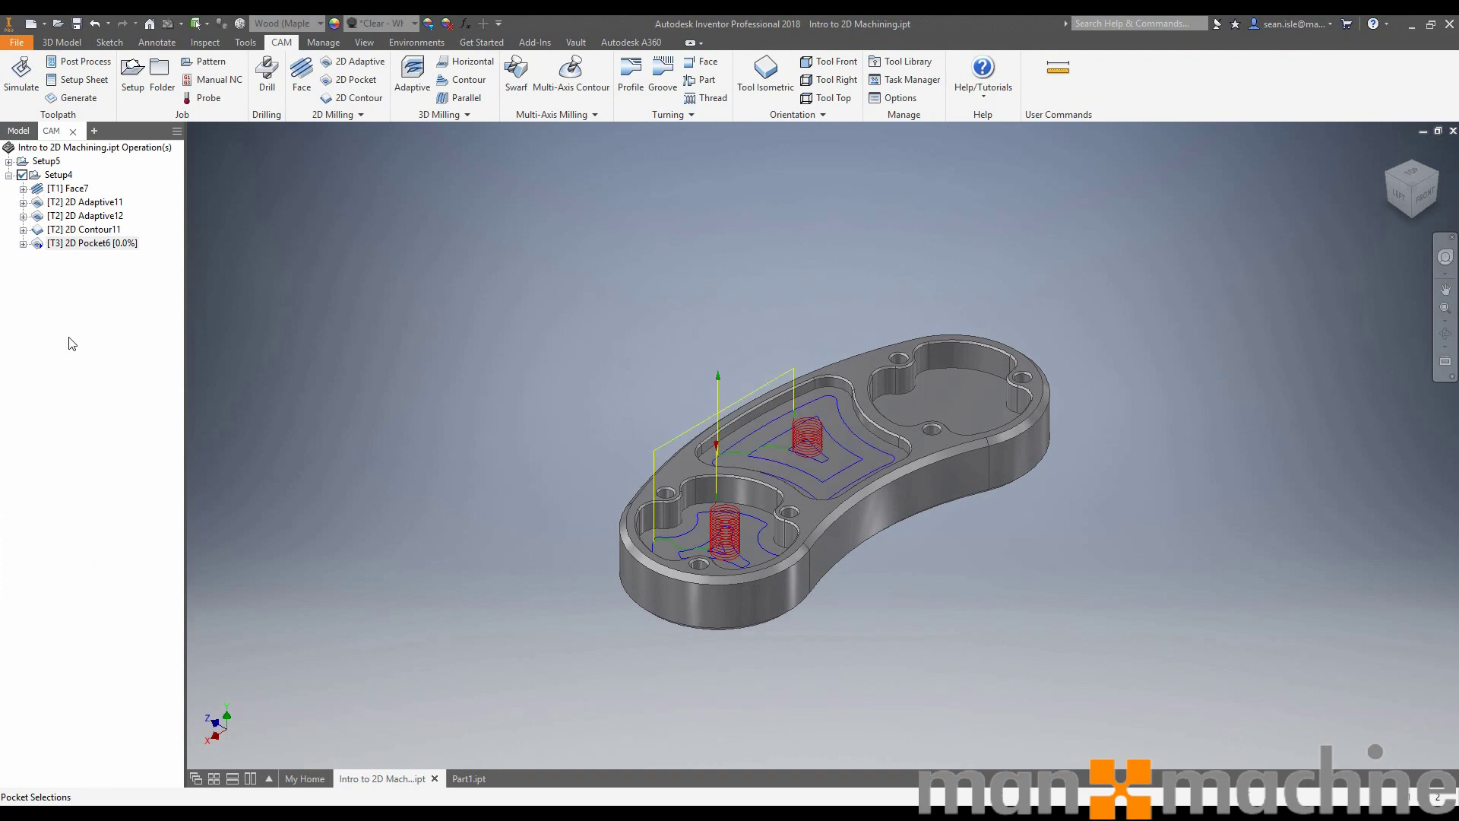
pyautogui.click(85, 257)
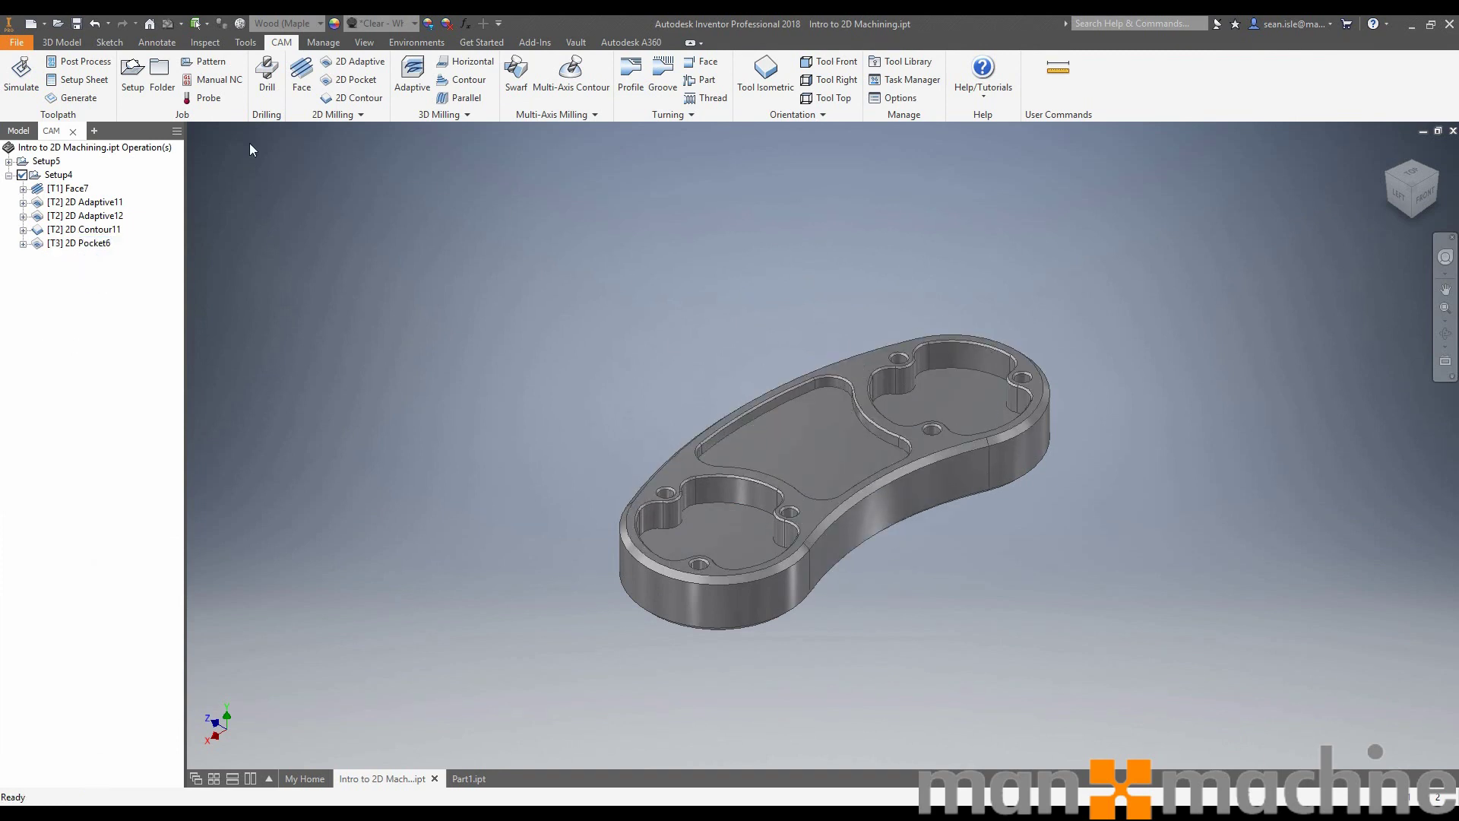
# Spot-drill all same-diameter holes using the #4 6 mm 90° spot drill
pyautogui.click(267, 75)
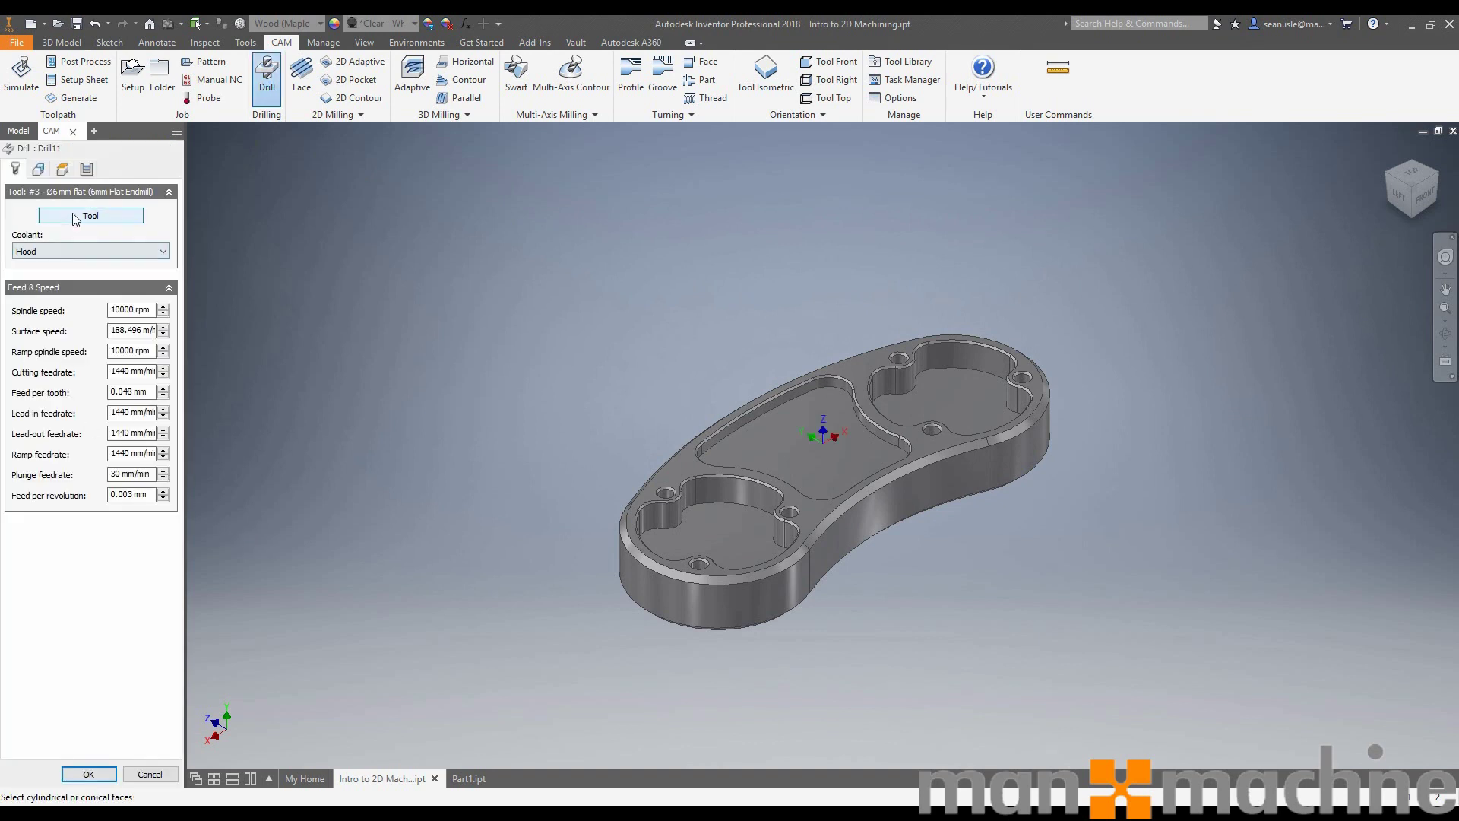
pyautogui.click(76, 219)
pyautogui.click(553, 329)
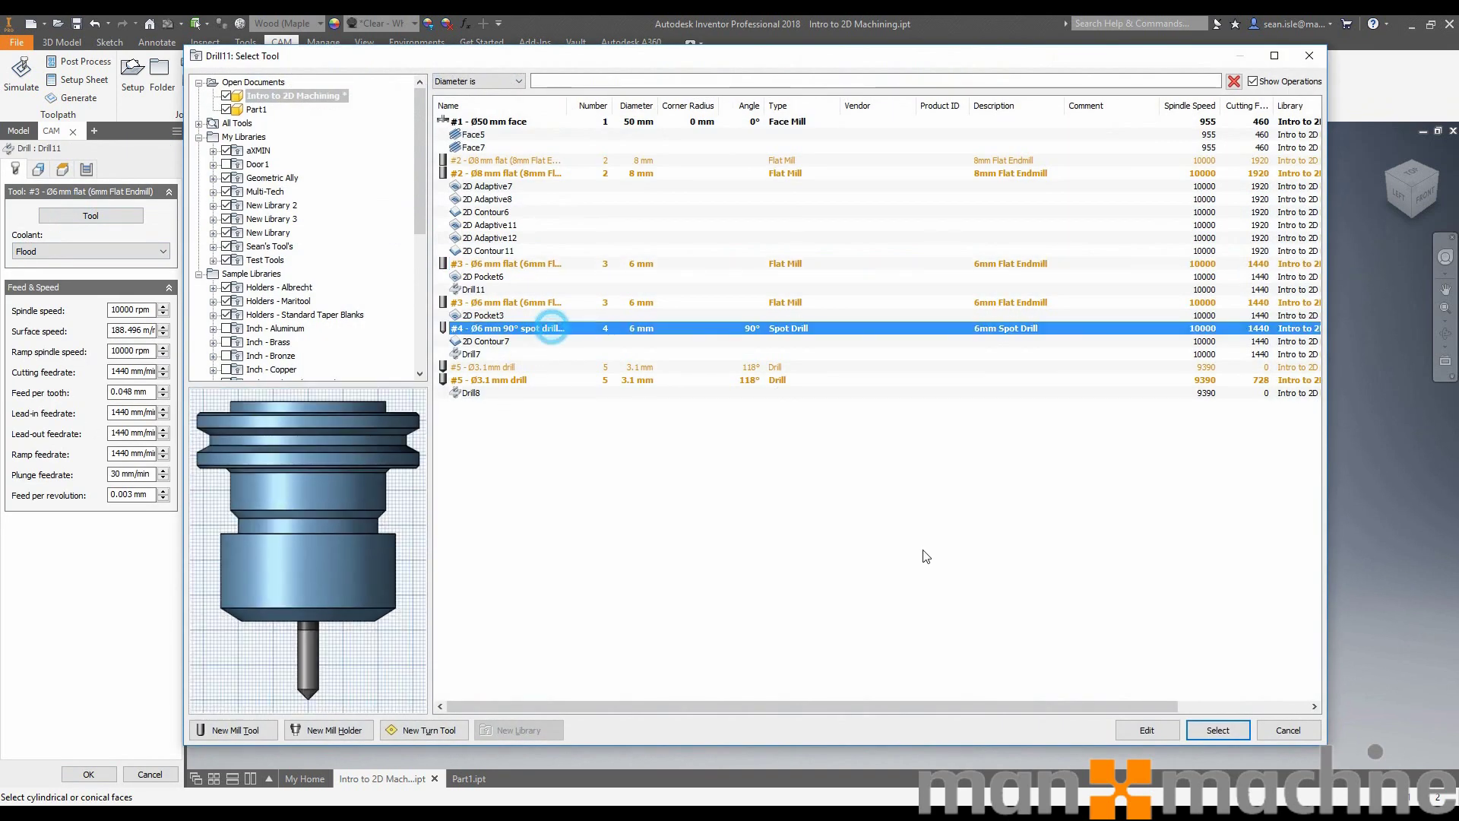
pyautogui.click(1218, 729)
pyautogui.scroll(5, 713, 498)
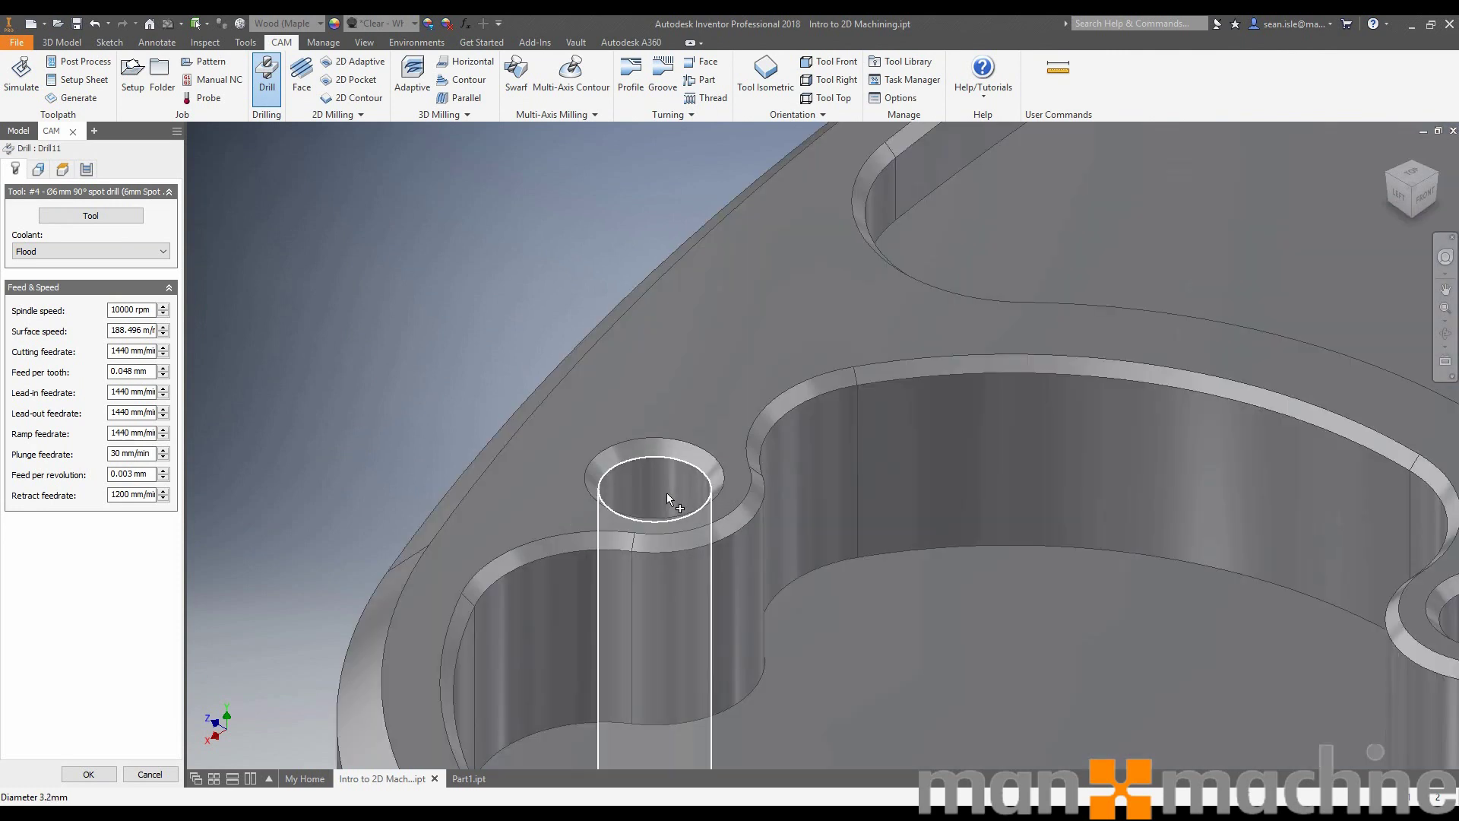
pyautogui.click(666, 493)
pyautogui.click(16, 276)
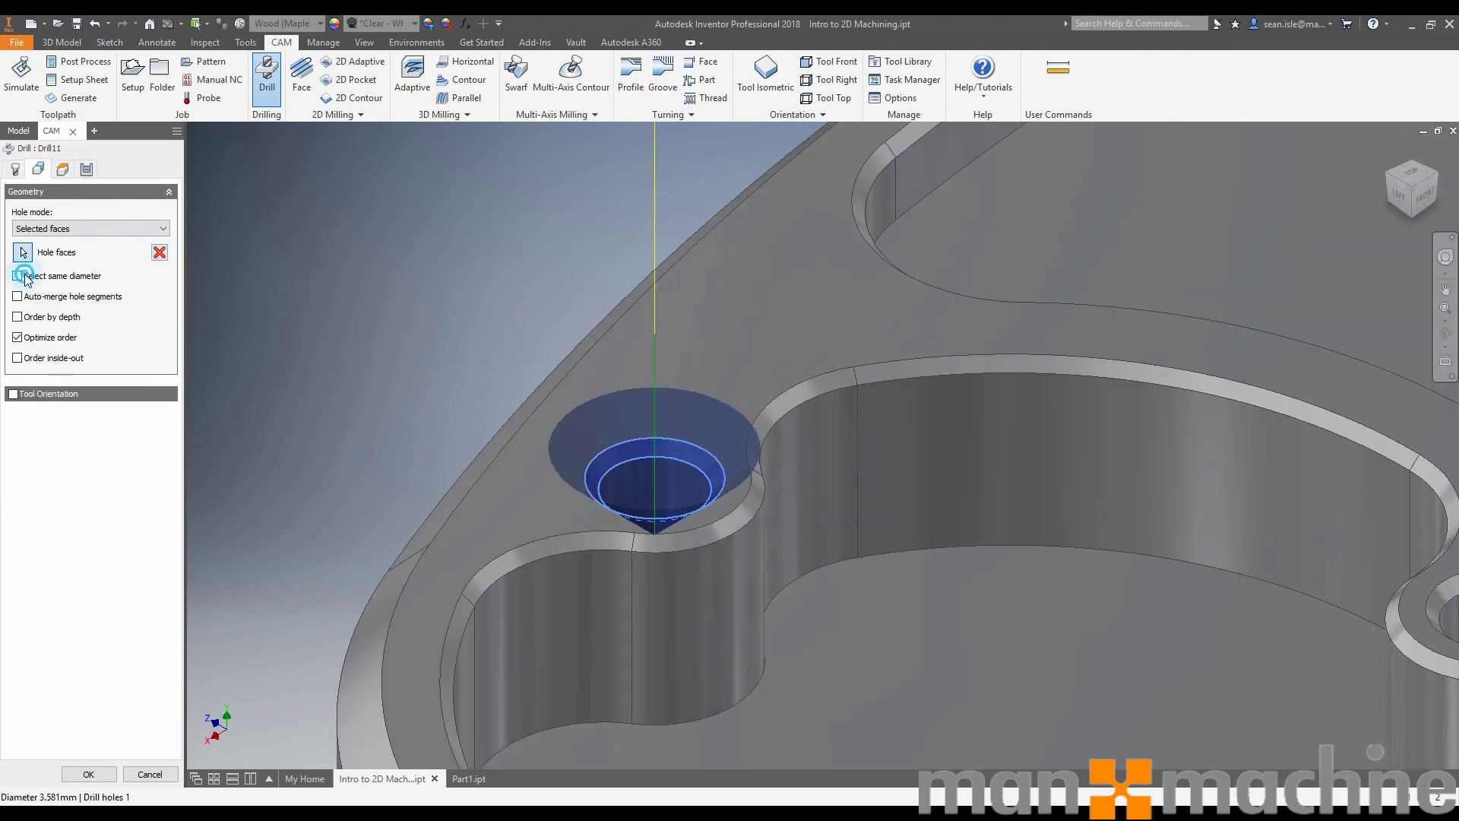
pyautogui.press('F6')
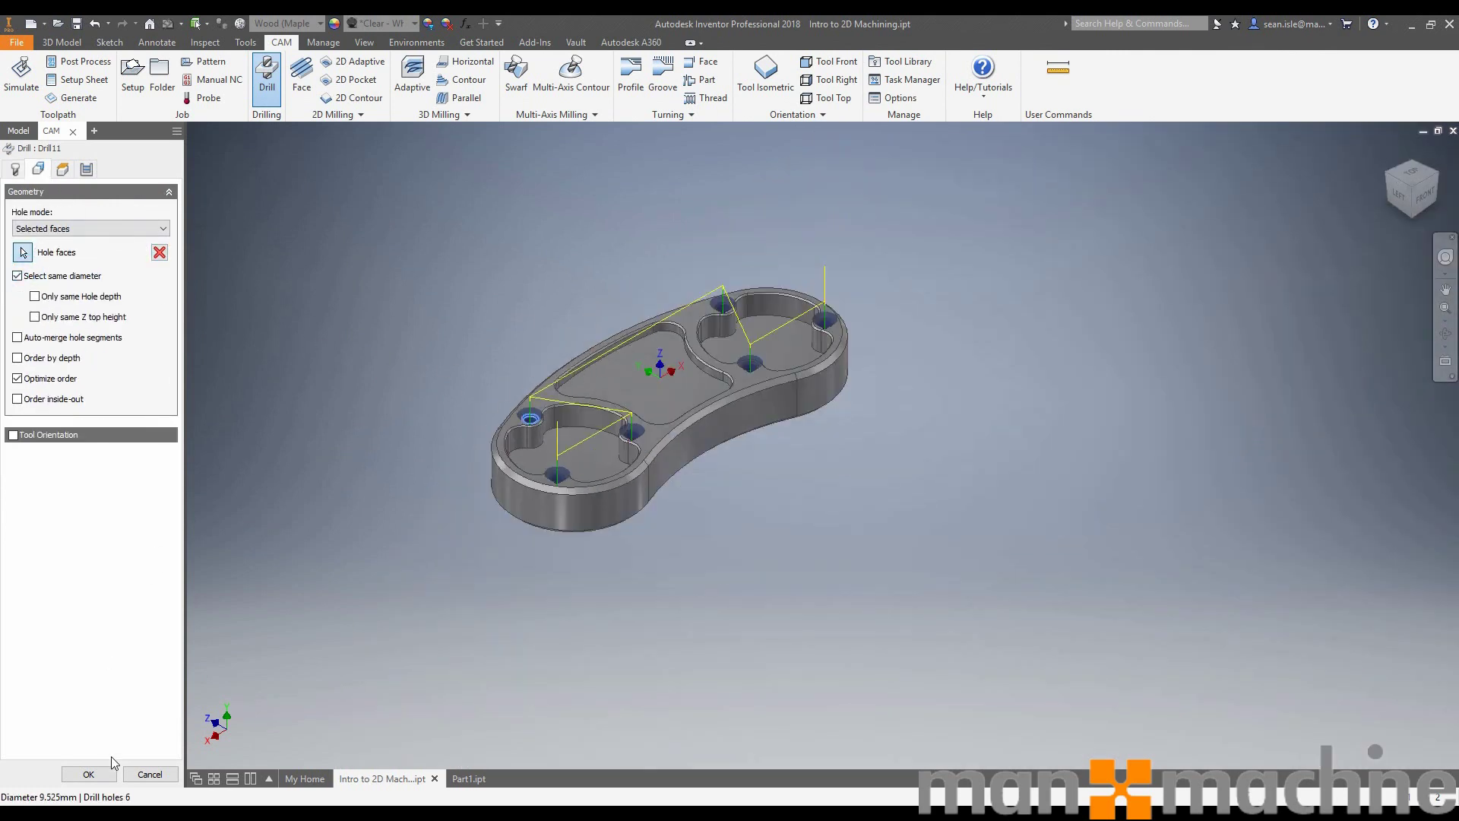
pyautogui.click(87, 774)
pyautogui.scroll(4, 510, 355)
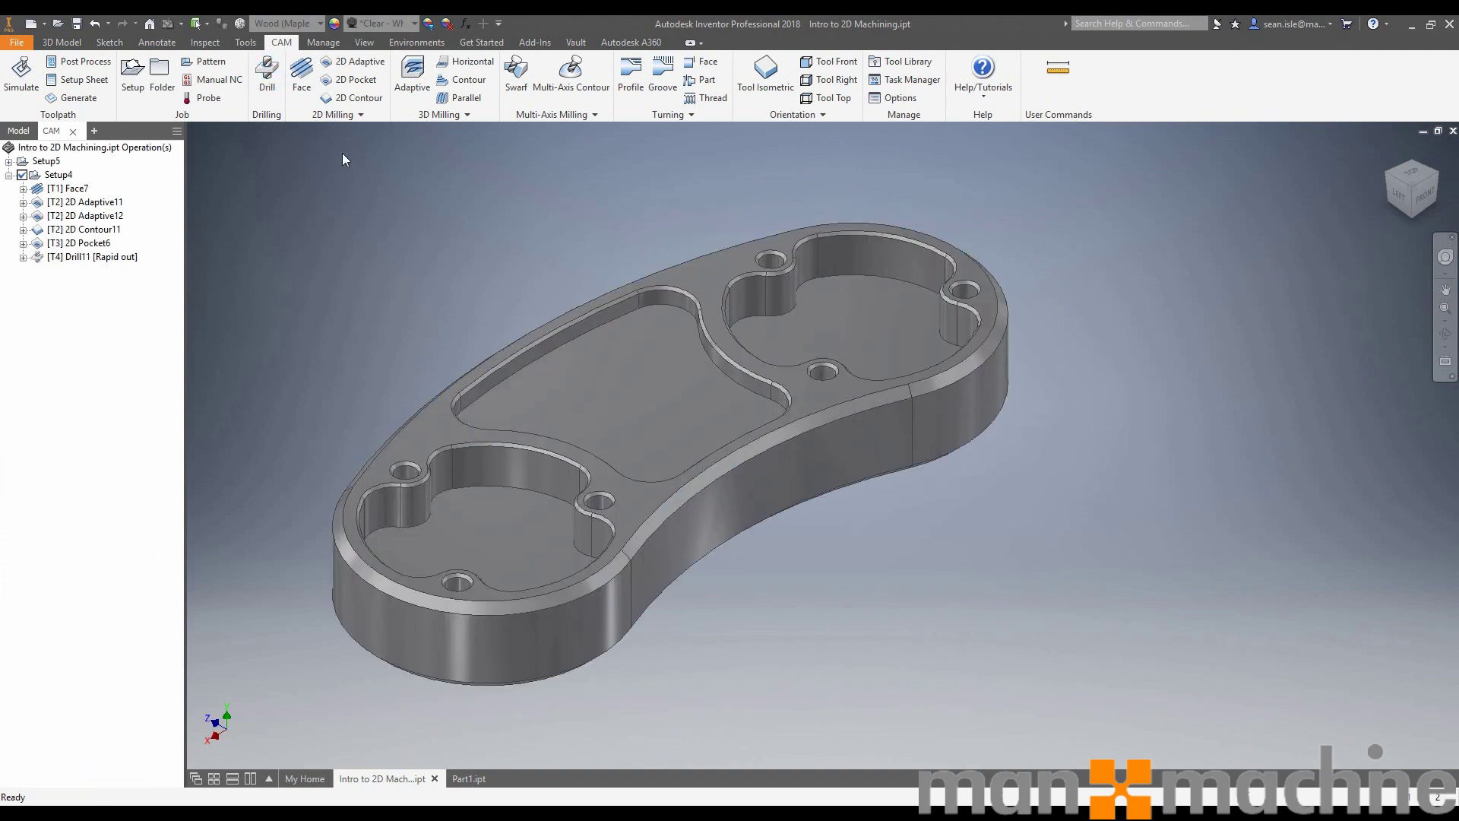
# Chamfer-contour the outer edge and the three pocket edges with the 6 mm spot drill
pyautogui.click(352, 98)
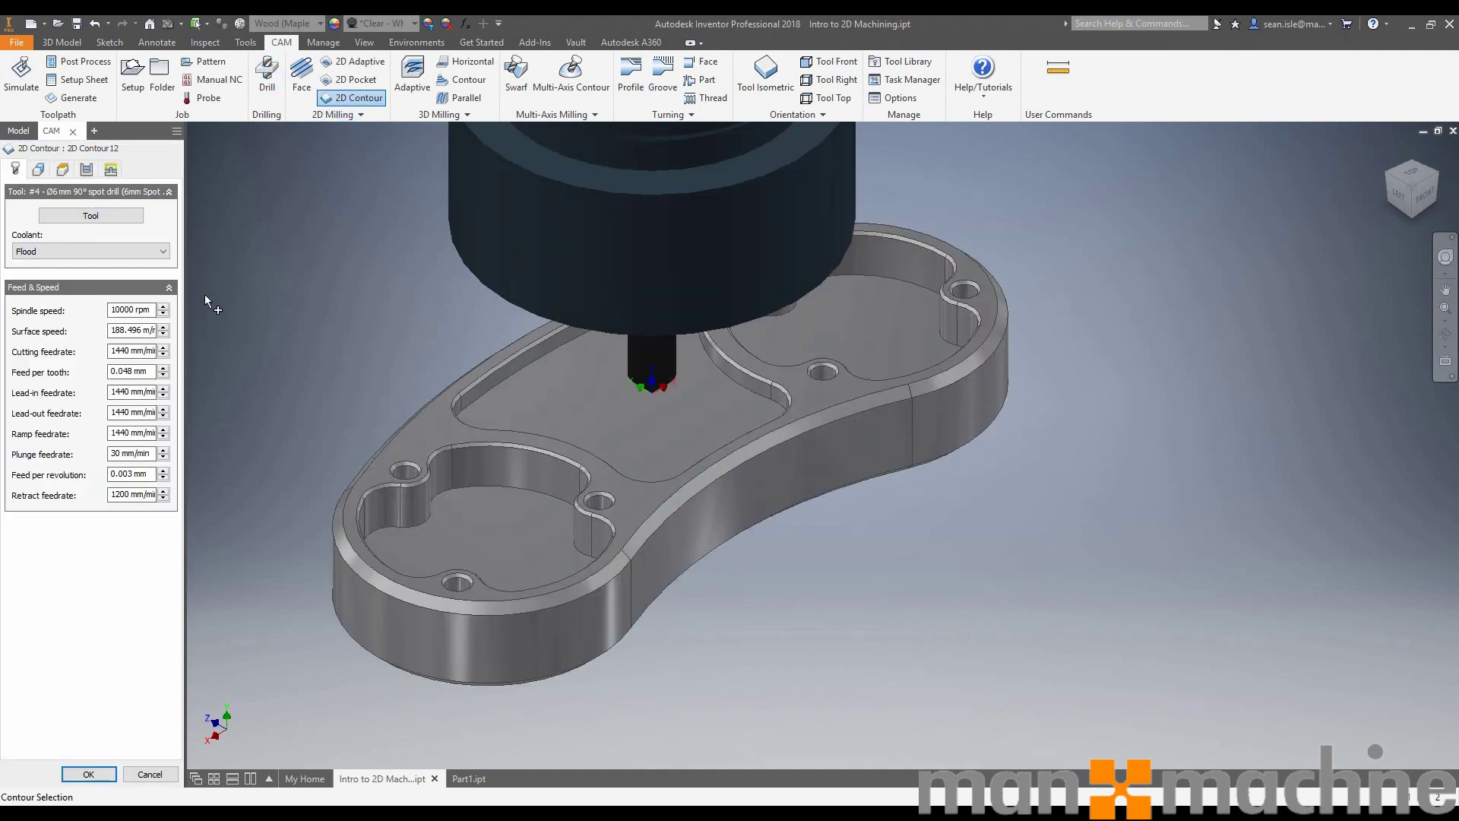
pyautogui.click(715, 482)
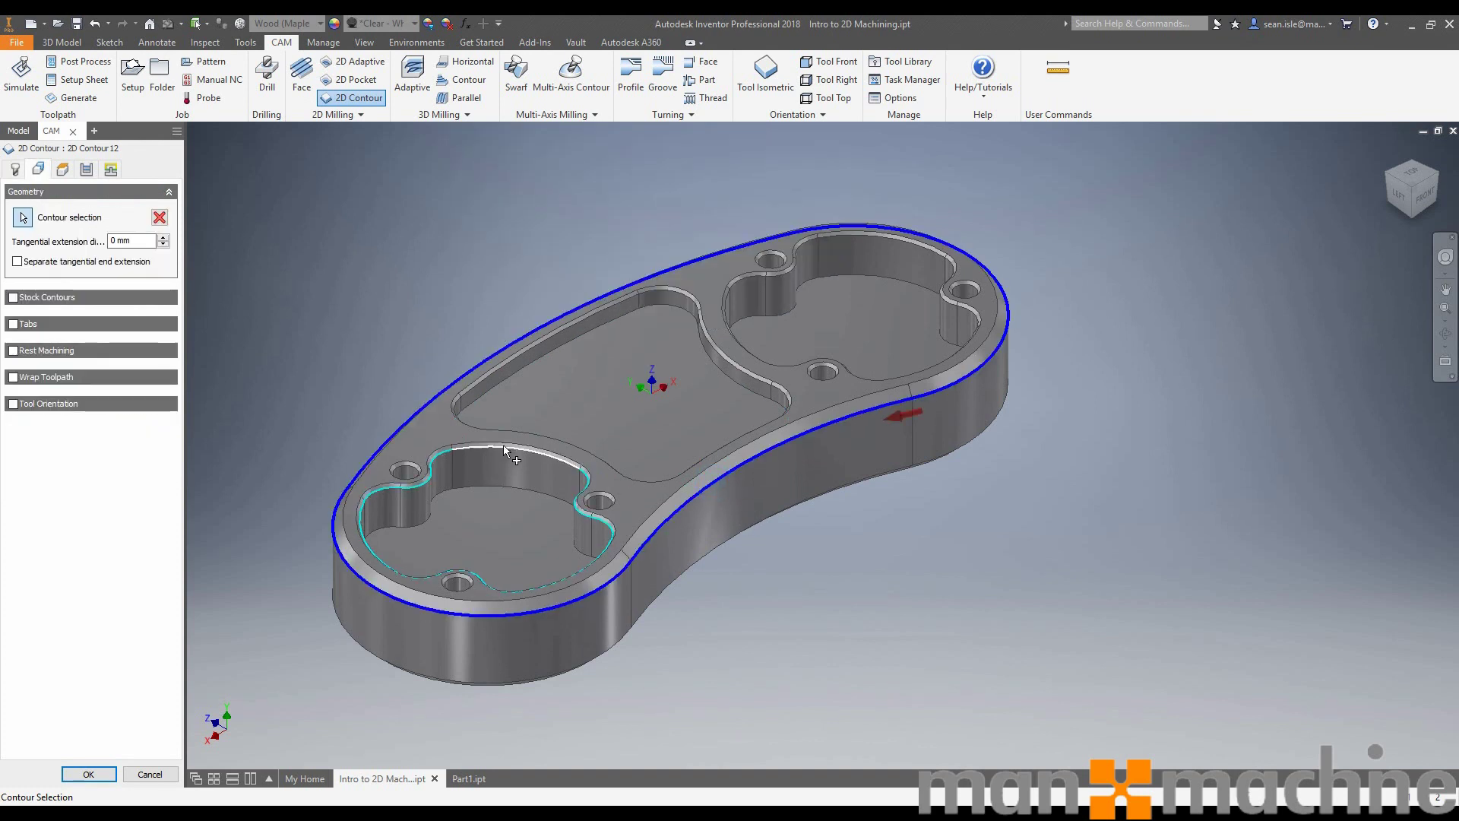
pyautogui.click(503, 444)
pyautogui.click(531, 351)
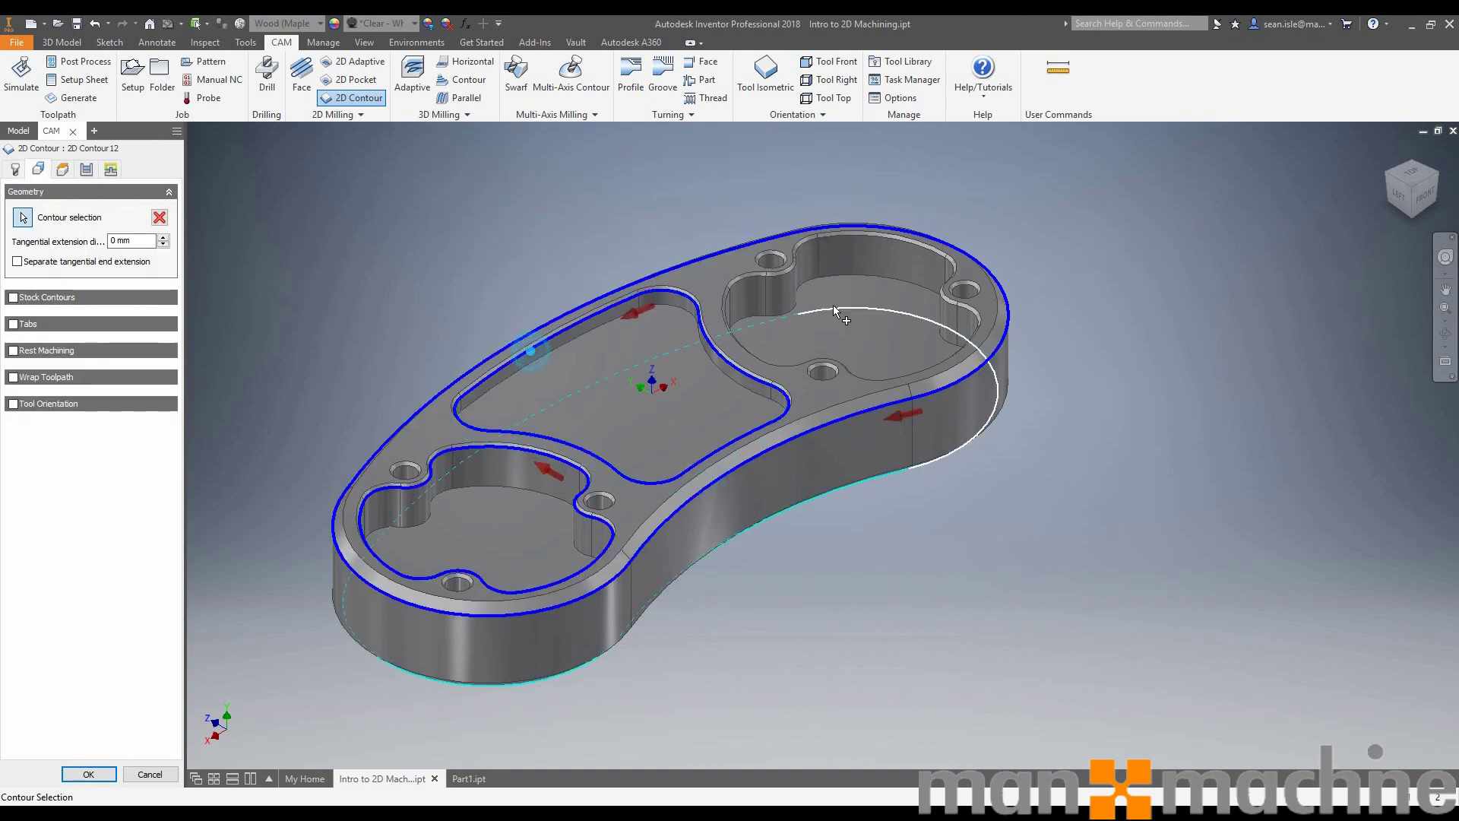
pyautogui.click(852, 236)
pyautogui.click(15, 169)
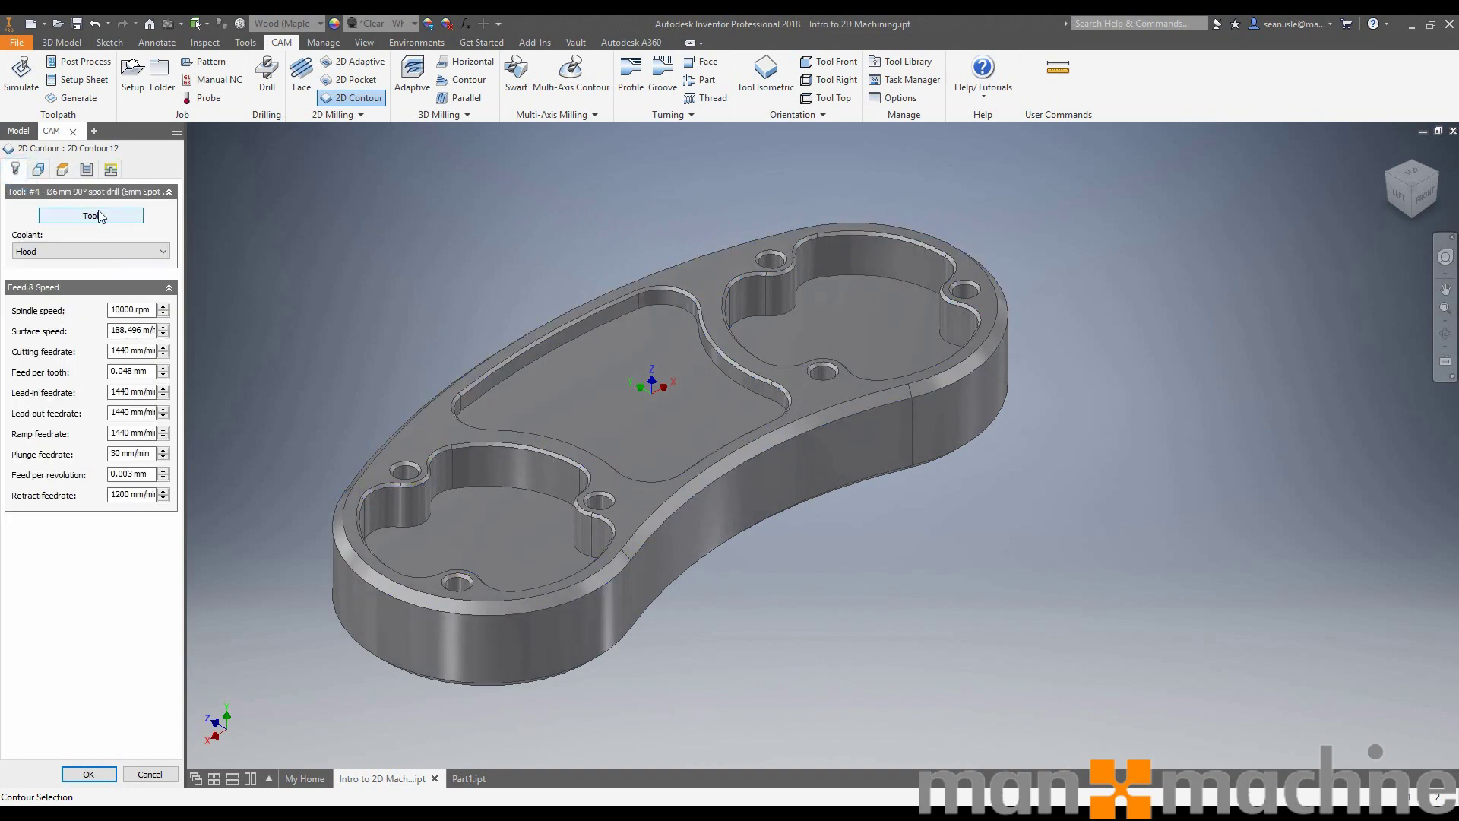
pyautogui.click(87, 170)
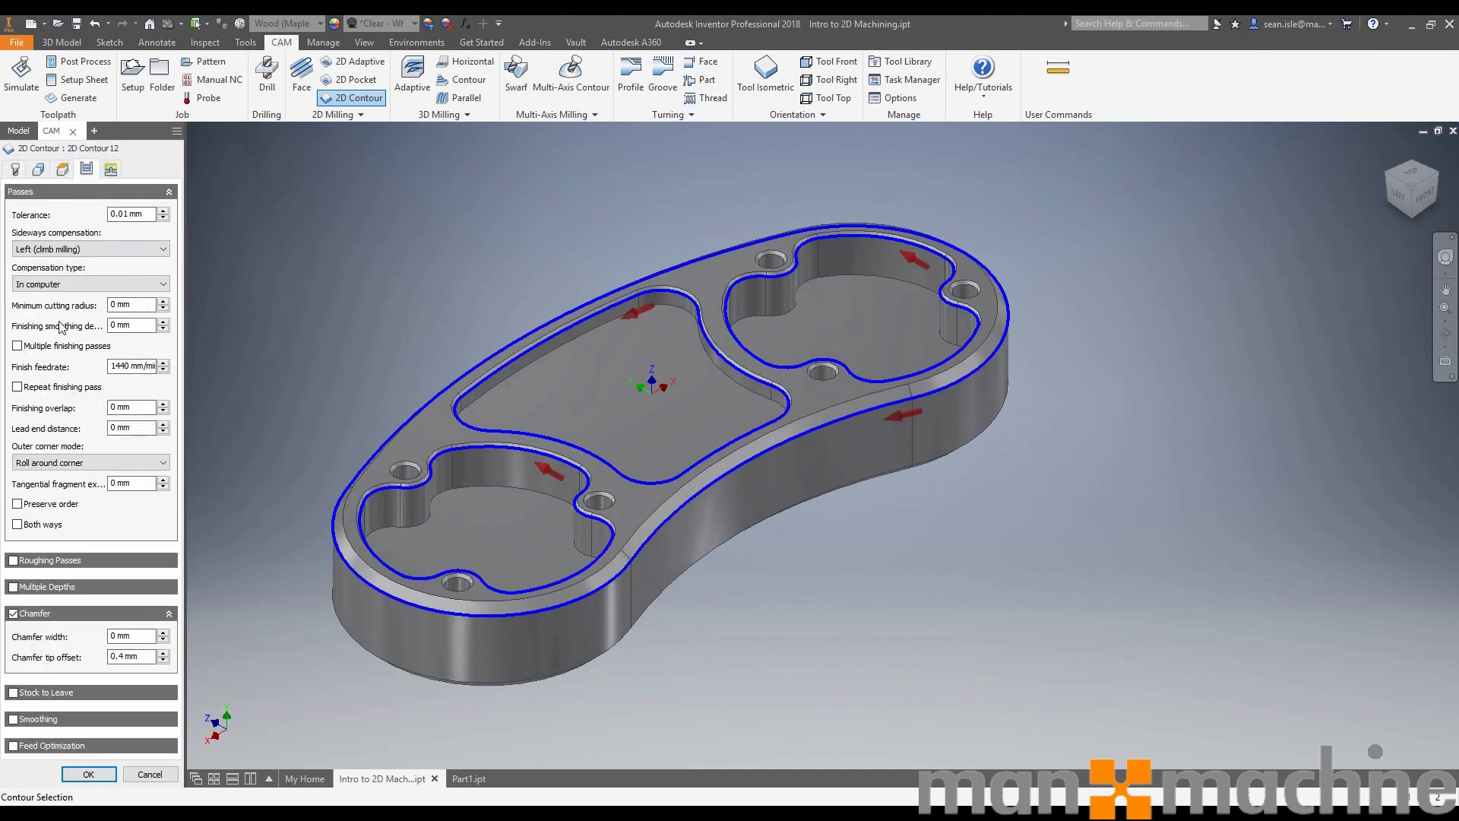
pyautogui.click(87, 775)
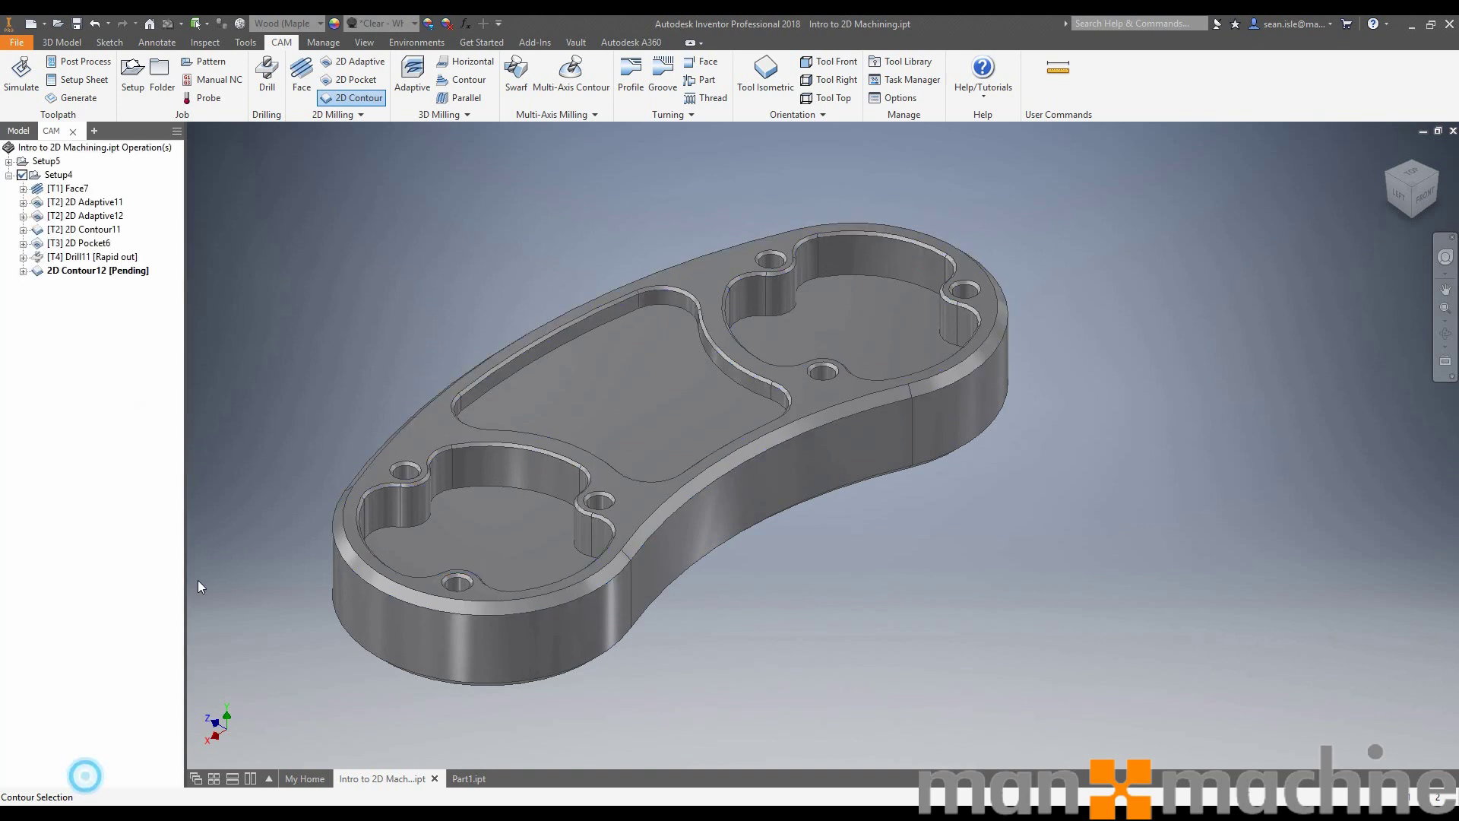
pyautogui.click(87, 272)
# Add a Drill operation with the #5 3.1 mm drill on all same-diameter holes
pyautogui.click(93, 366)
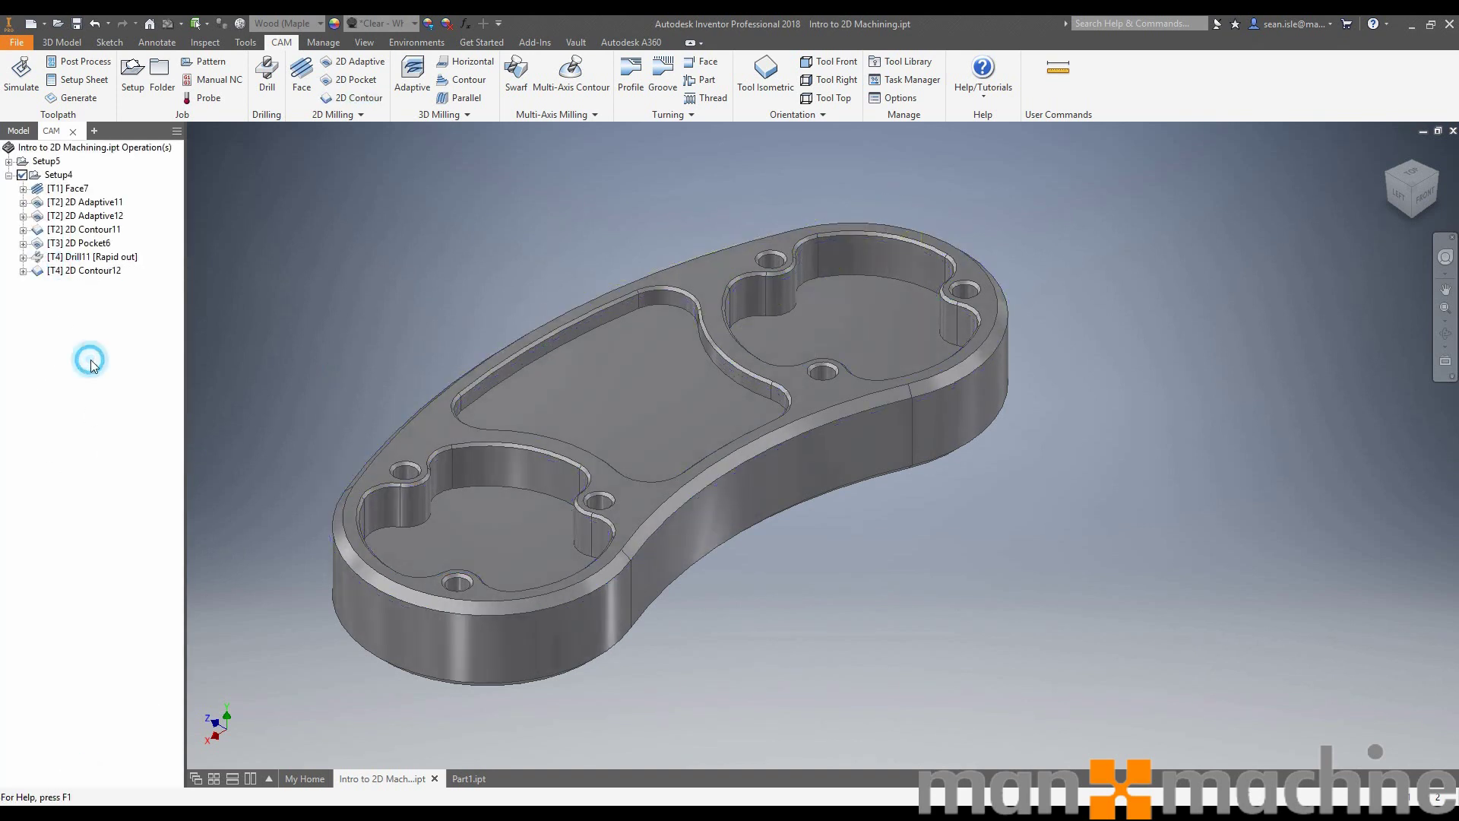
pyautogui.click(267, 71)
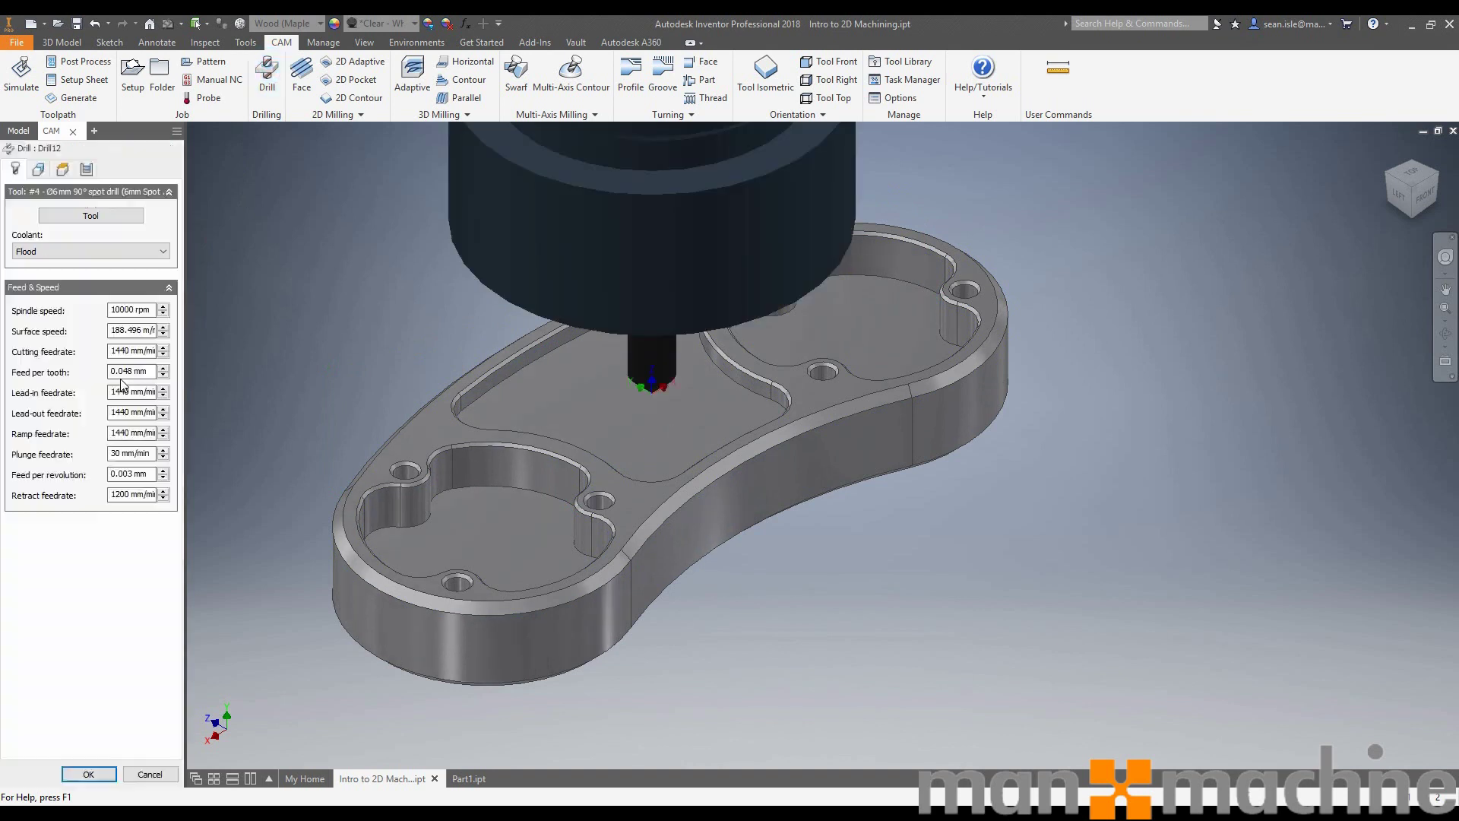
pyautogui.click(90, 216)
pyautogui.click(510, 407)
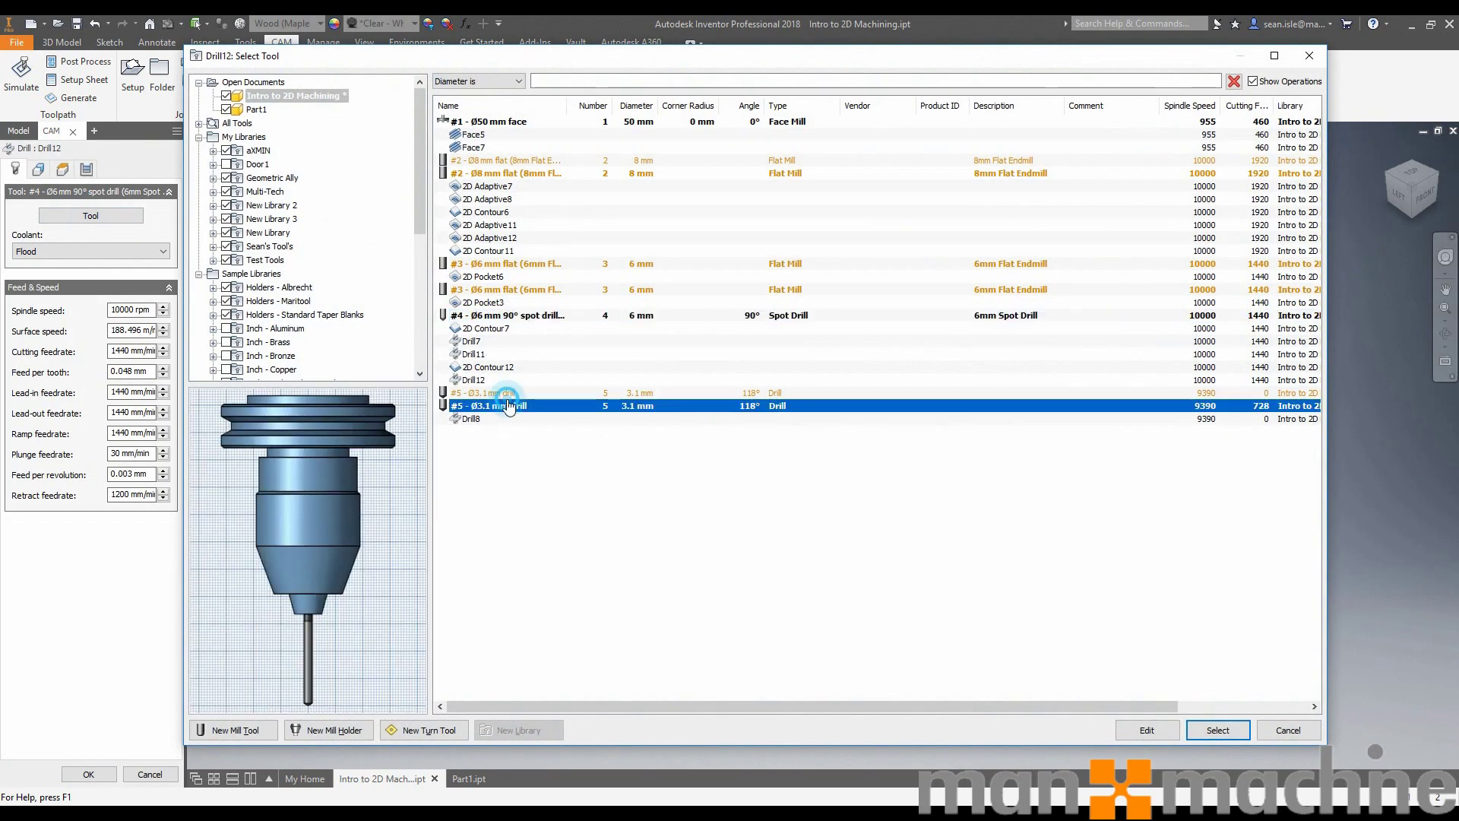
pyautogui.click(1217, 729)
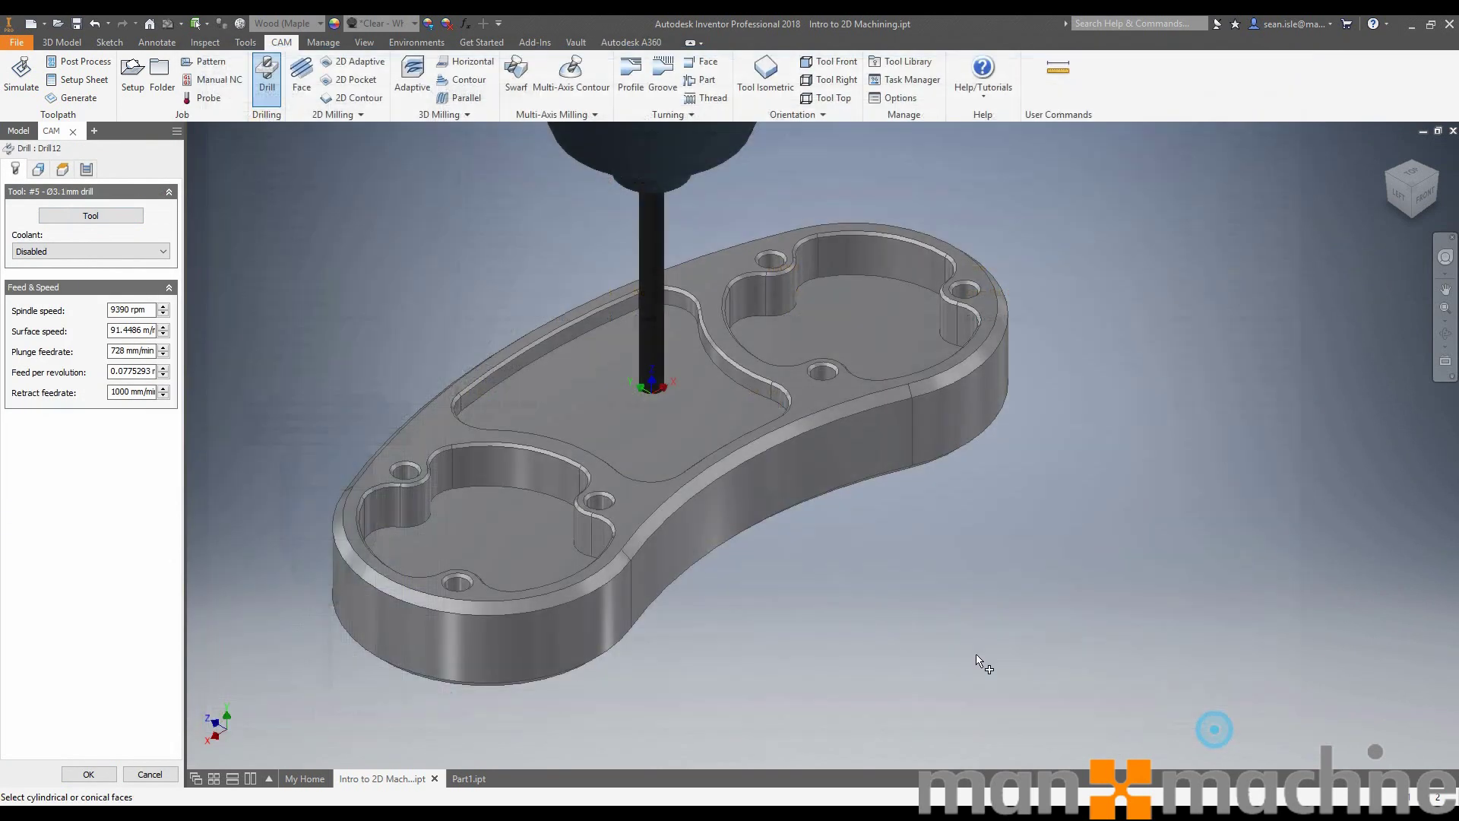
pyautogui.click(39, 169)
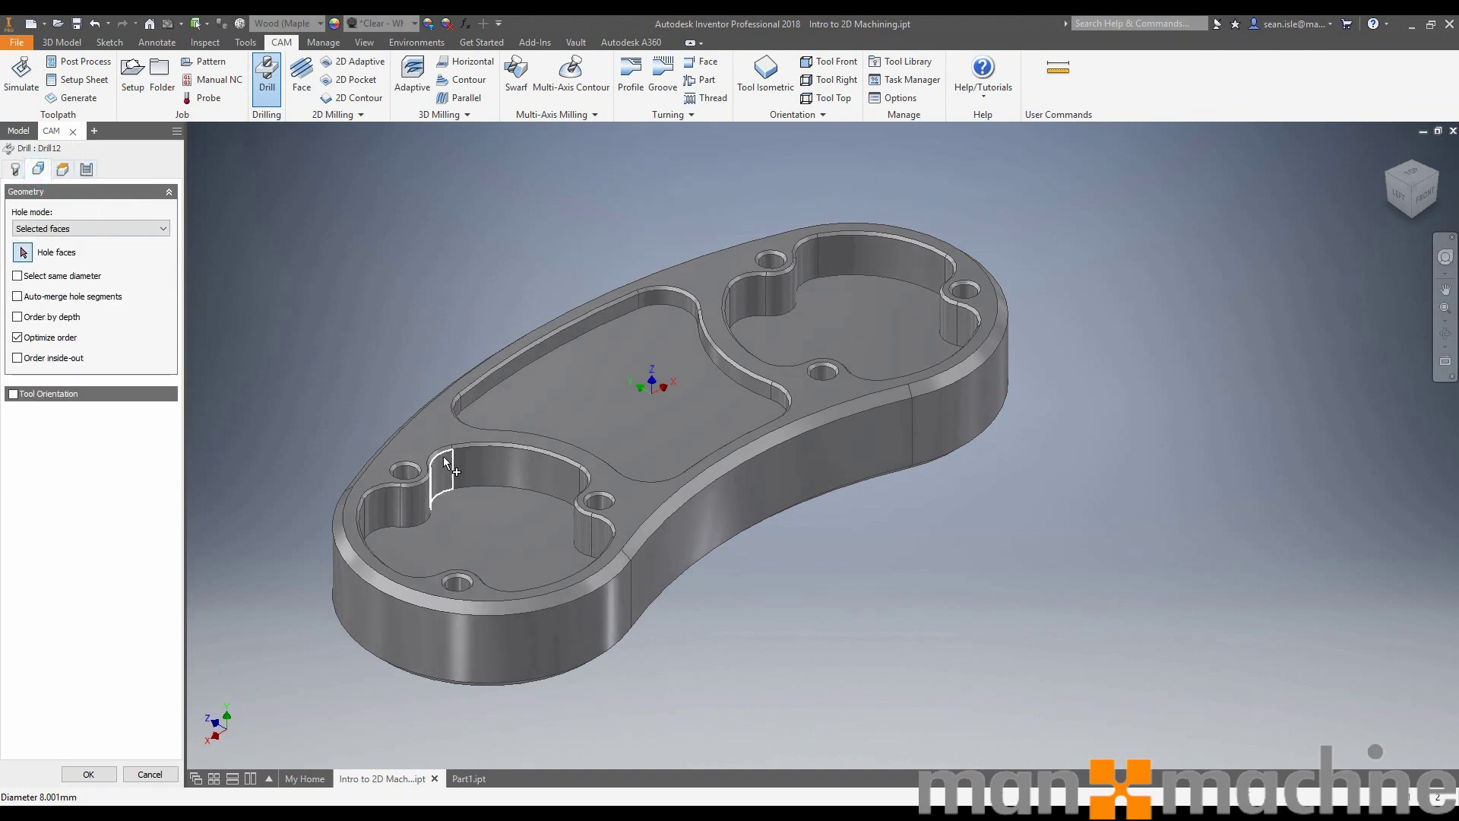
pyautogui.click(408, 479)
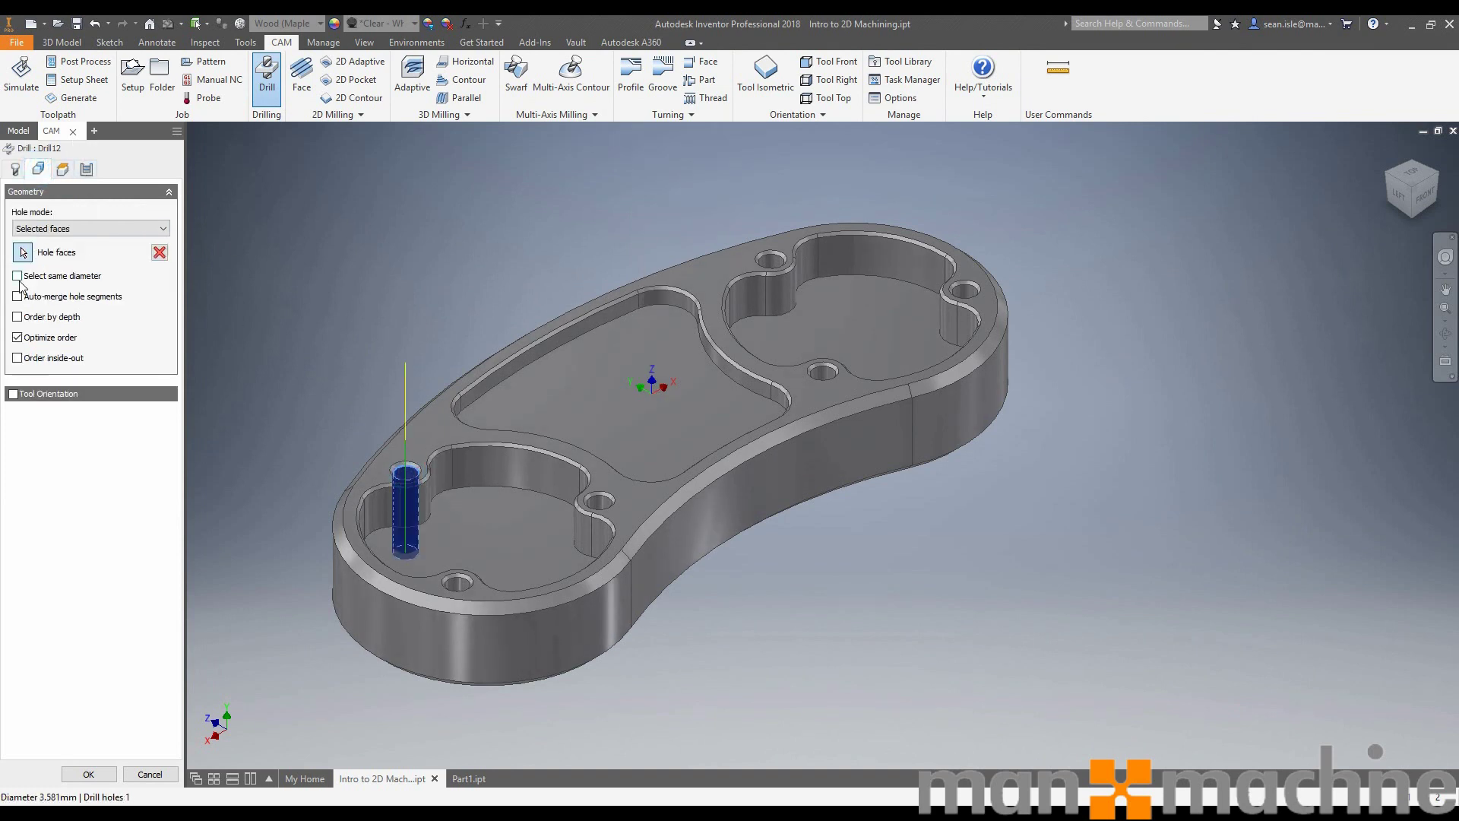
pyautogui.click(16, 276)
# Use the deep drilling full-retract cycle with 2 mm pecking depth
pyautogui.click(87, 169)
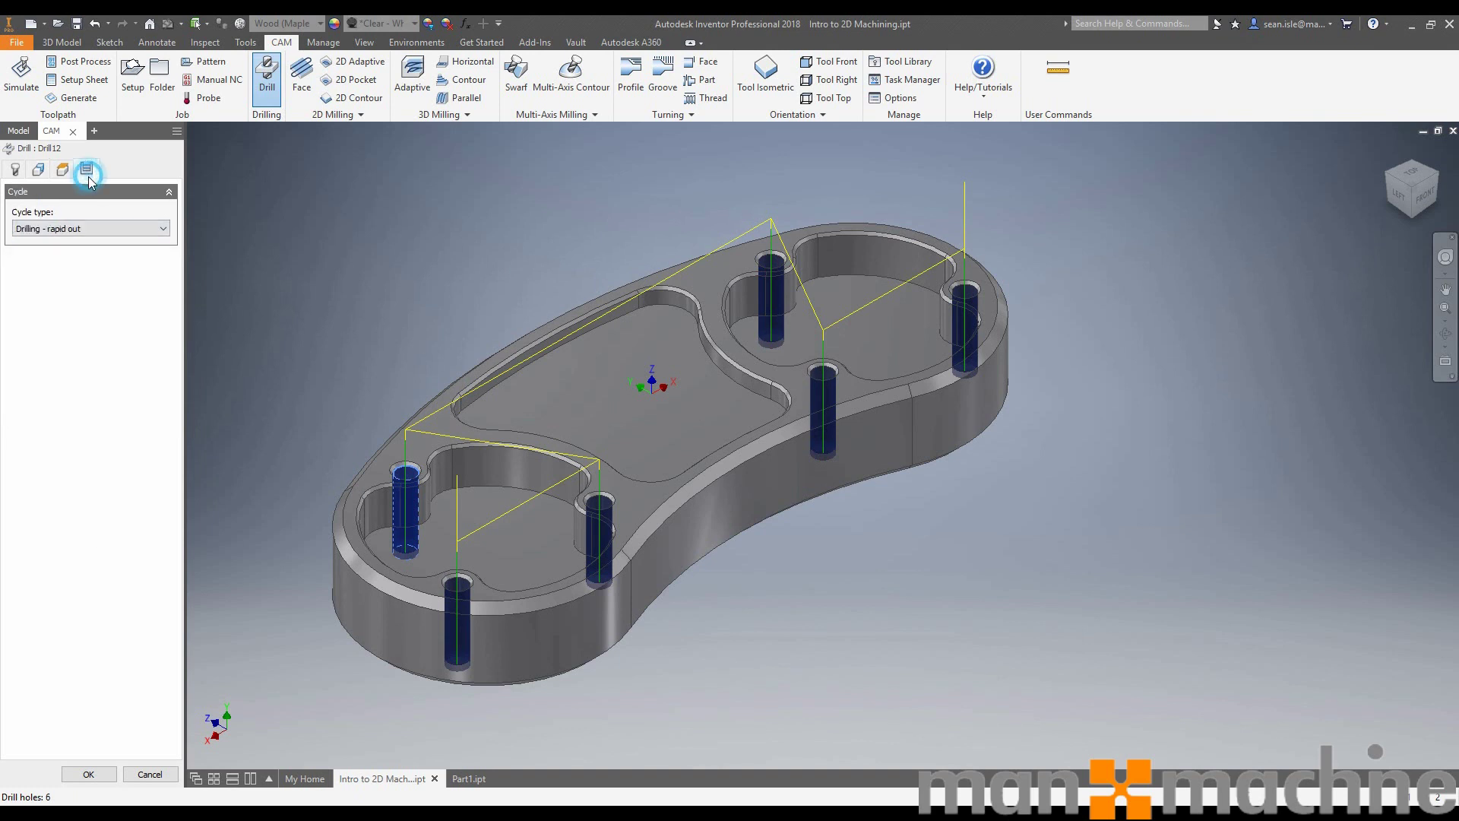
pyautogui.click(91, 229)
pyautogui.click(63, 271)
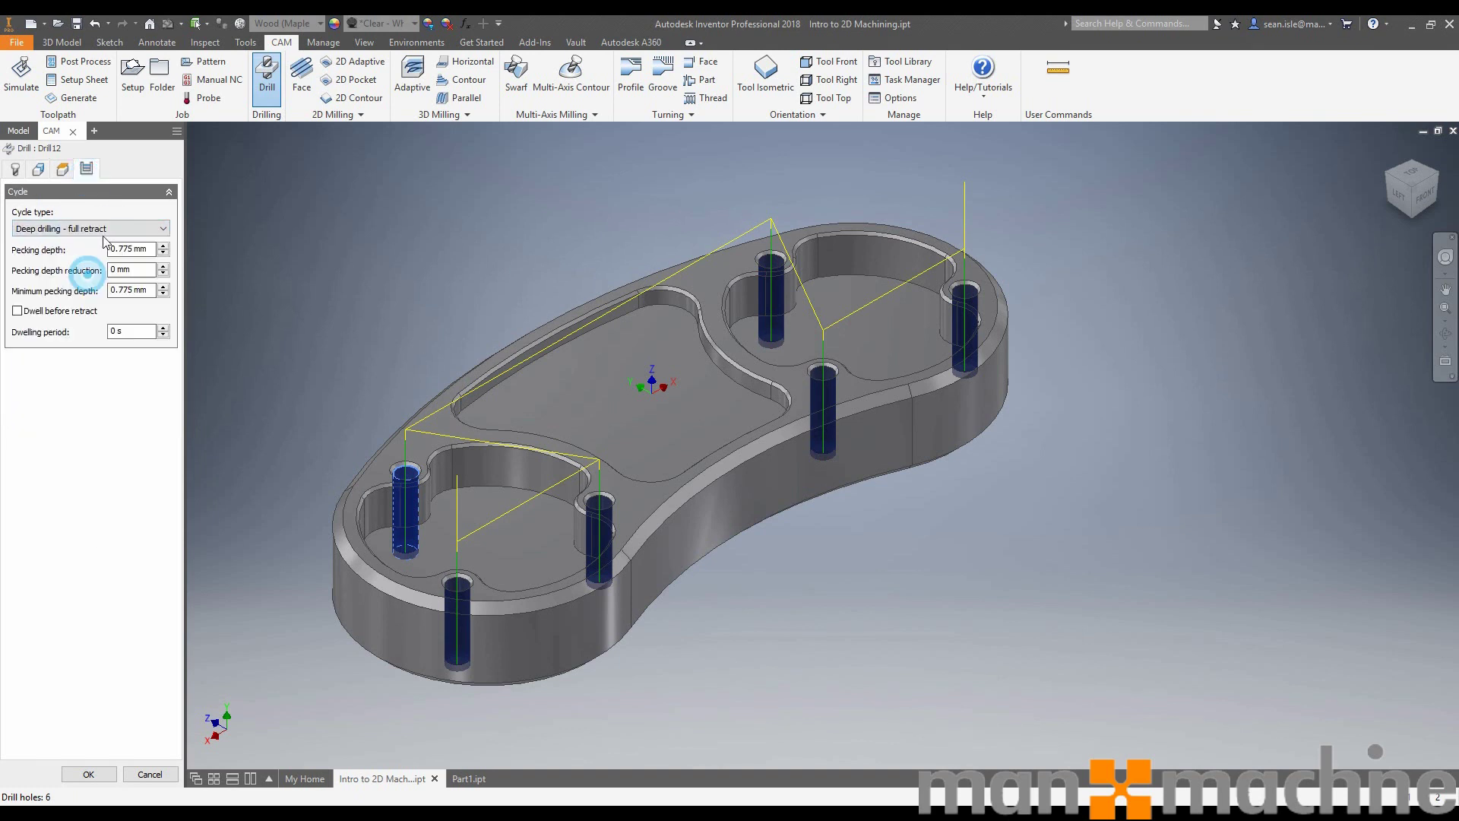
pyautogui.doubleClick(131, 250)
pyautogui.write('2')
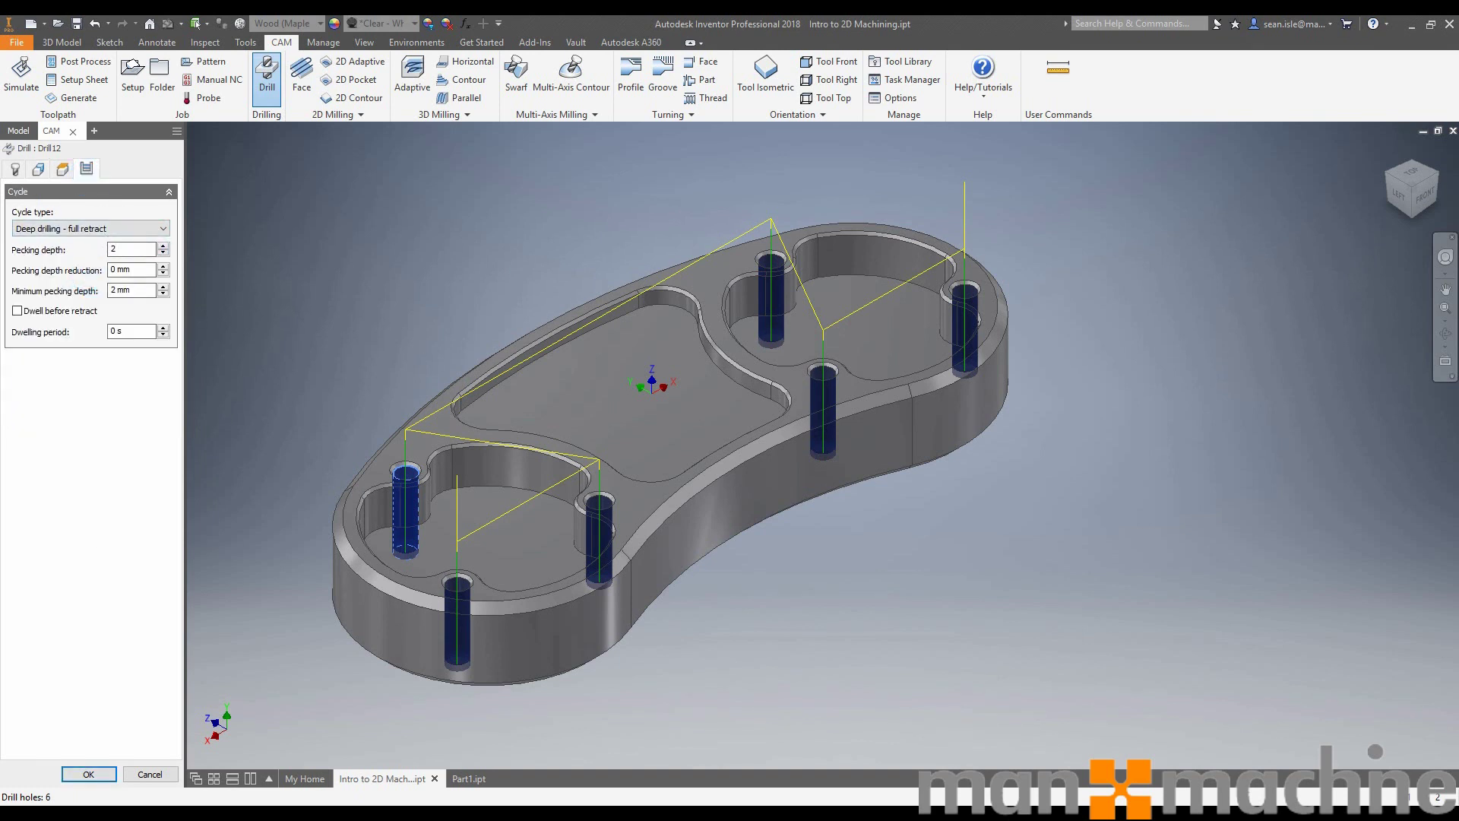
pyautogui.click(87, 774)
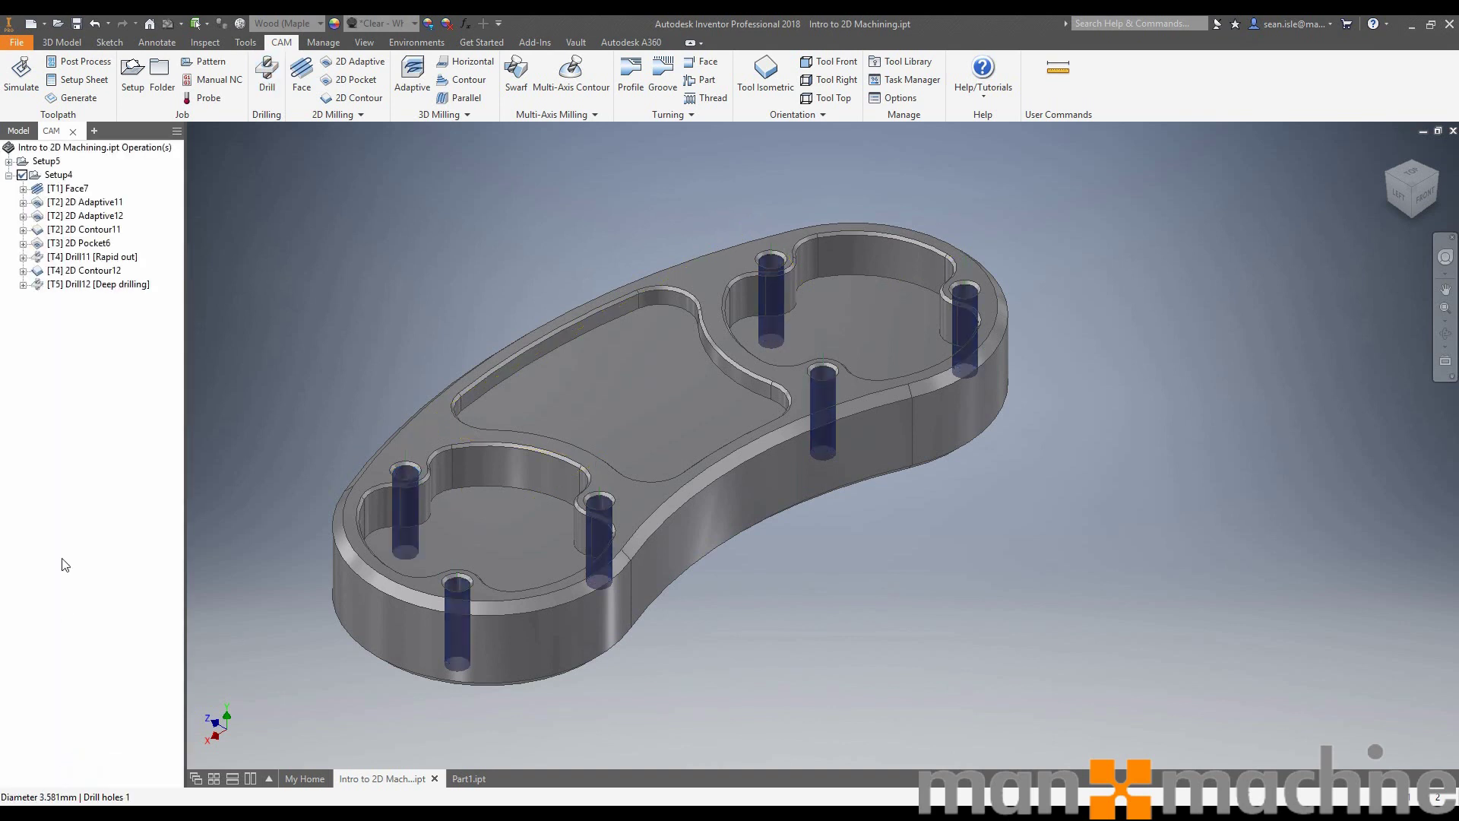
# Run the Setup4 simulation from the home view at faster playback, then close it
pyautogui.click(59, 176)
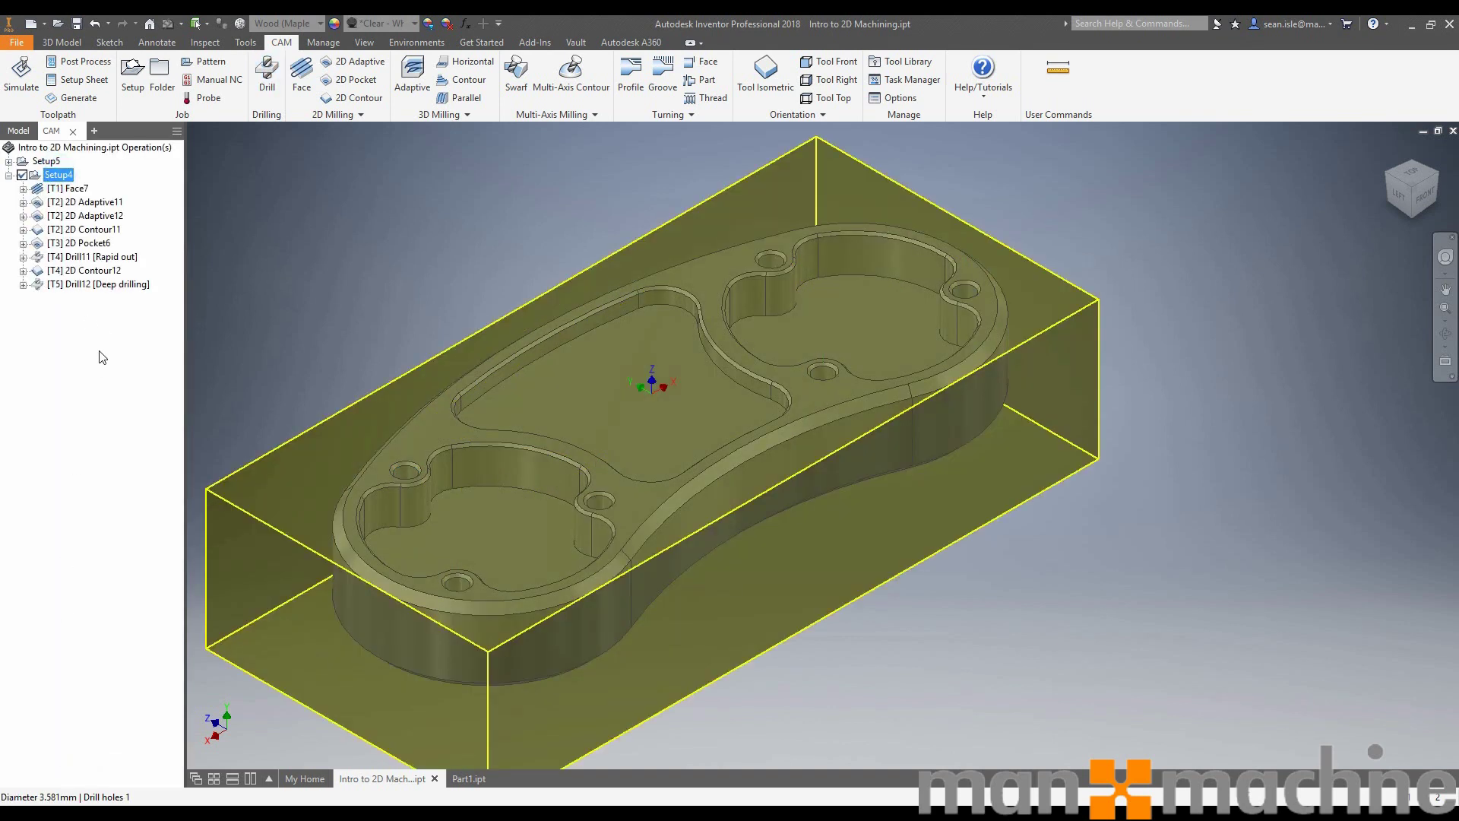
pyautogui.click(1393, 174)
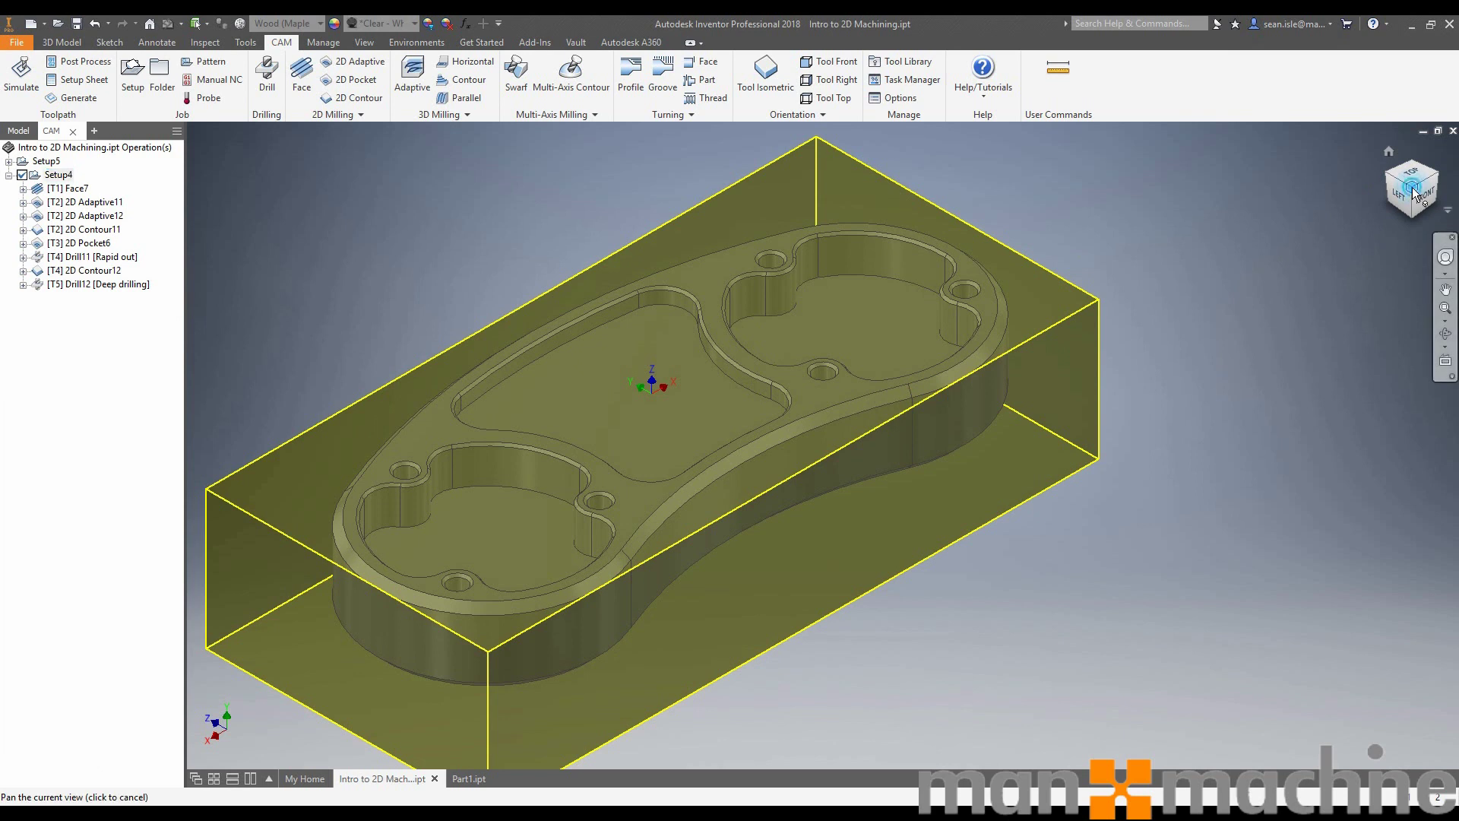
pyautogui.click(22, 70)
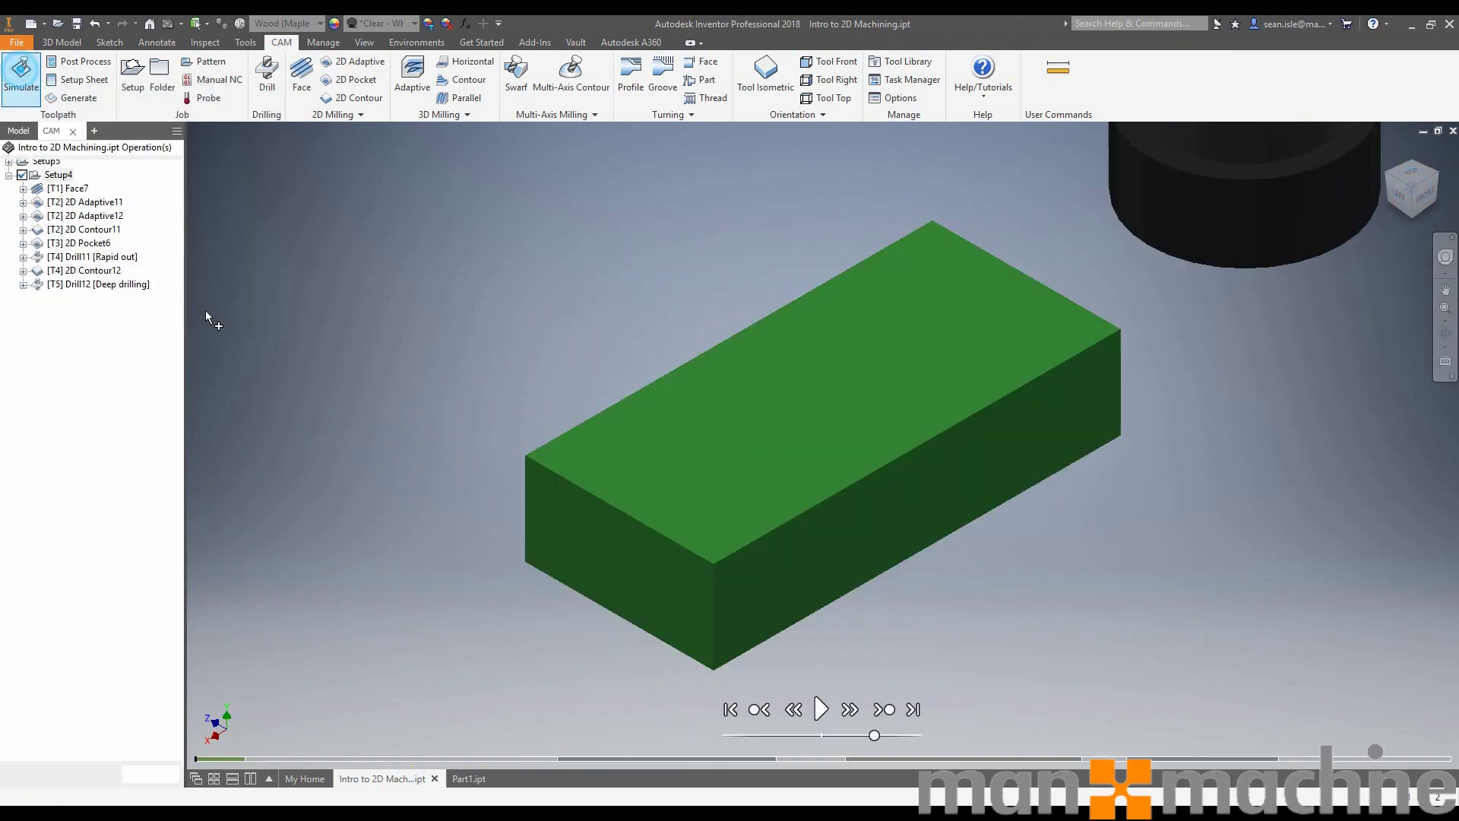
pyautogui.click(821, 709)
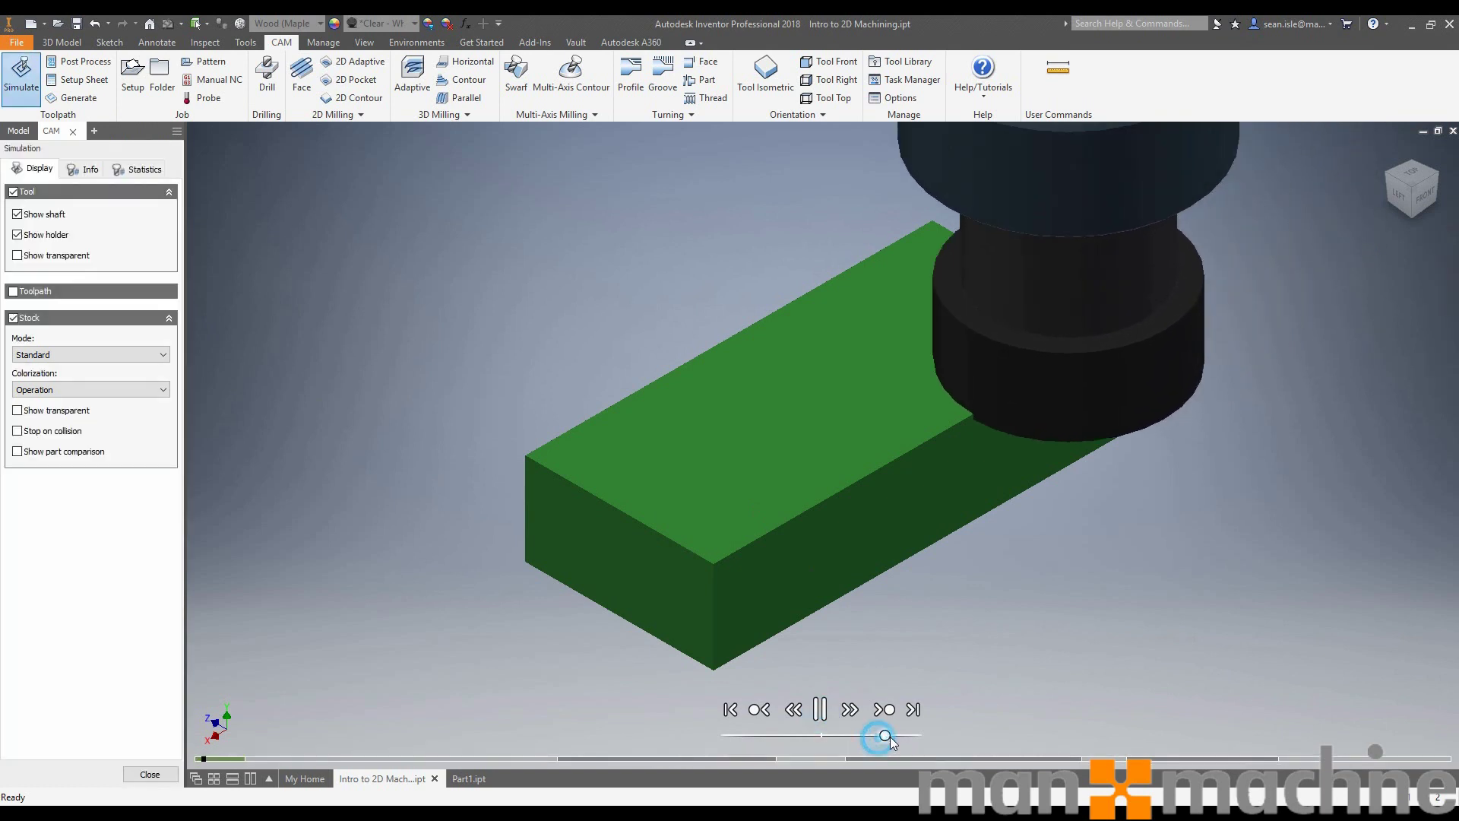
pyautogui.moveTo(876, 736); pyautogui.dragTo(900, 736)
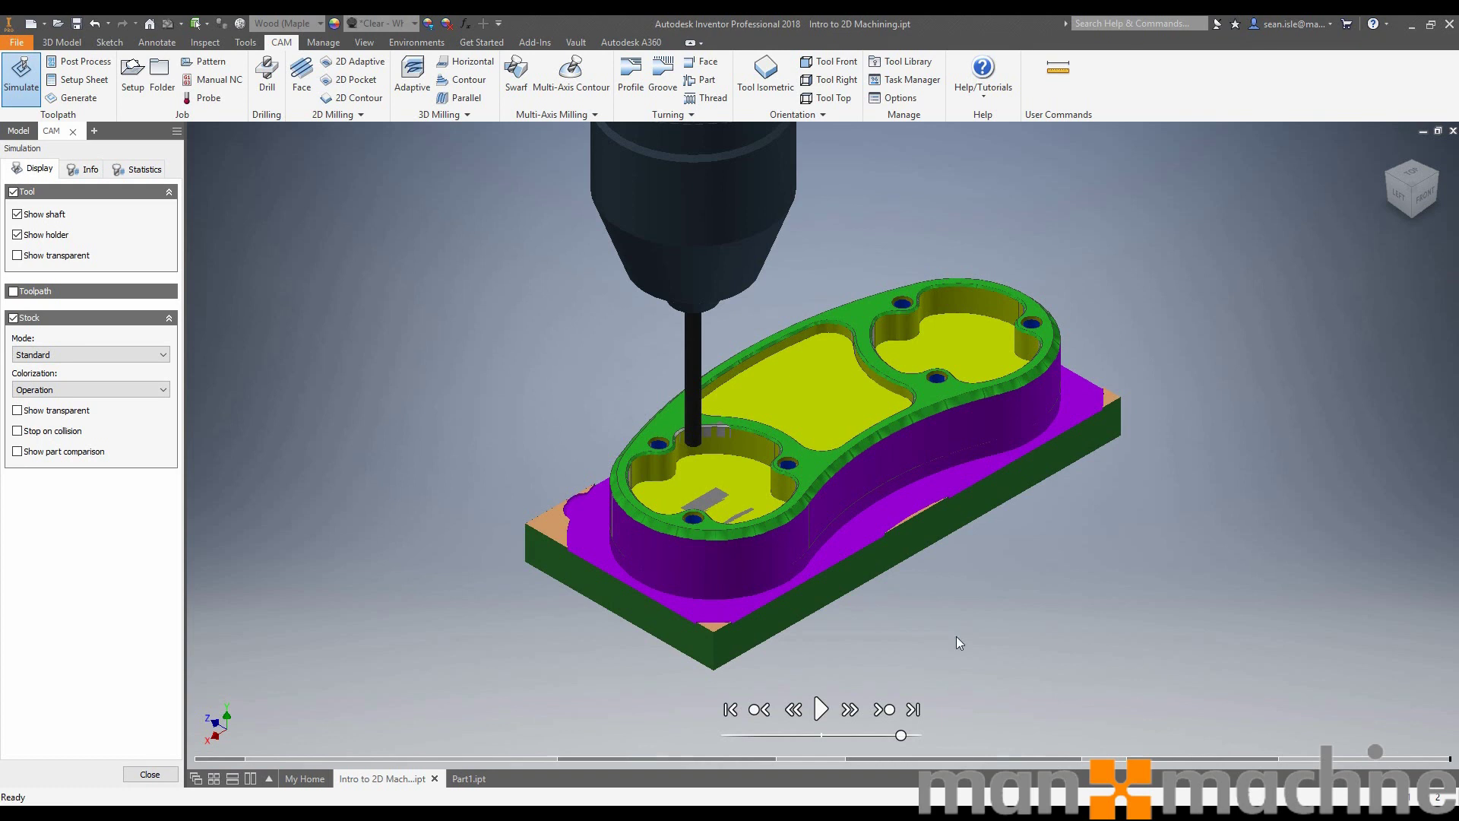
pyautogui.moveTo(216, 758)
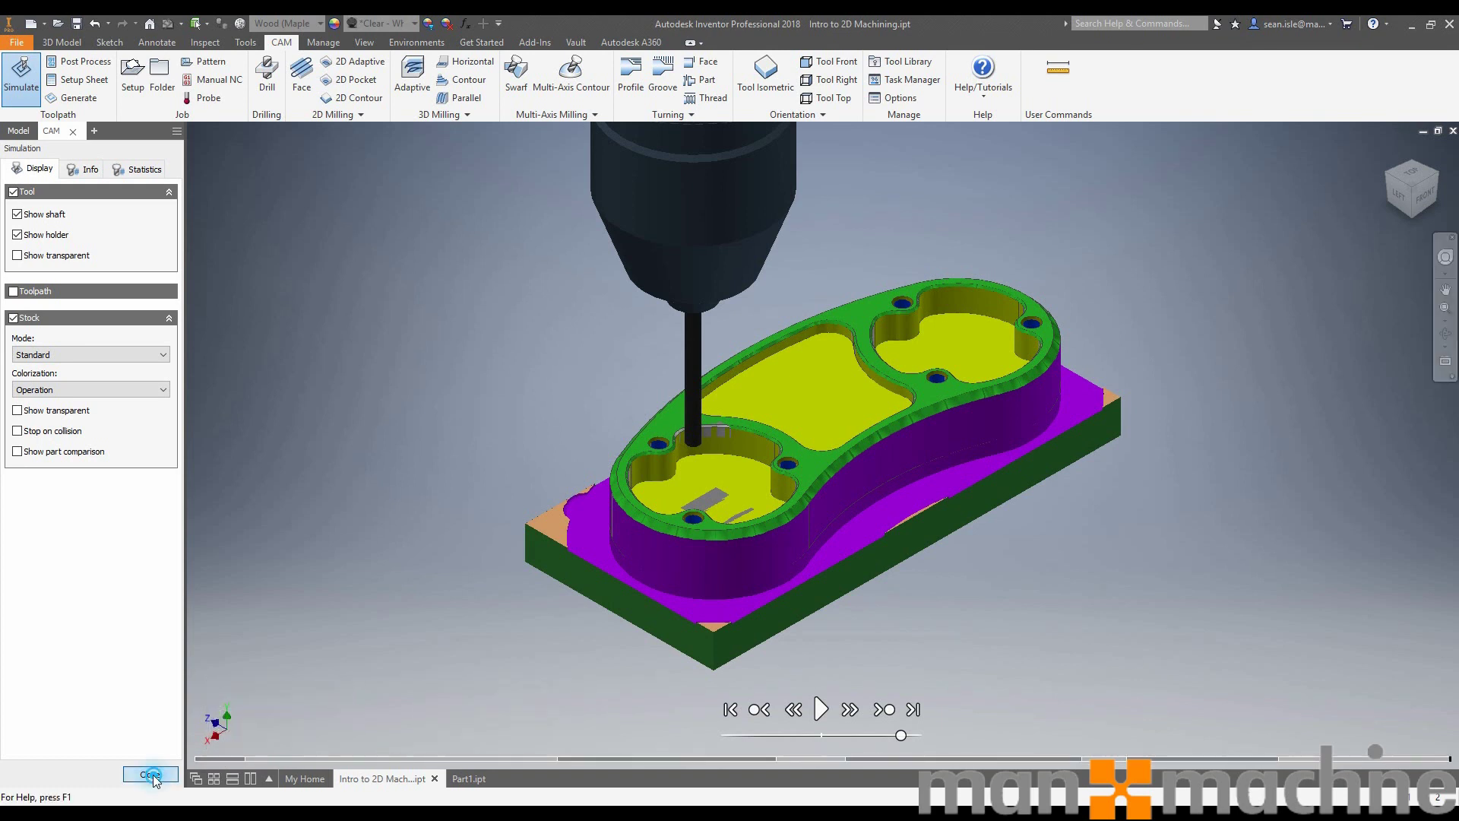
pyautogui.click(149, 774)
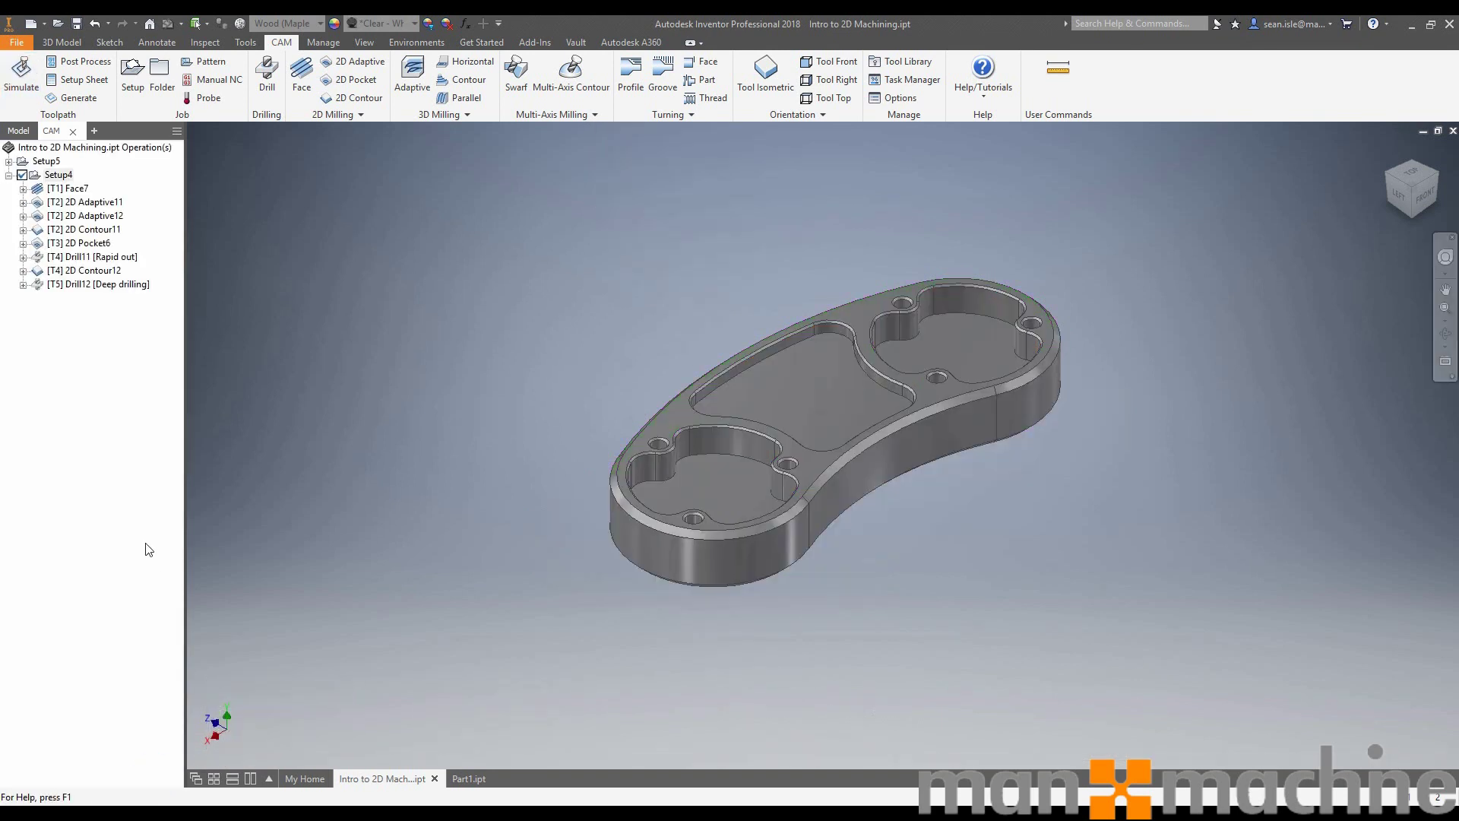
pyautogui.click(68, 275)
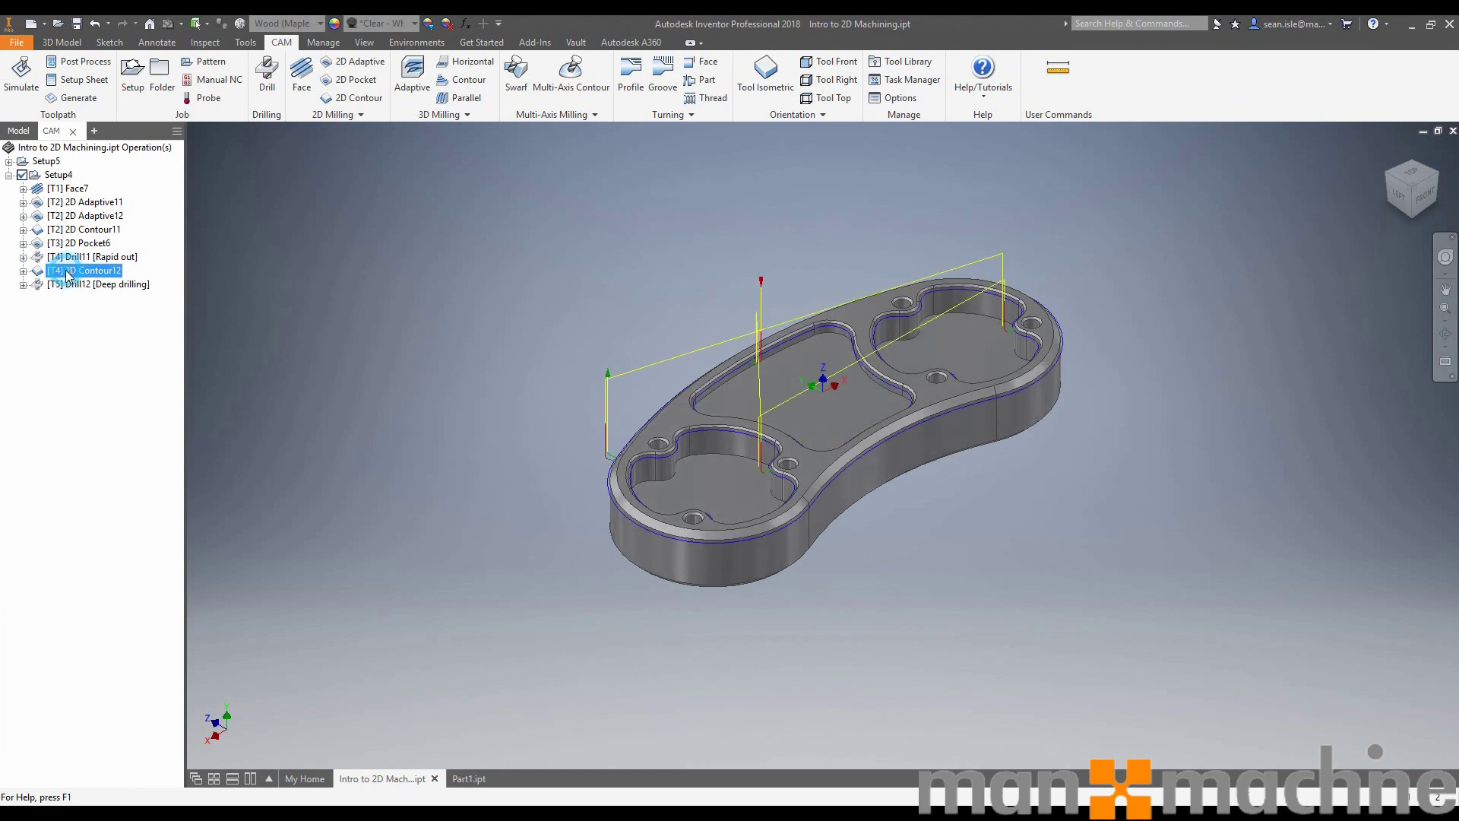
pyautogui.rightClick(67, 276)
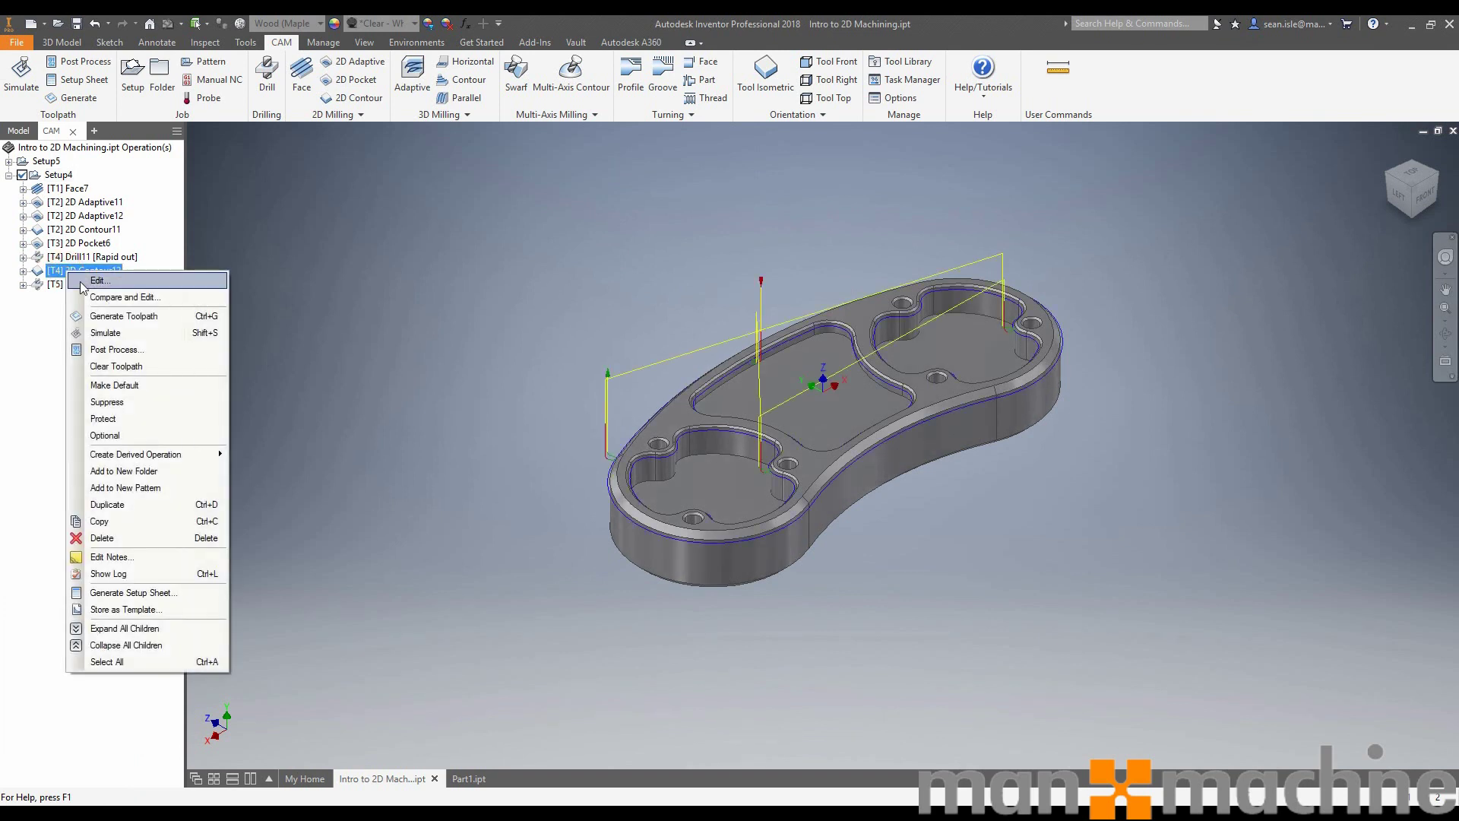
pyautogui.click(98, 282)
pyautogui.click(87, 169)
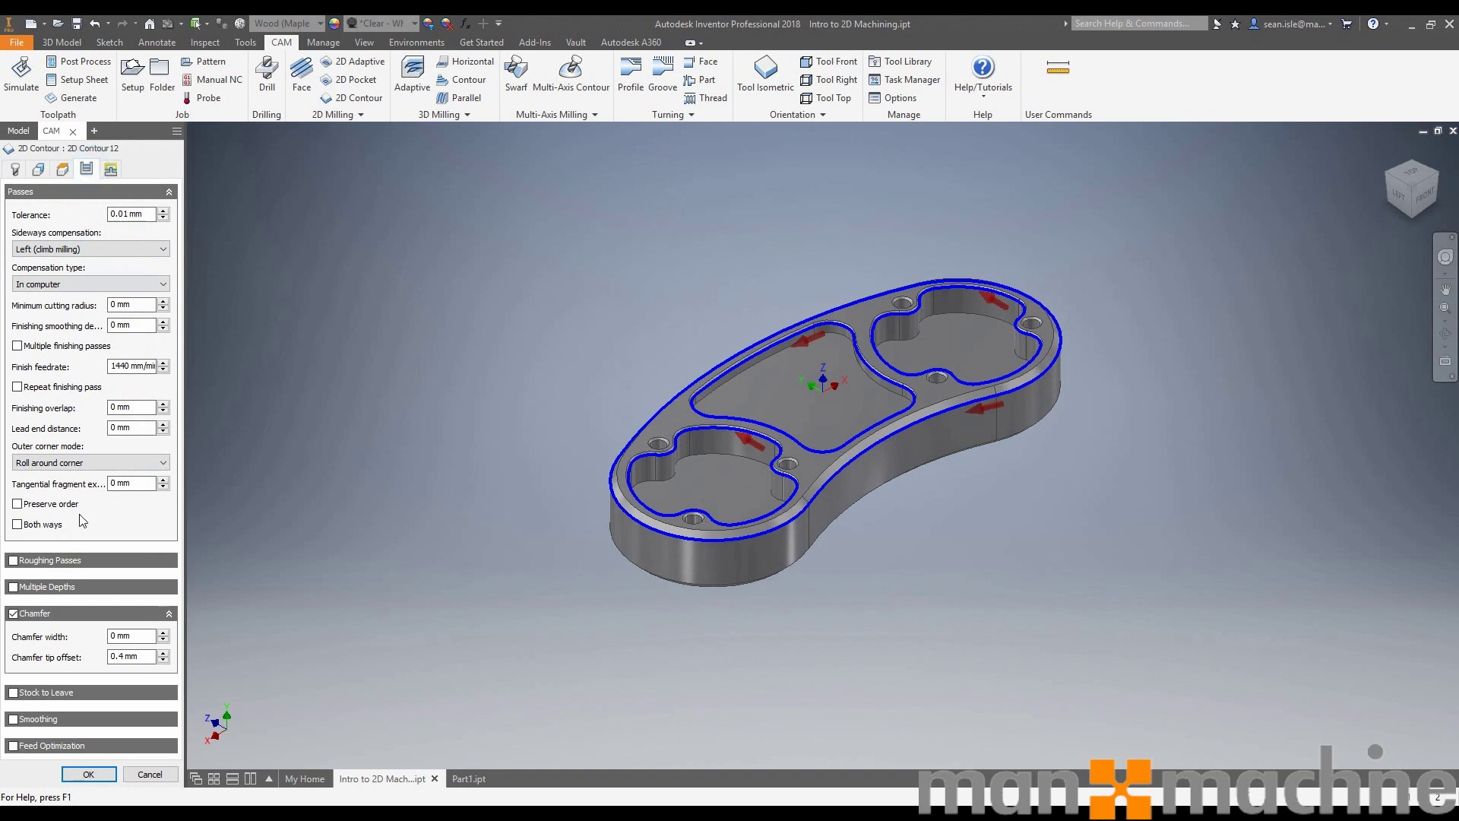
pyautogui.moveTo(143, 657); pyautogui.dragTo(111, 661)
pyautogui.click(56, 528)
pyautogui.rightClick(147, 659)
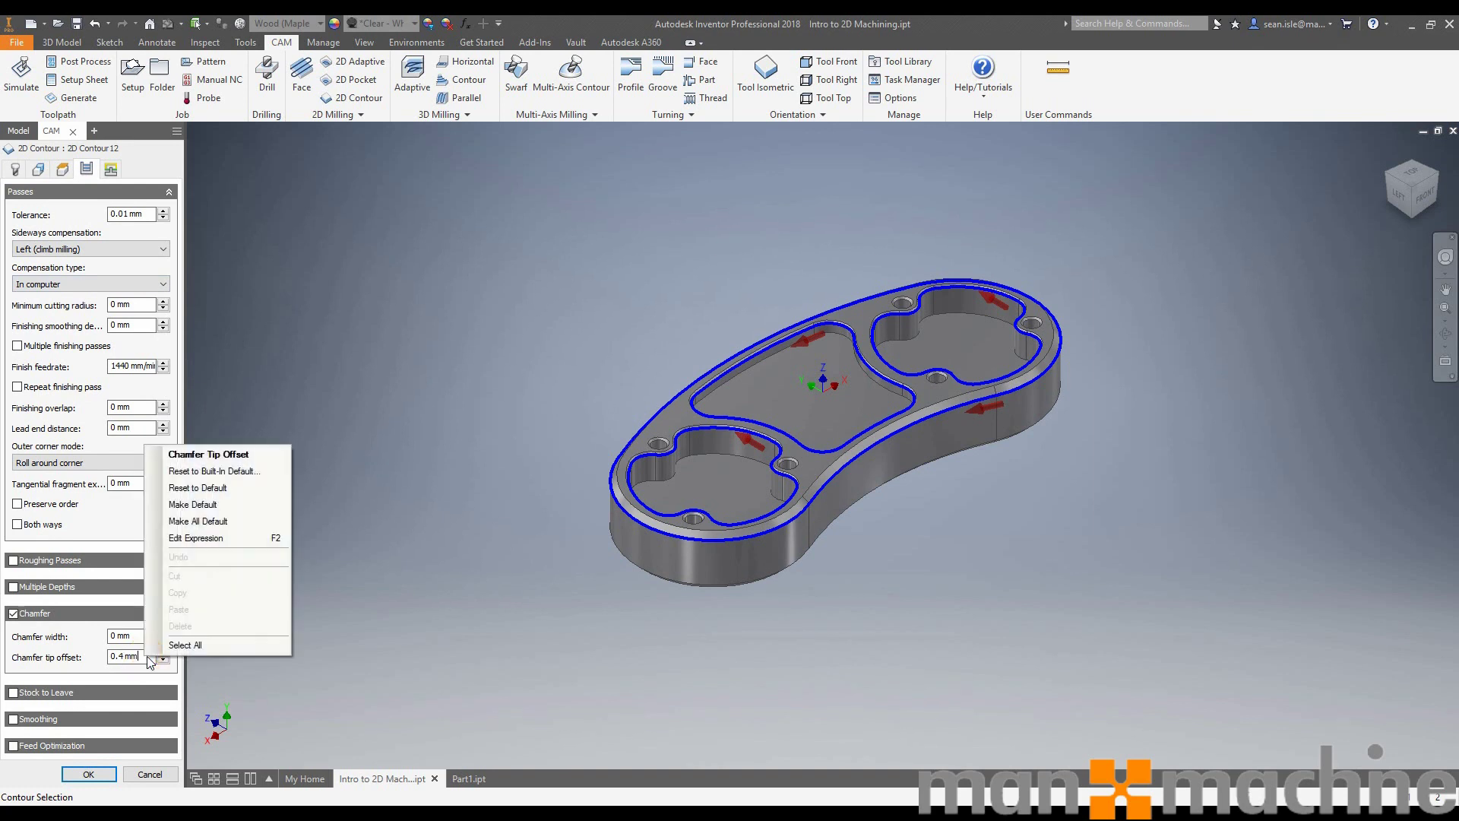
pyautogui.click(195, 504)
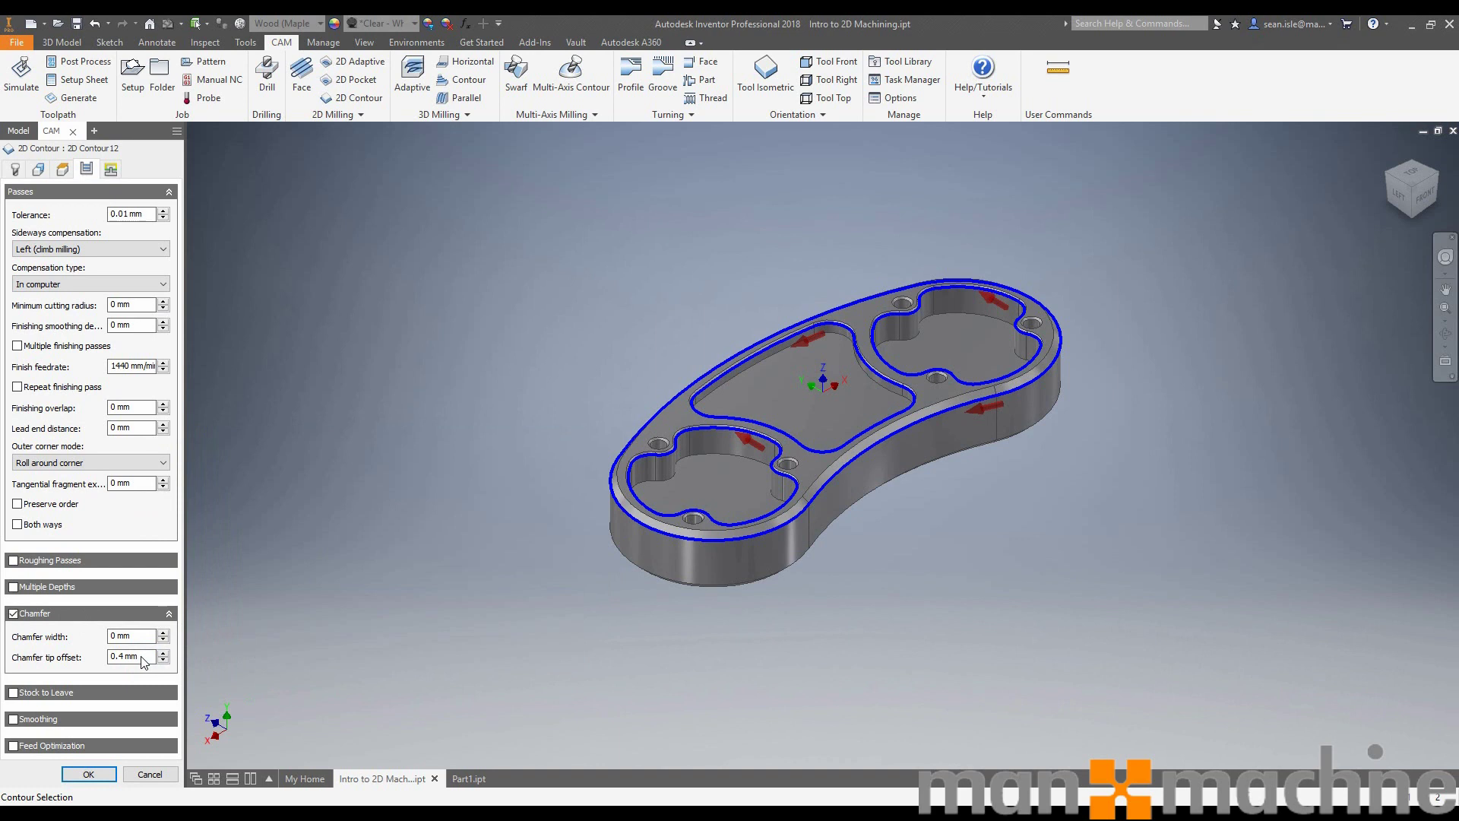
pyautogui.rightClick(137, 659)
pyautogui.click(143, 664)
pyautogui.click(87, 775)
pyautogui.click(66, 188)
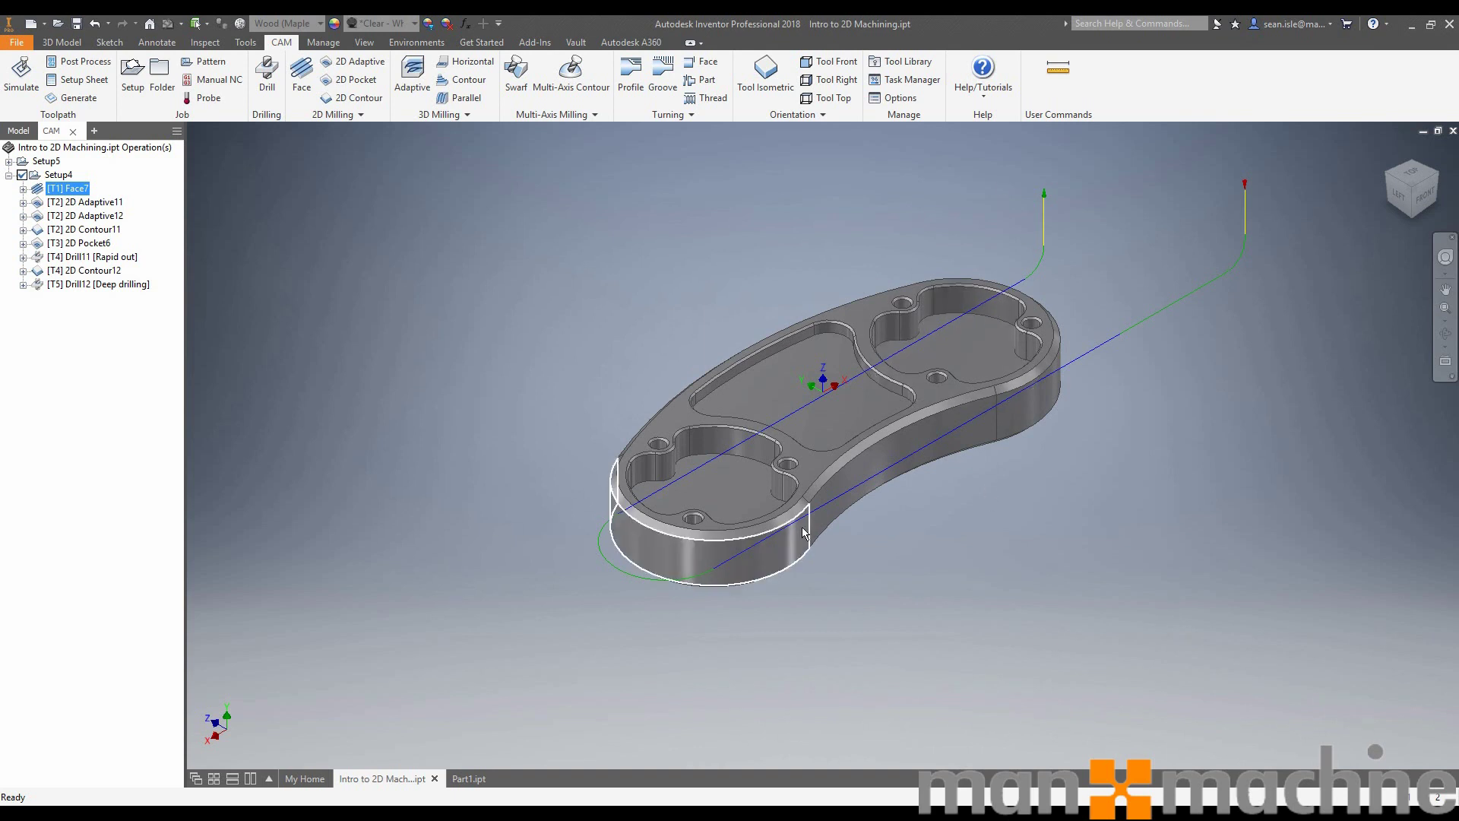
# Give Face7 a 45° pass direction and 30 mm pass extension, and regenerate it
pyautogui.rightClick(63, 189)
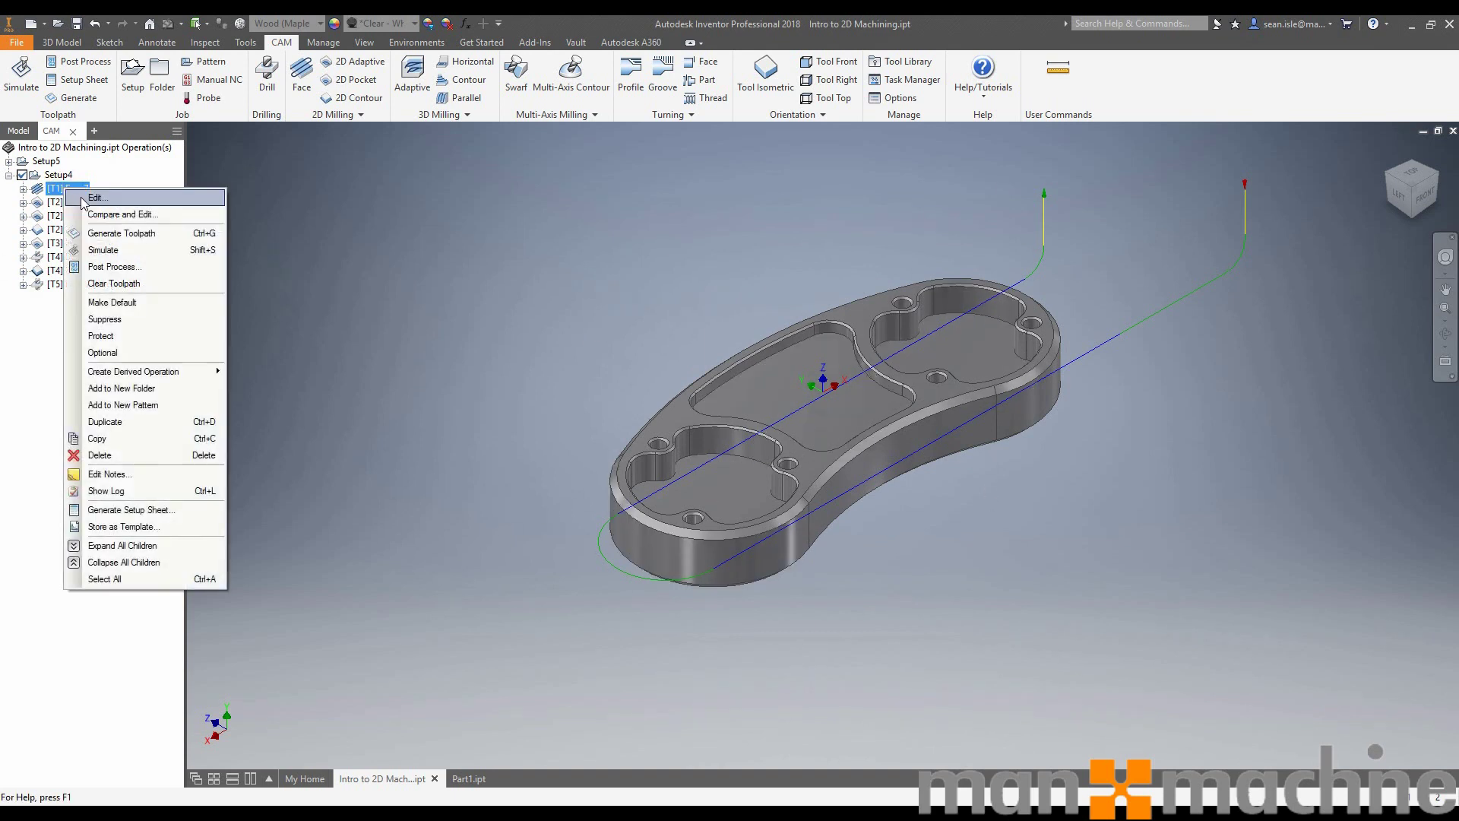
pyautogui.click(80, 212)
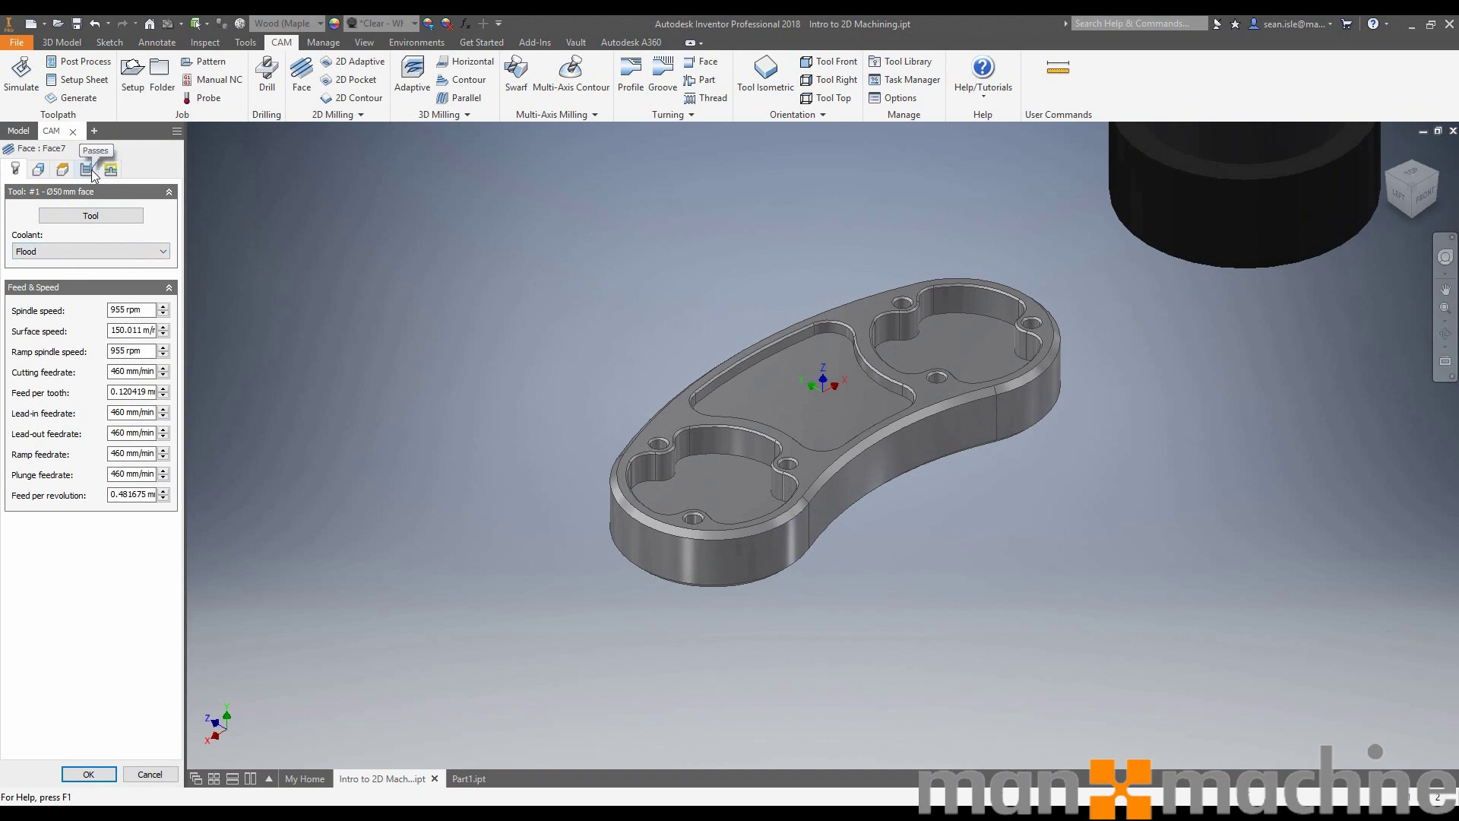
pyautogui.click(88, 171)
pyautogui.doubleClick(126, 235)
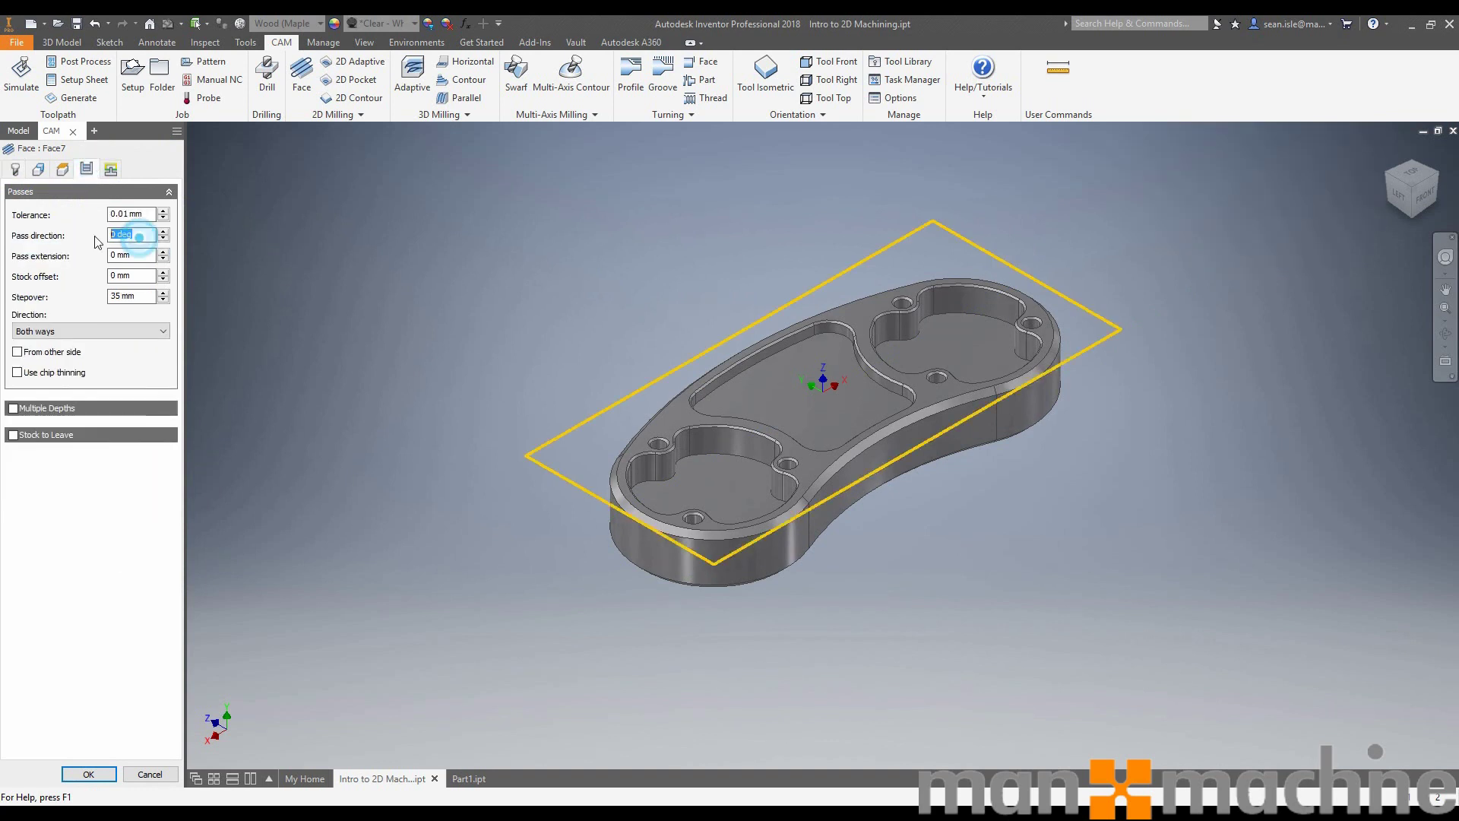
pyautogui.write('45')
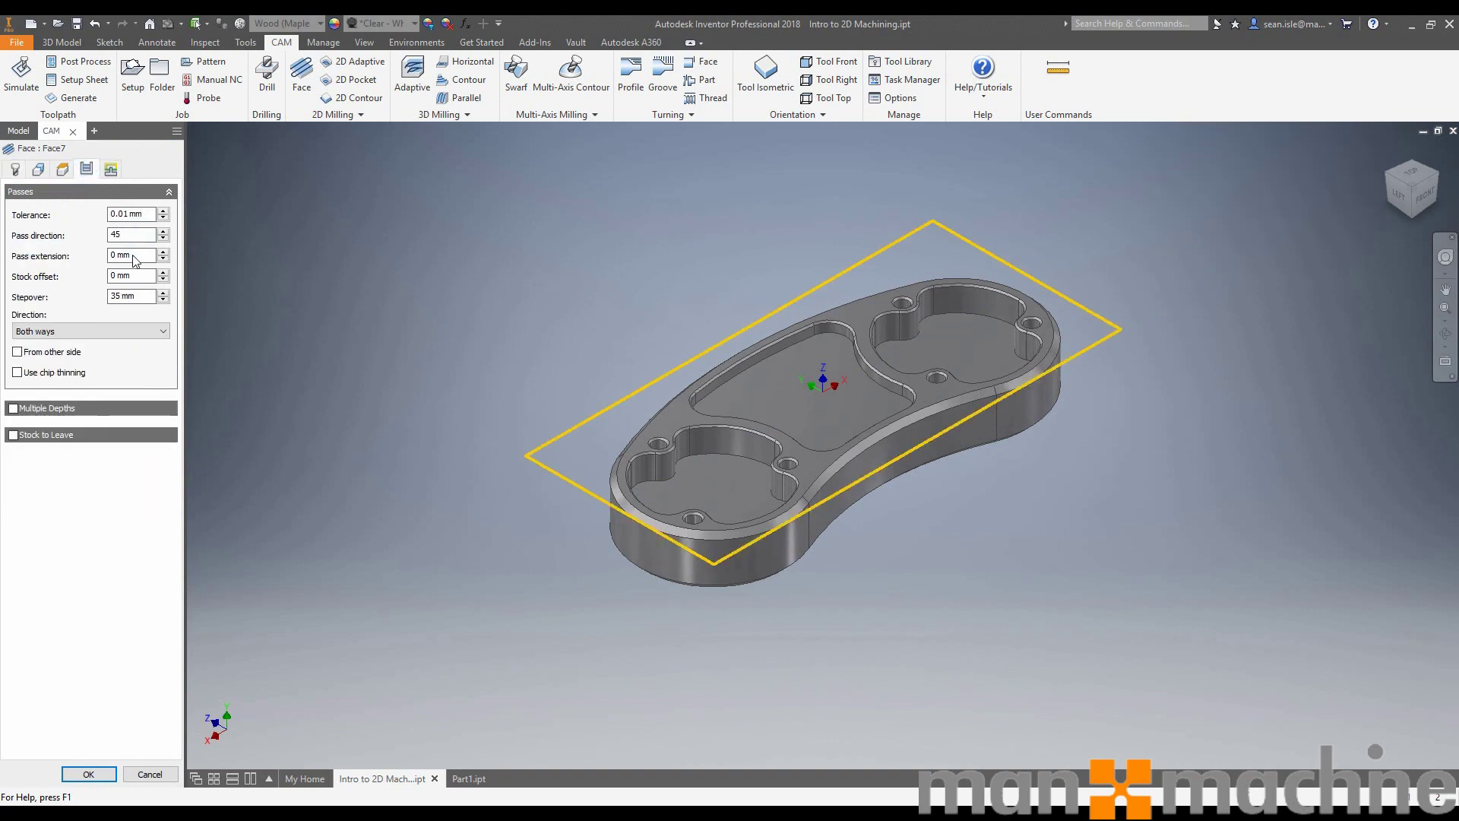
pyautogui.doubleClick(126, 256)
pyautogui.write('30')
pyautogui.click(86, 775)
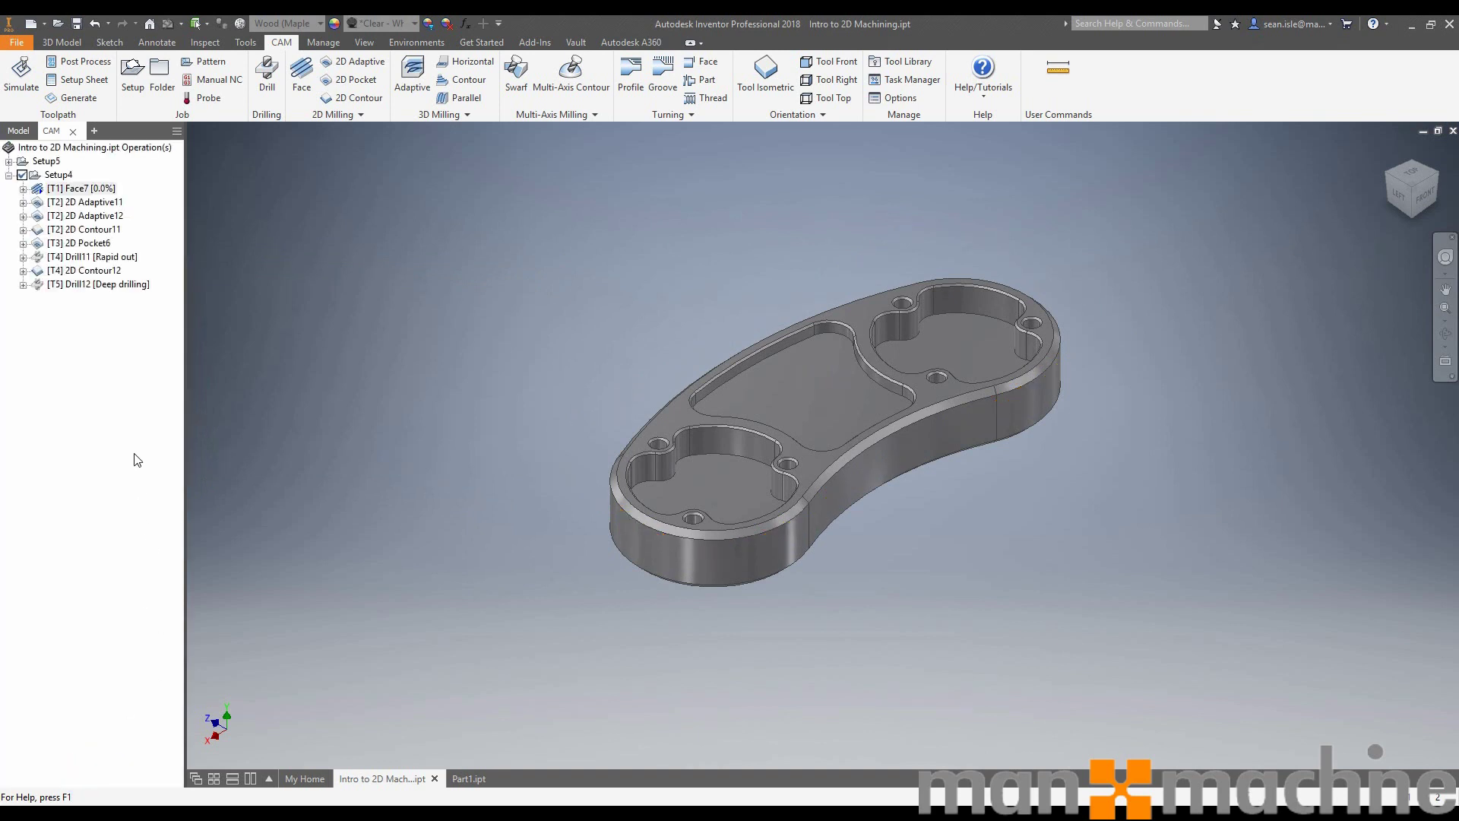
pyautogui.scroll(-3, 912, 399)
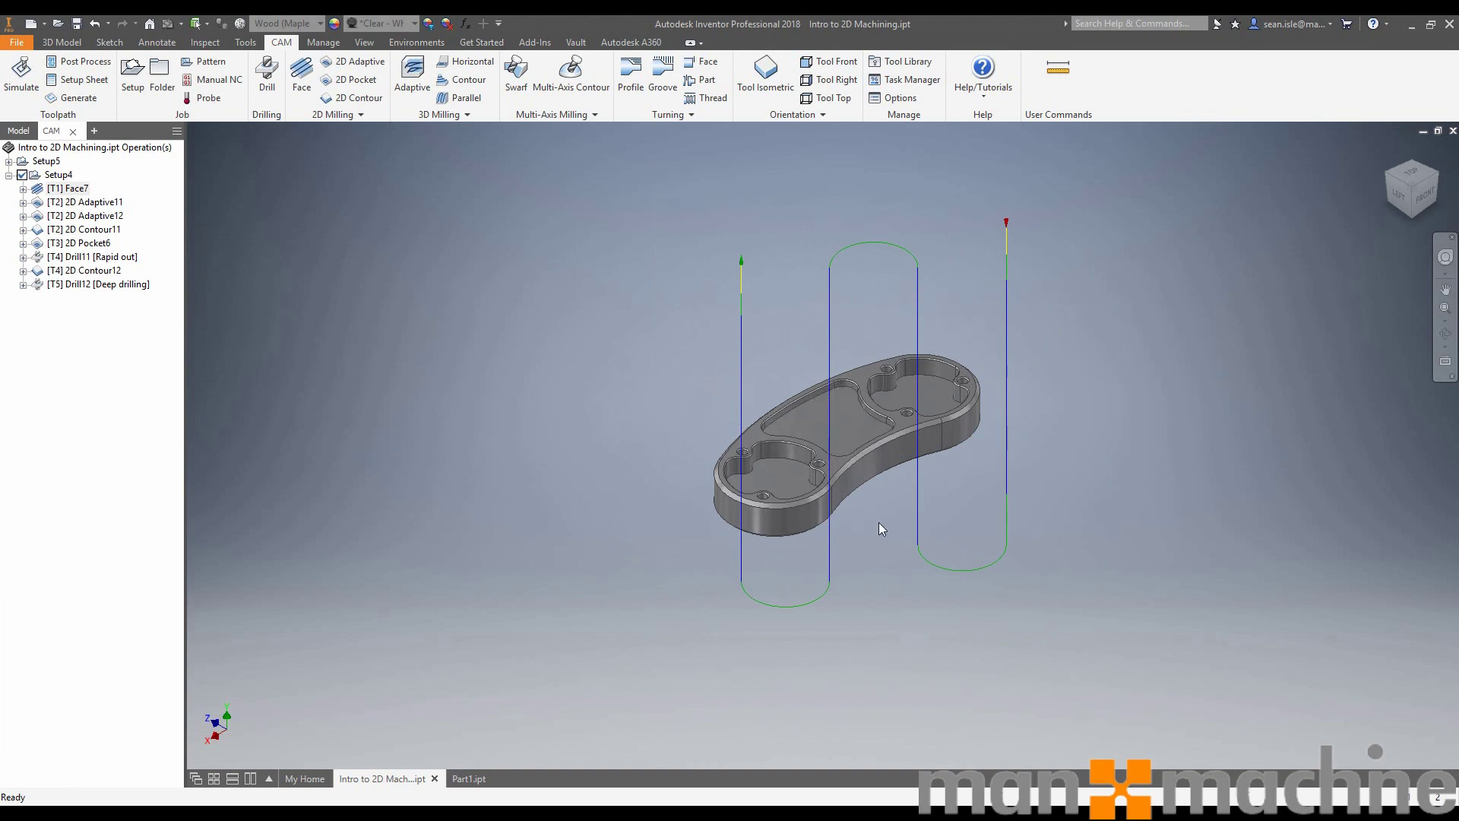
# Check the 2D Adaptive11 toolpath from front and home views, and set its Top Height to Model top
pyautogui.click(85, 202)
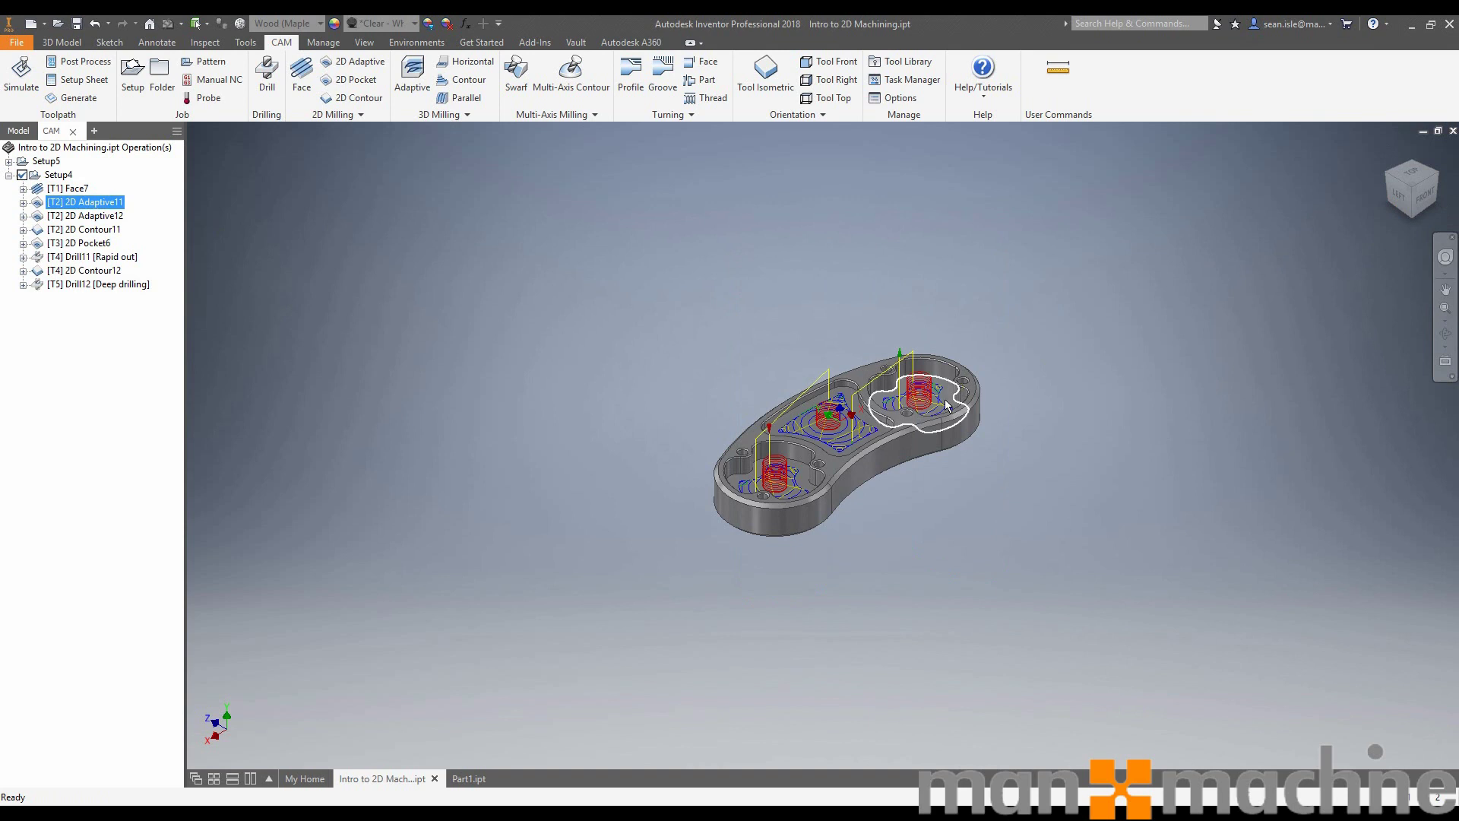
pyautogui.scroll(3, 946, 399)
pyautogui.scroll(3, 919, 398)
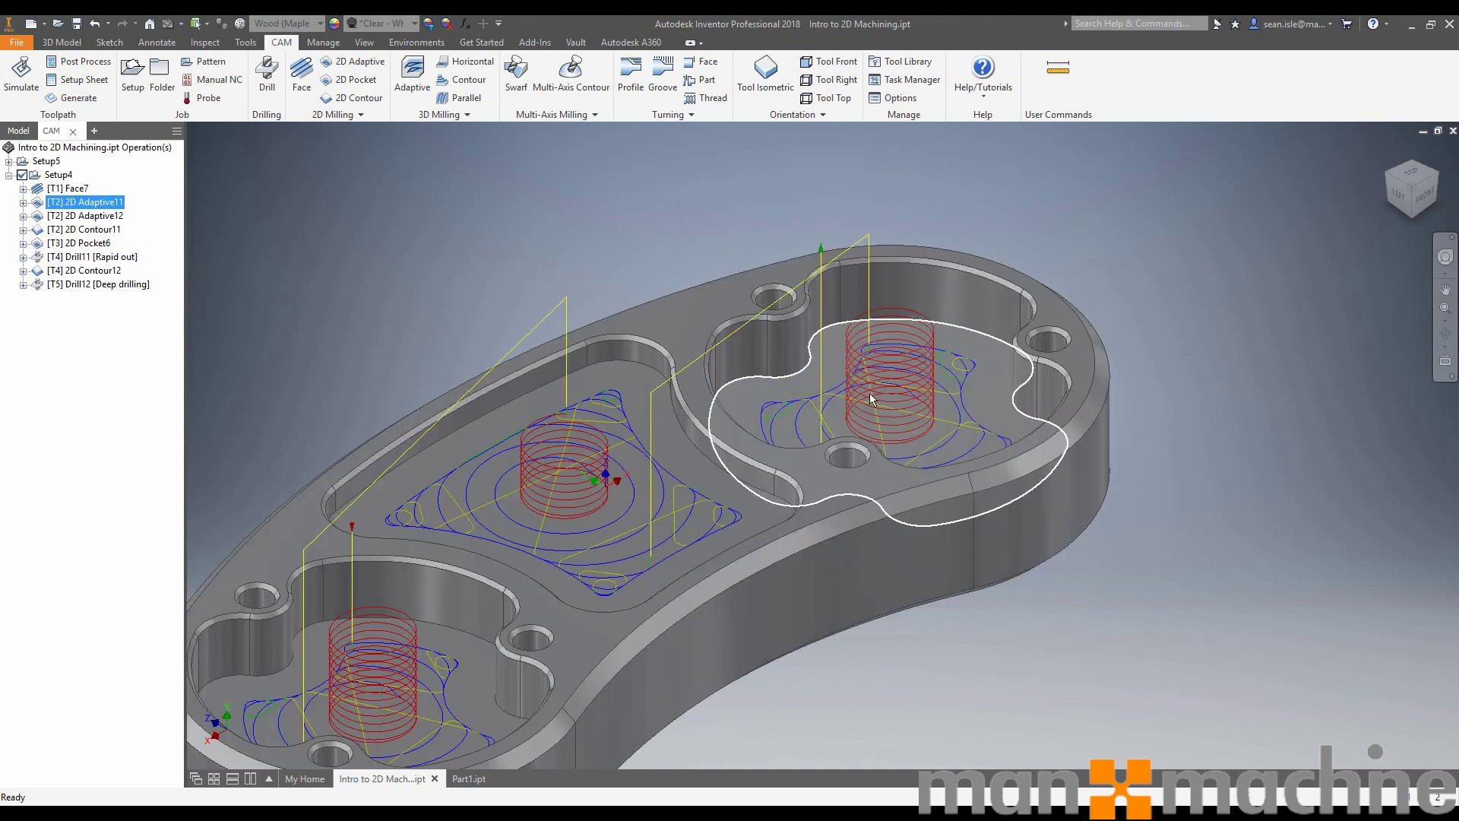
pyautogui.click(1411, 203)
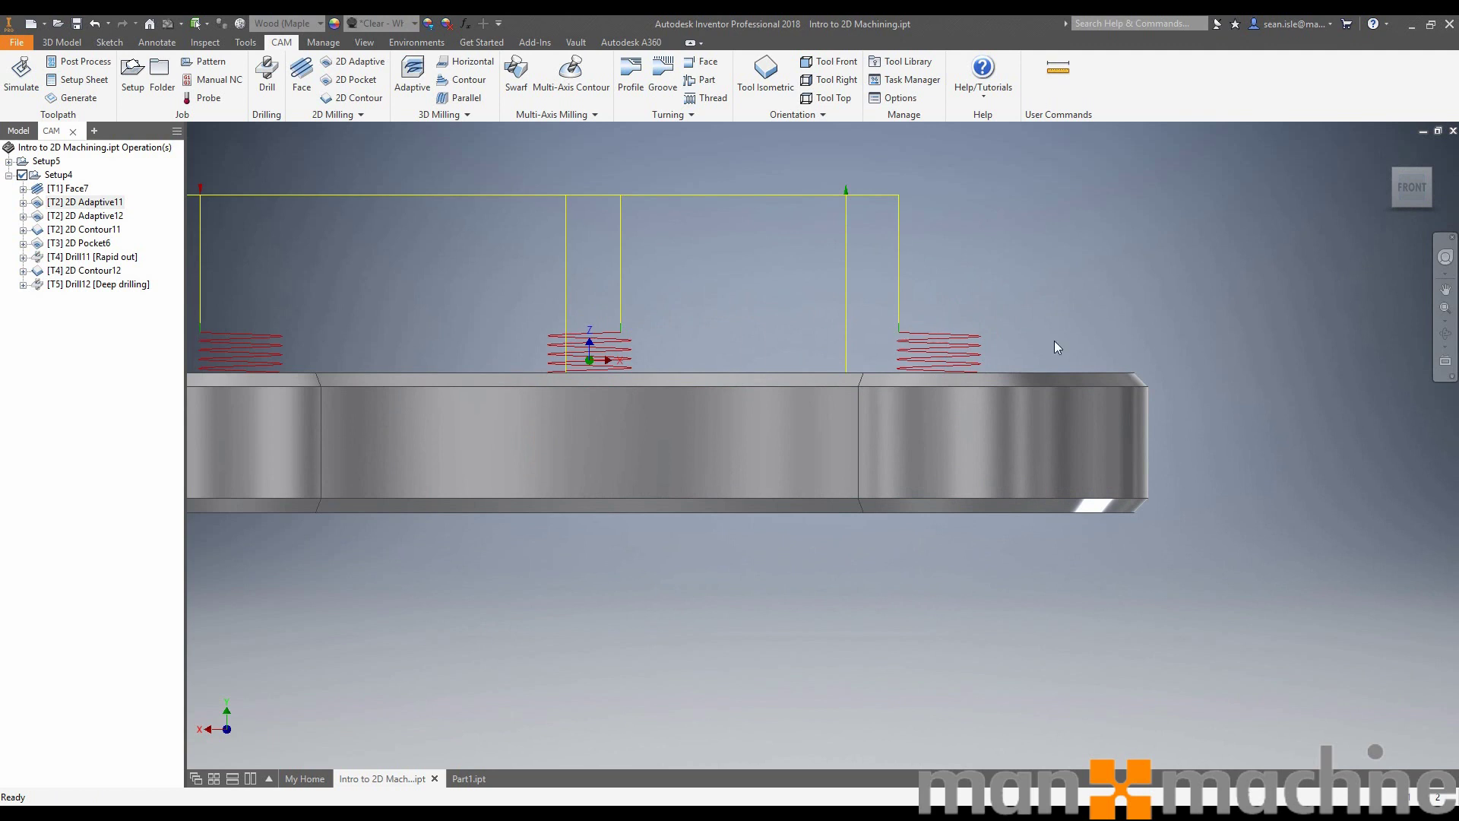
pyautogui.click(1390, 155)
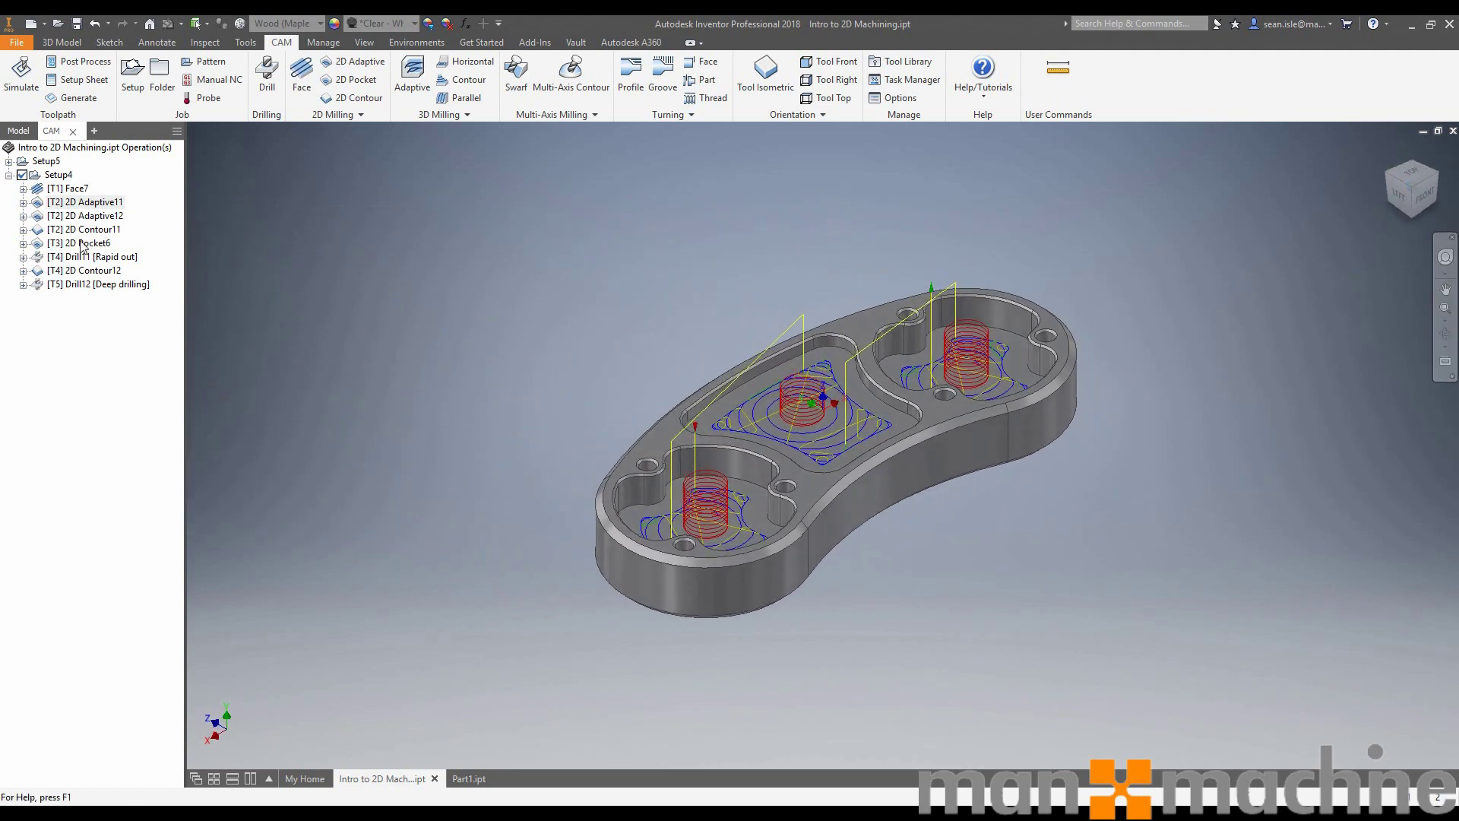
pyautogui.rightClick(69, 202)
pyautogui.click(98, 219)
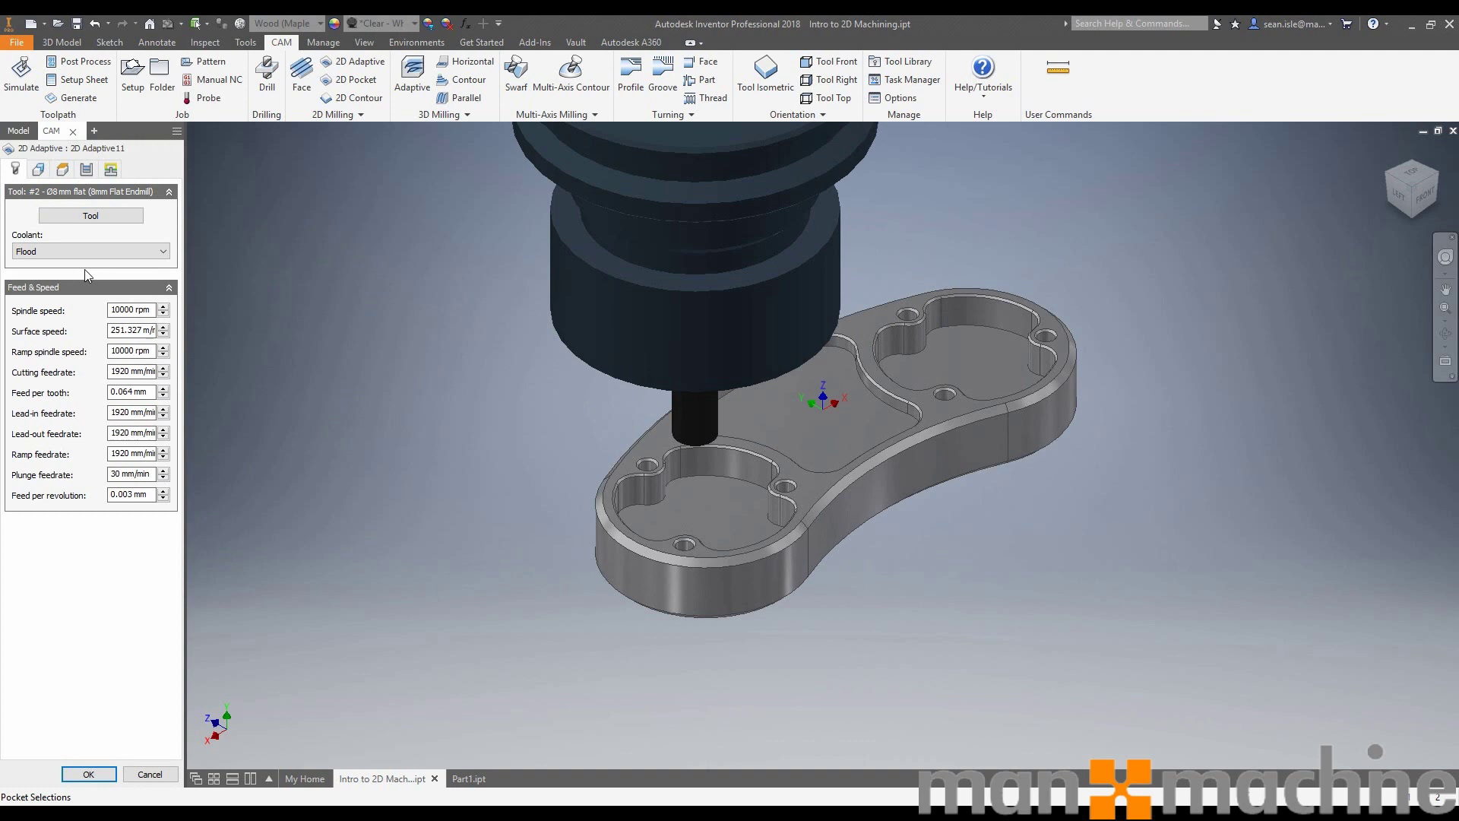
pyautogui.click(63, 170)
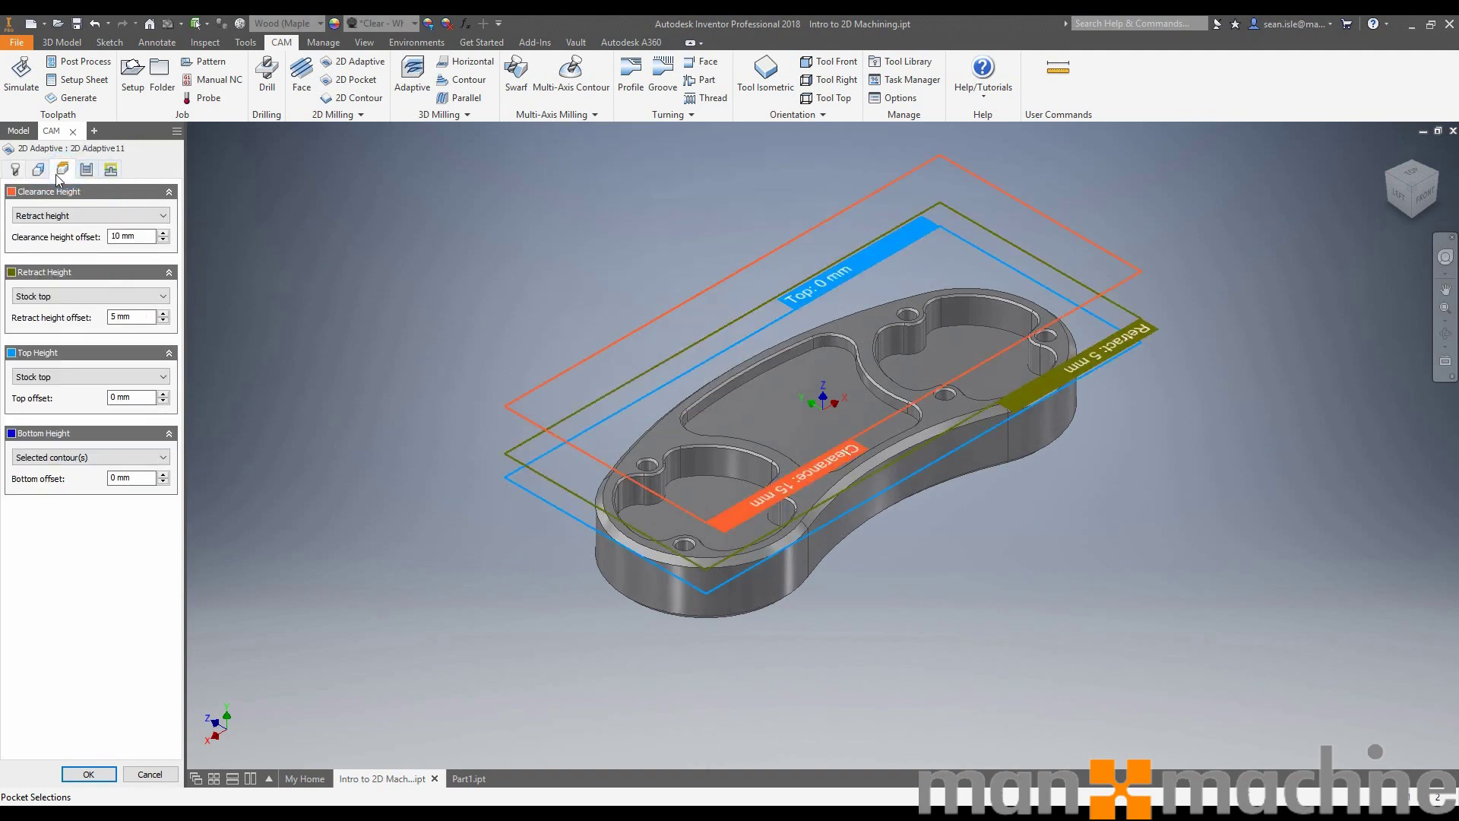
pyautogui.click(55, 378)
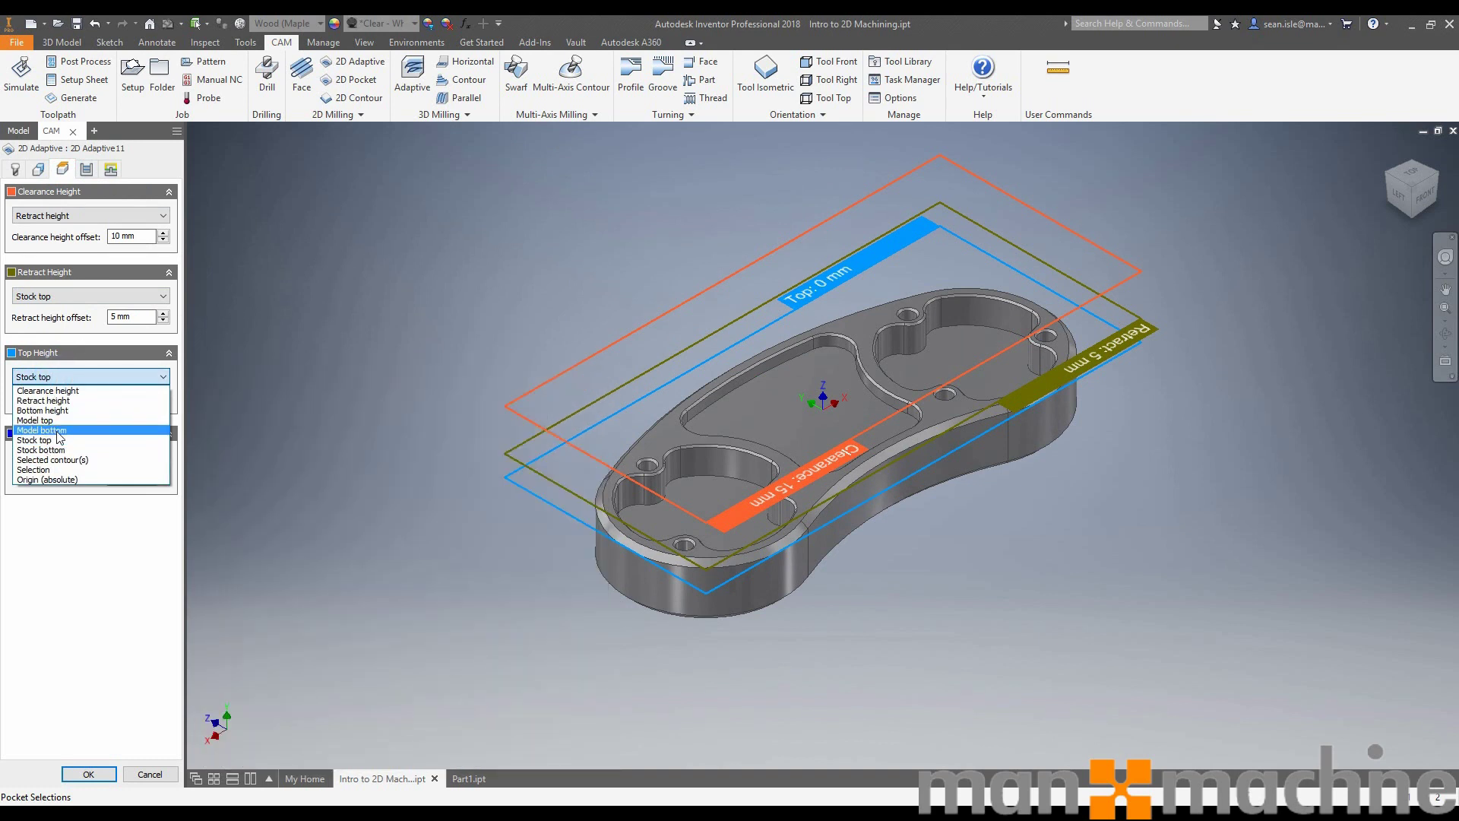
pyautogui.click(60, 438)
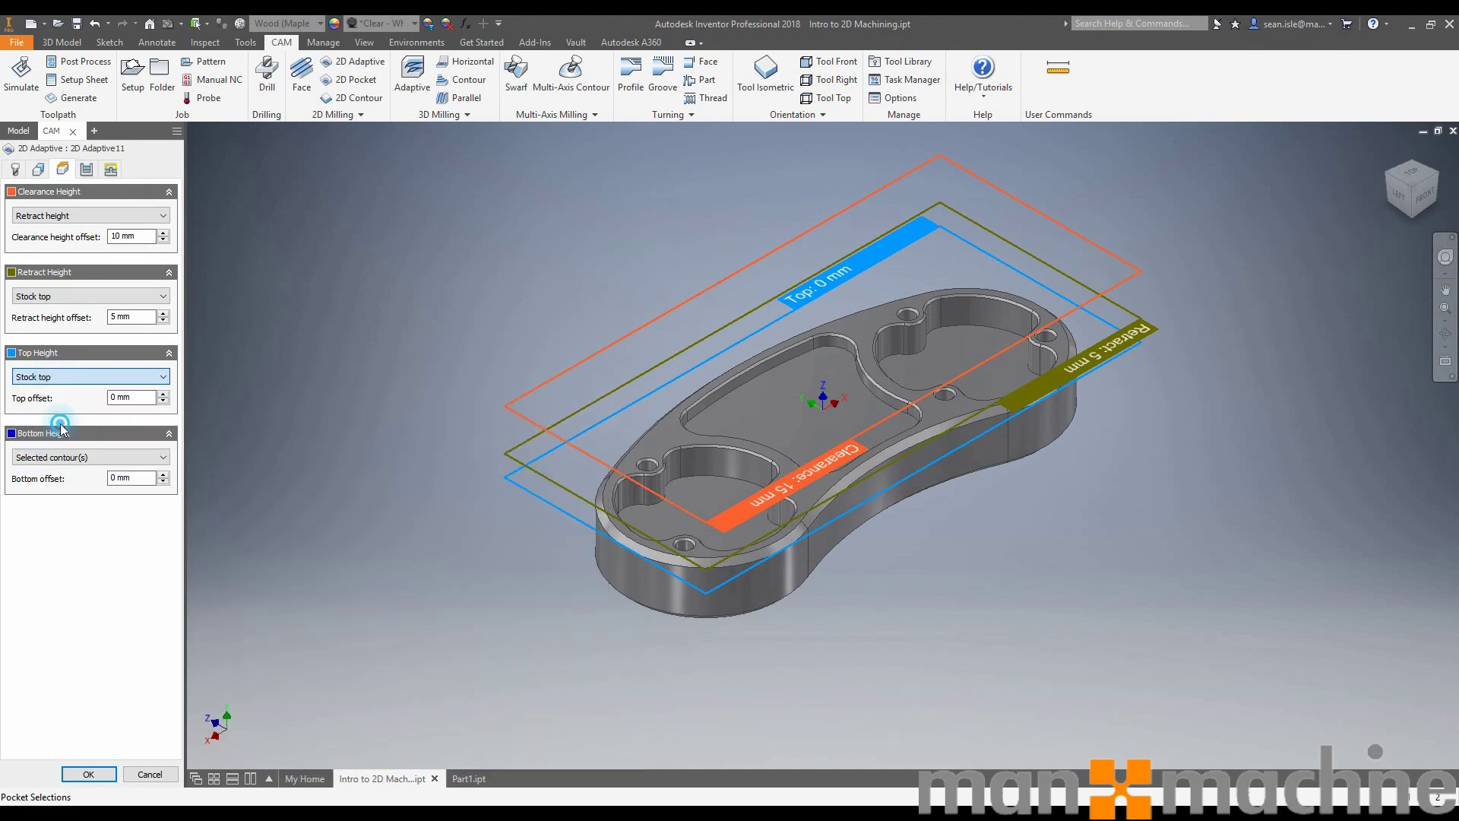
# Set a 10° ramping angle and 0.5 ramp clearance height, then regenerate
pyautogui.click(111, 171)
pyautogui.scroll(-1, 170, 318)
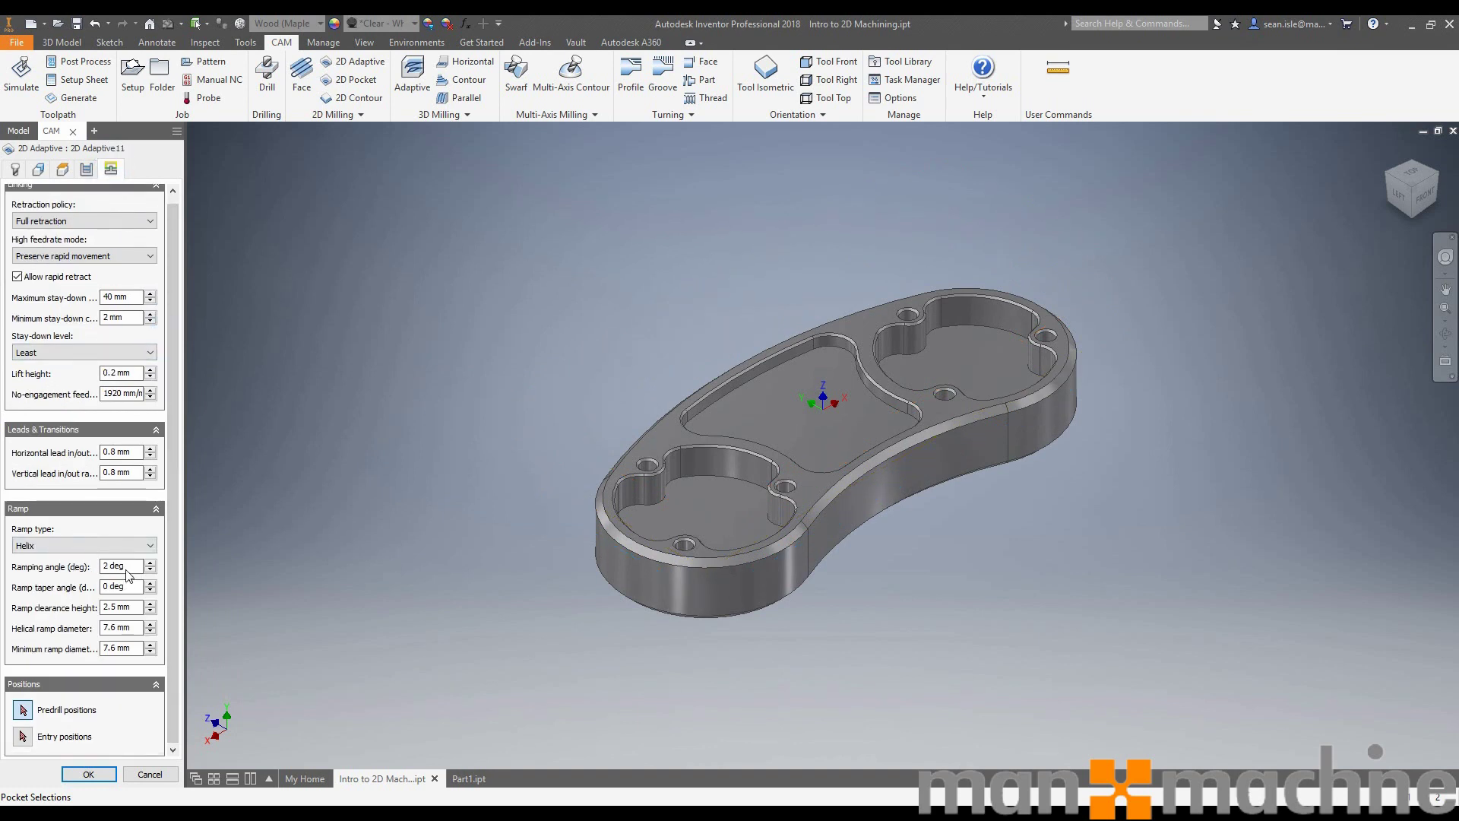
pyautogui.doubleClick(119, 567)
pyautogui.write('10')
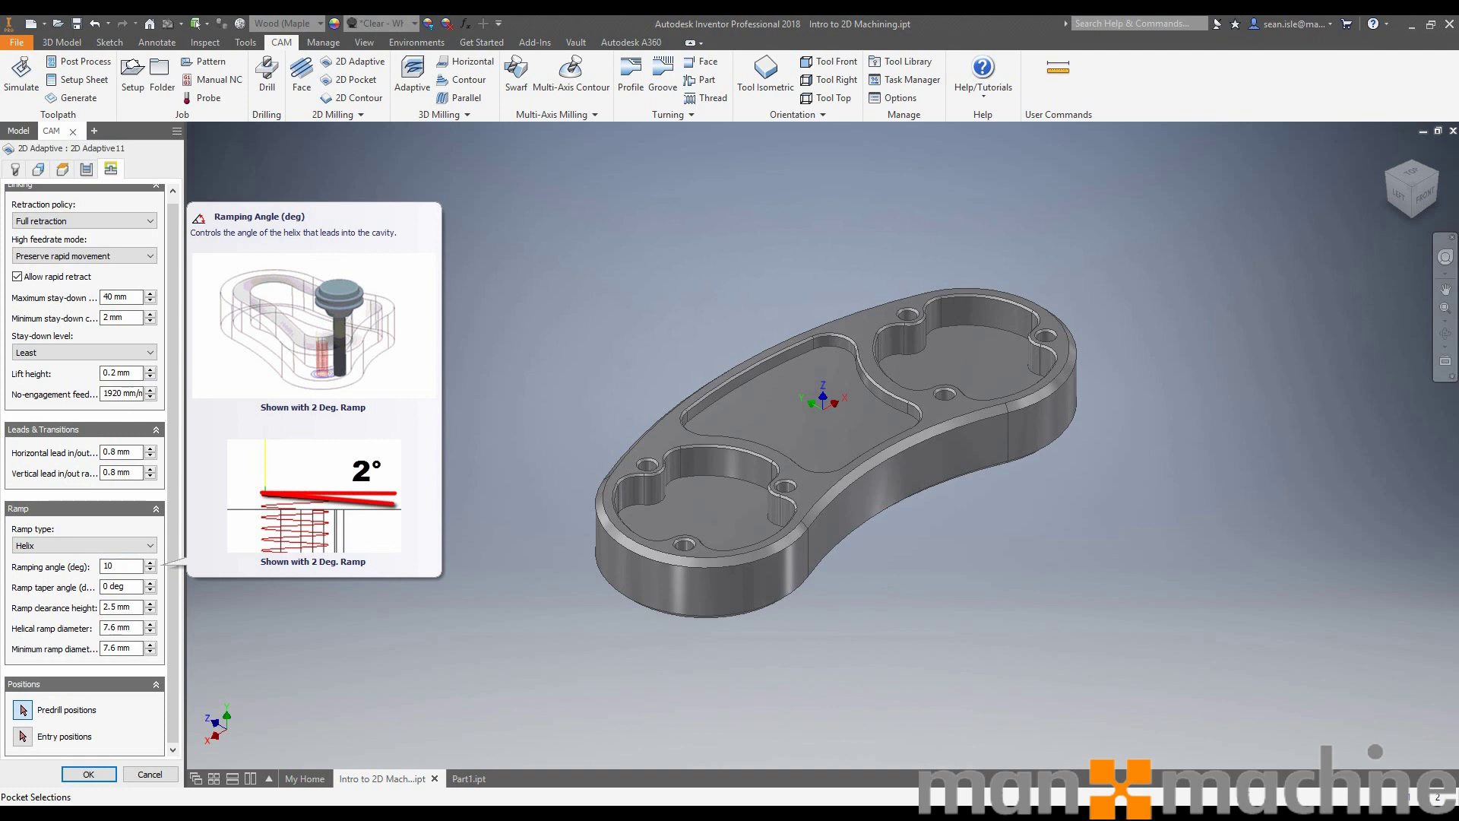
pyautogui.click(117, 607)
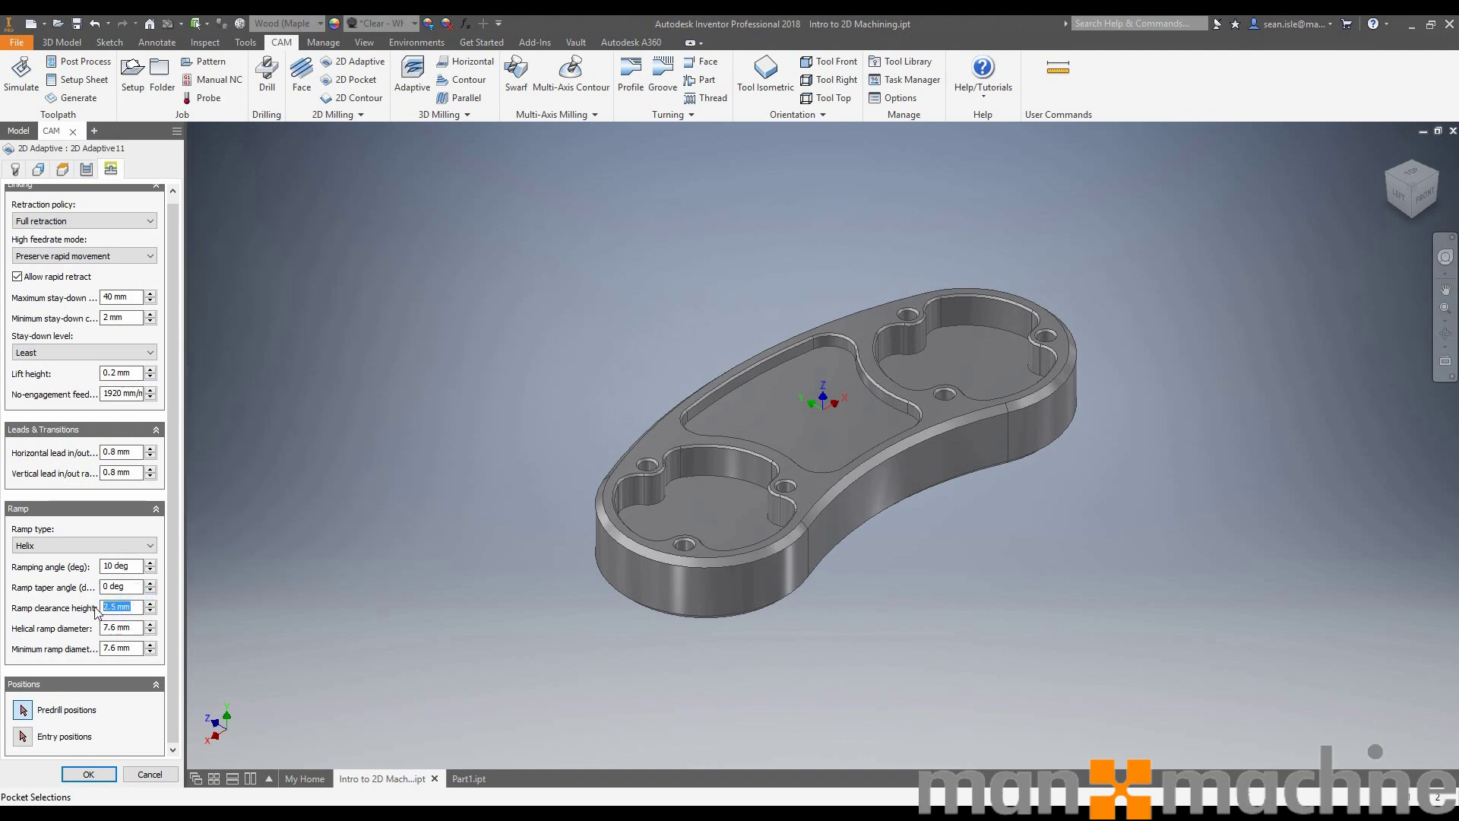
pyautogui.write('0.5')
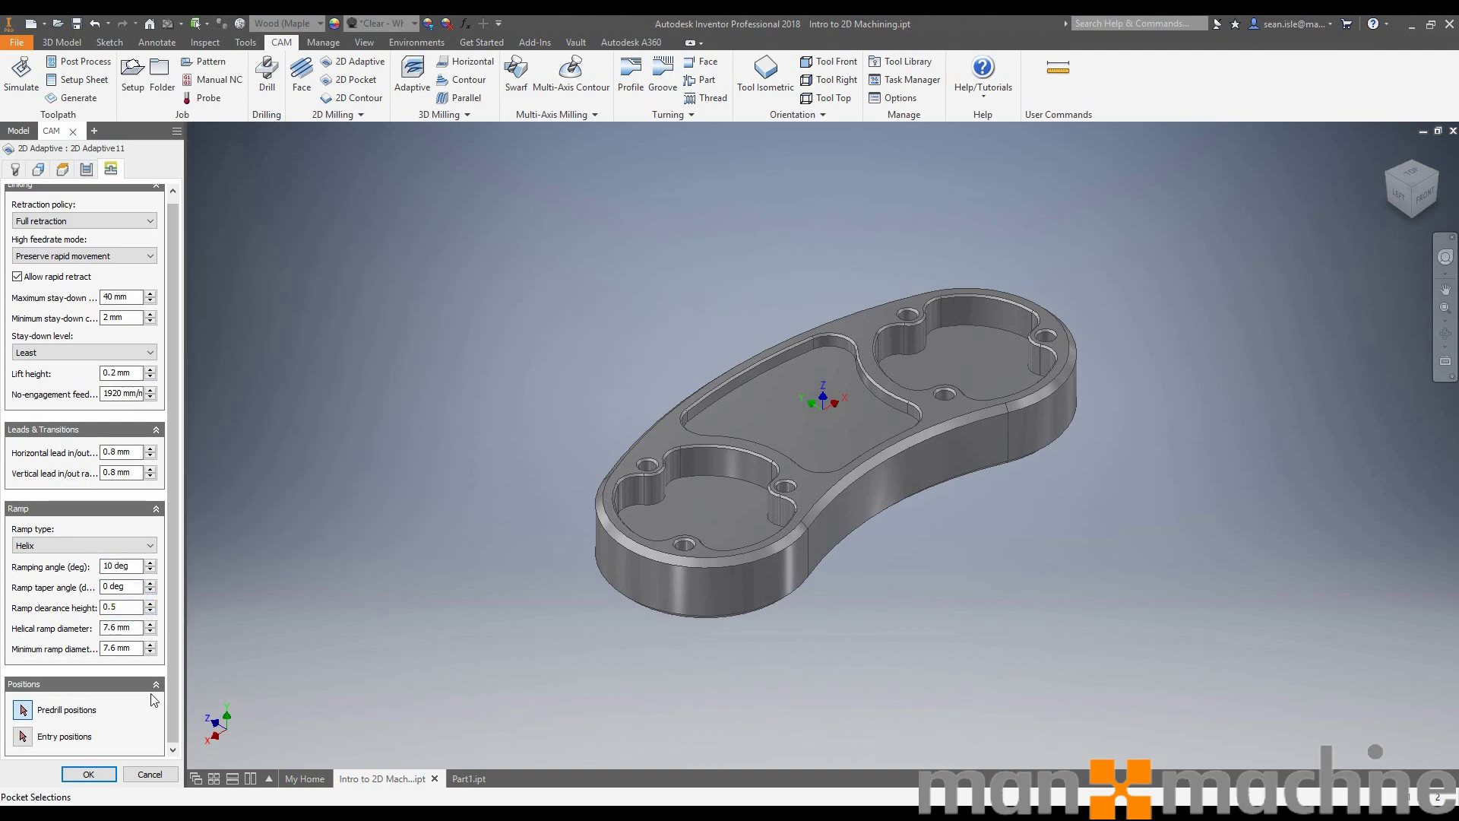
pyautogui.click(88, 774)
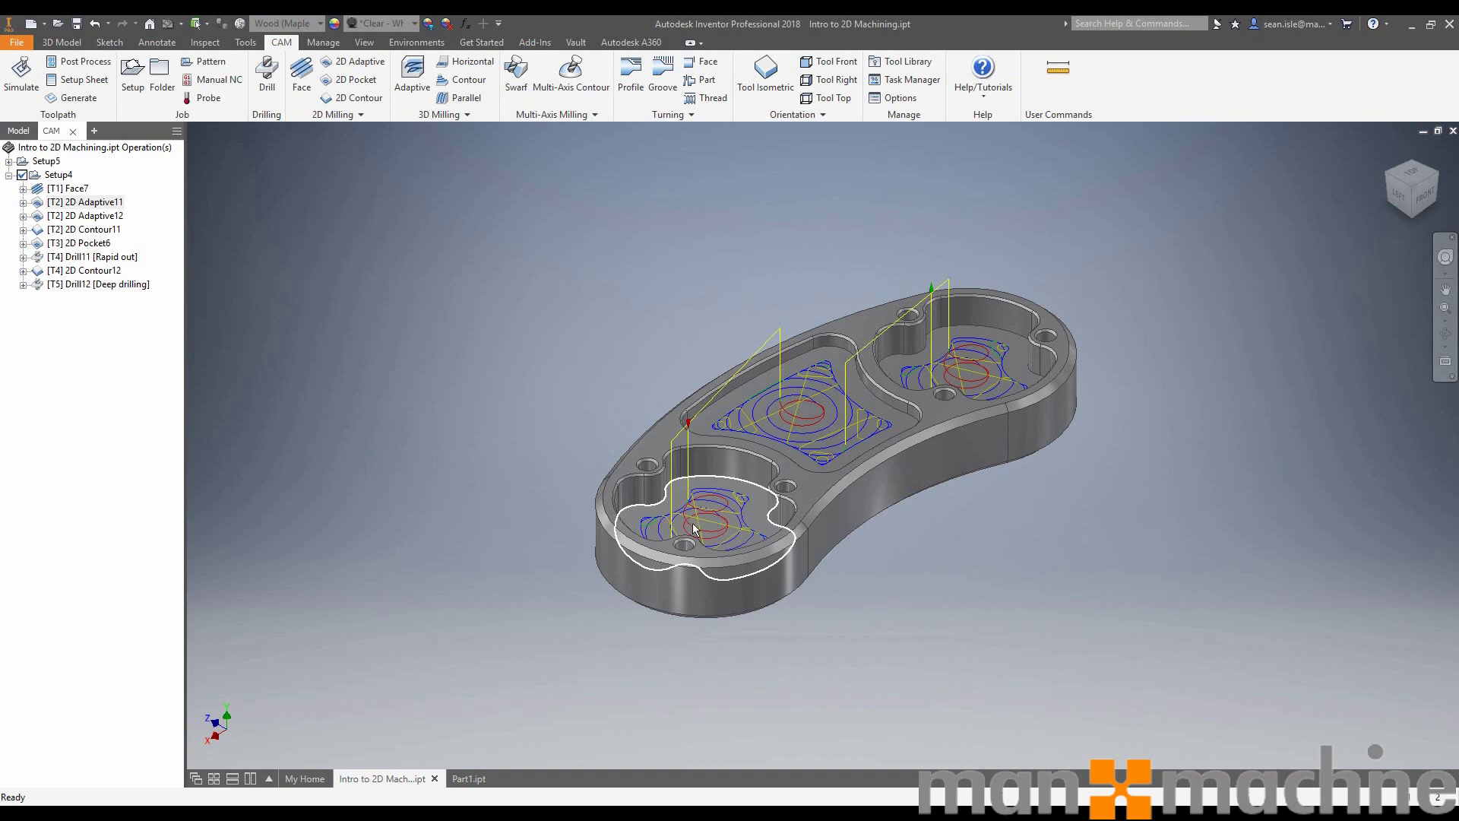
# Check the regenerated Adaptive11 path from front and home views, then show 2D Adaptive12
pyautogui.click(1426, 201)
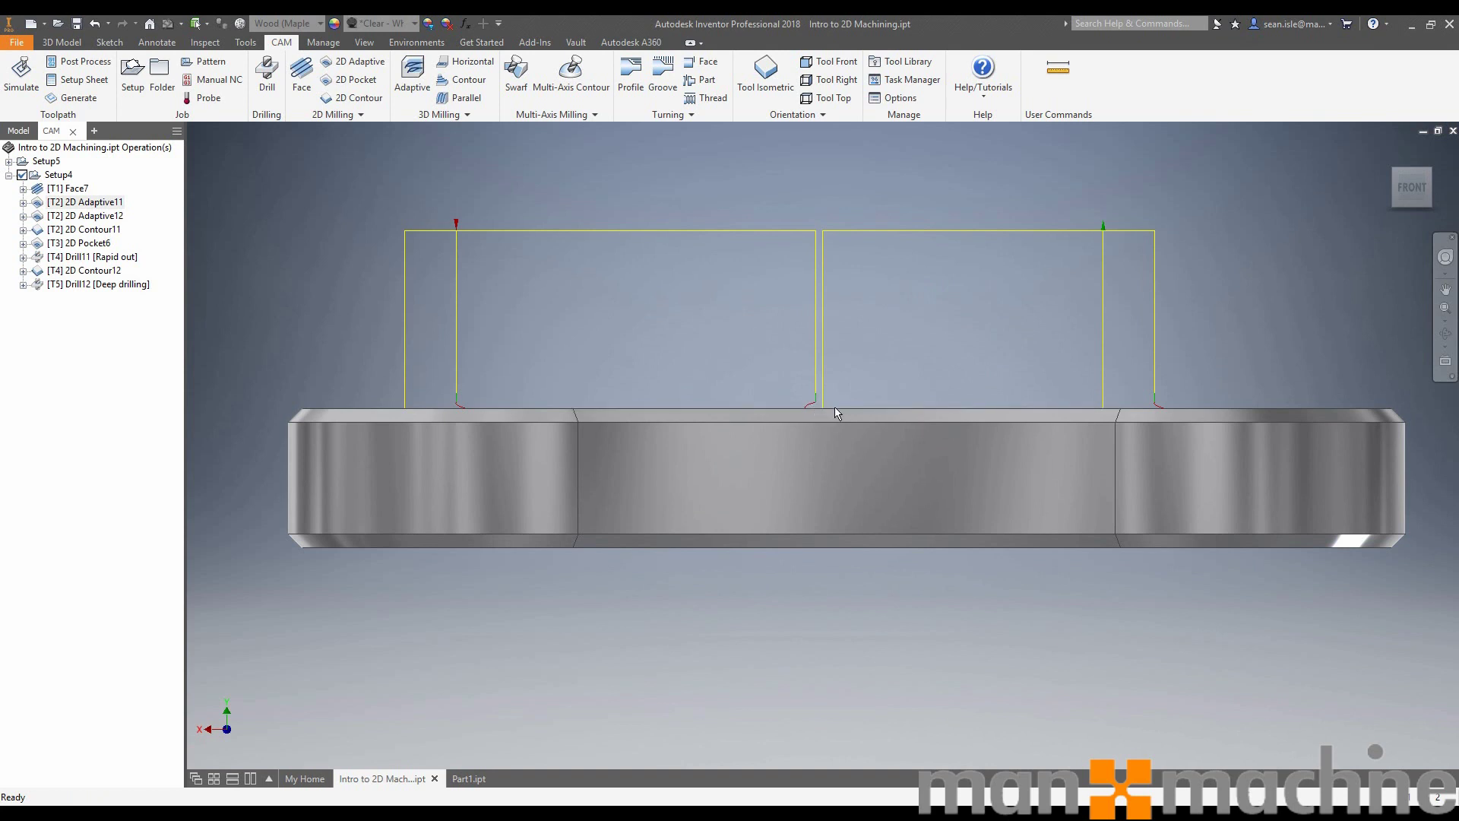
pyautogui.click(1388, 166)
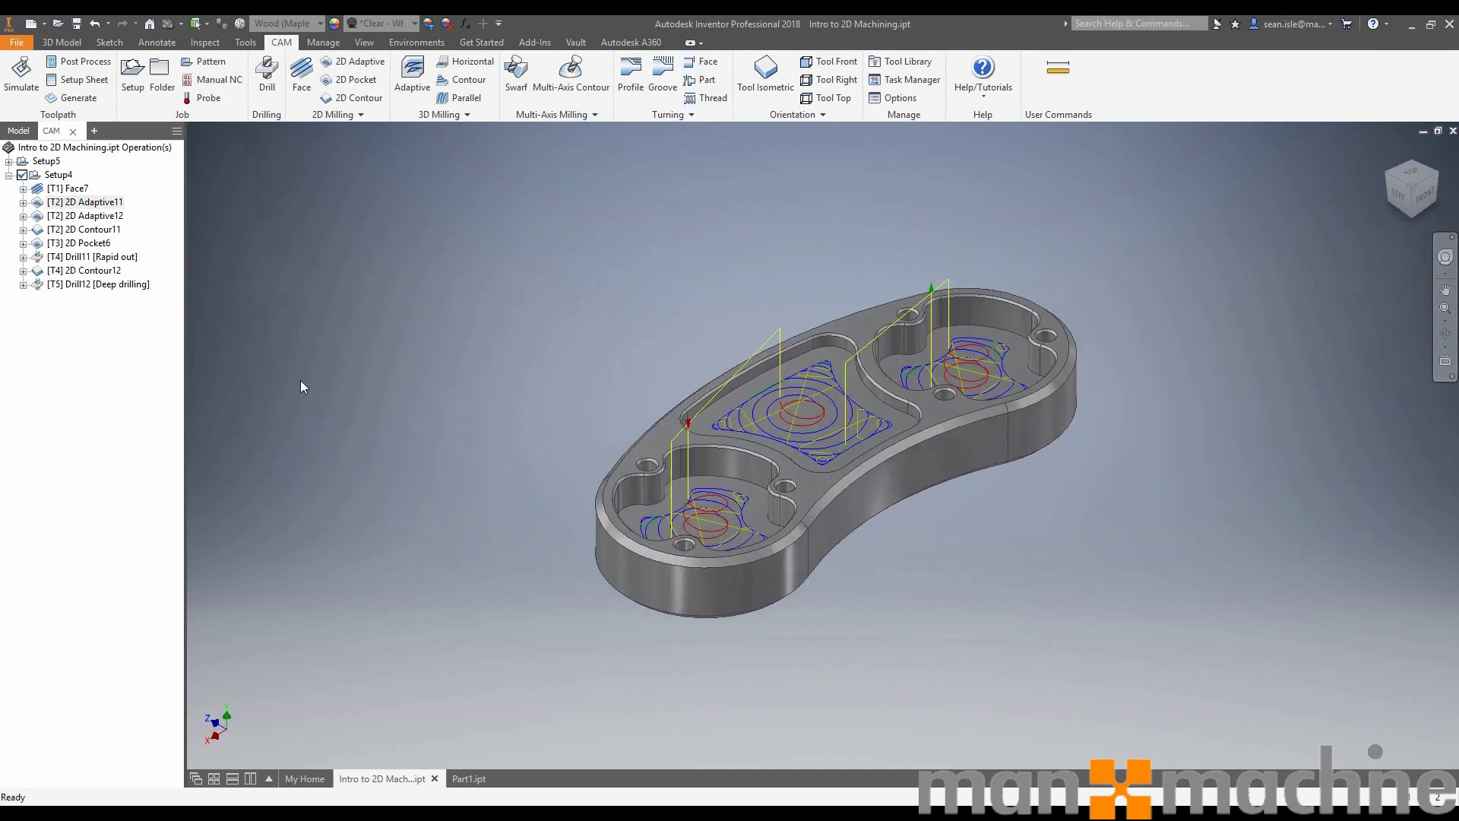
pyautogui.click(86, 216)
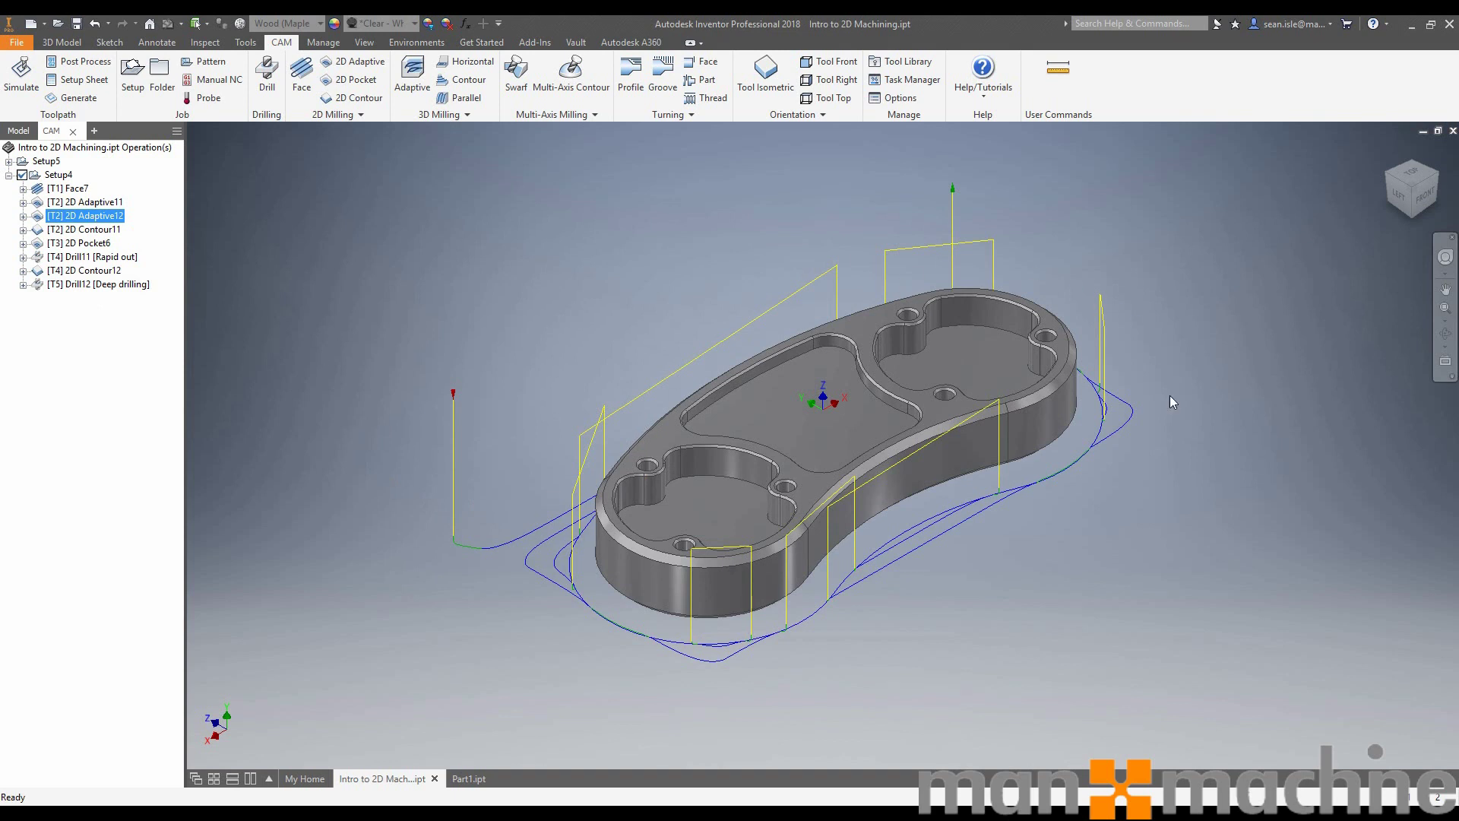
# Set 2D Adaptive12's stay-down level to Most and no-engagement feed to 5000 mm/min
pyautogui.rightClick(96, 218)
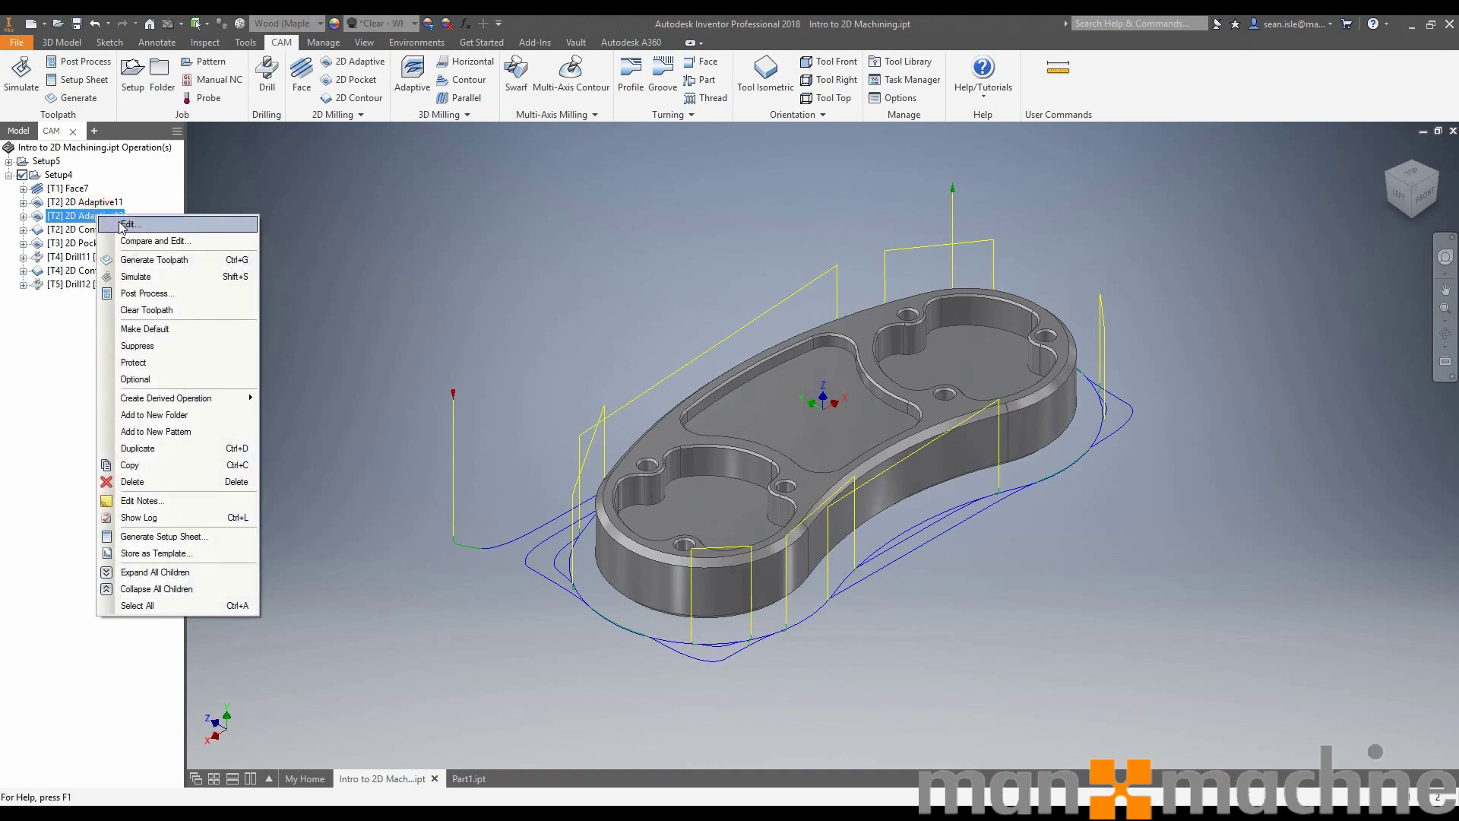
pyautogui.click(137, 227)
pyautogui.click(87, 170)
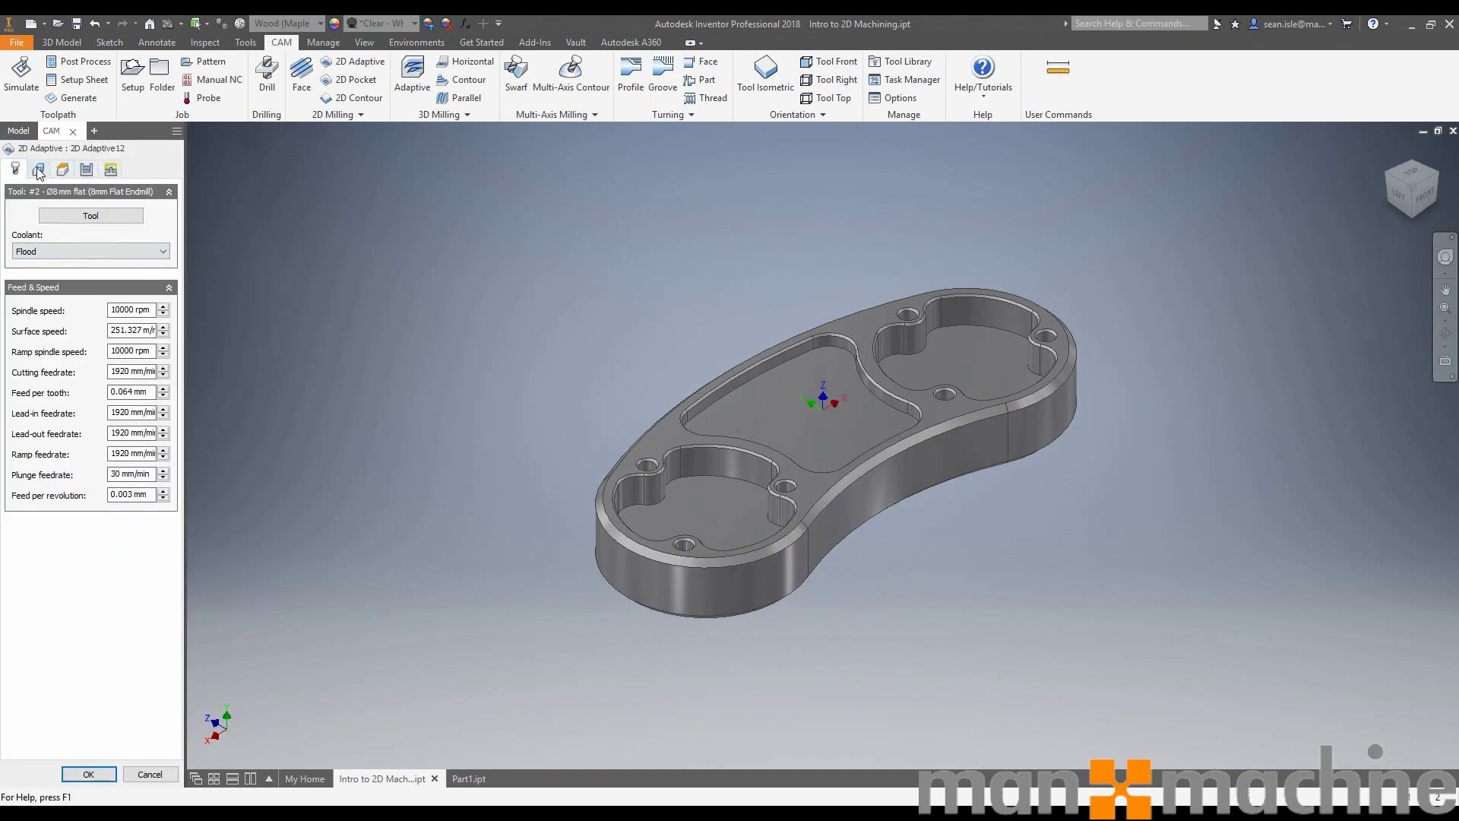
pyautogui.click(111, 171)
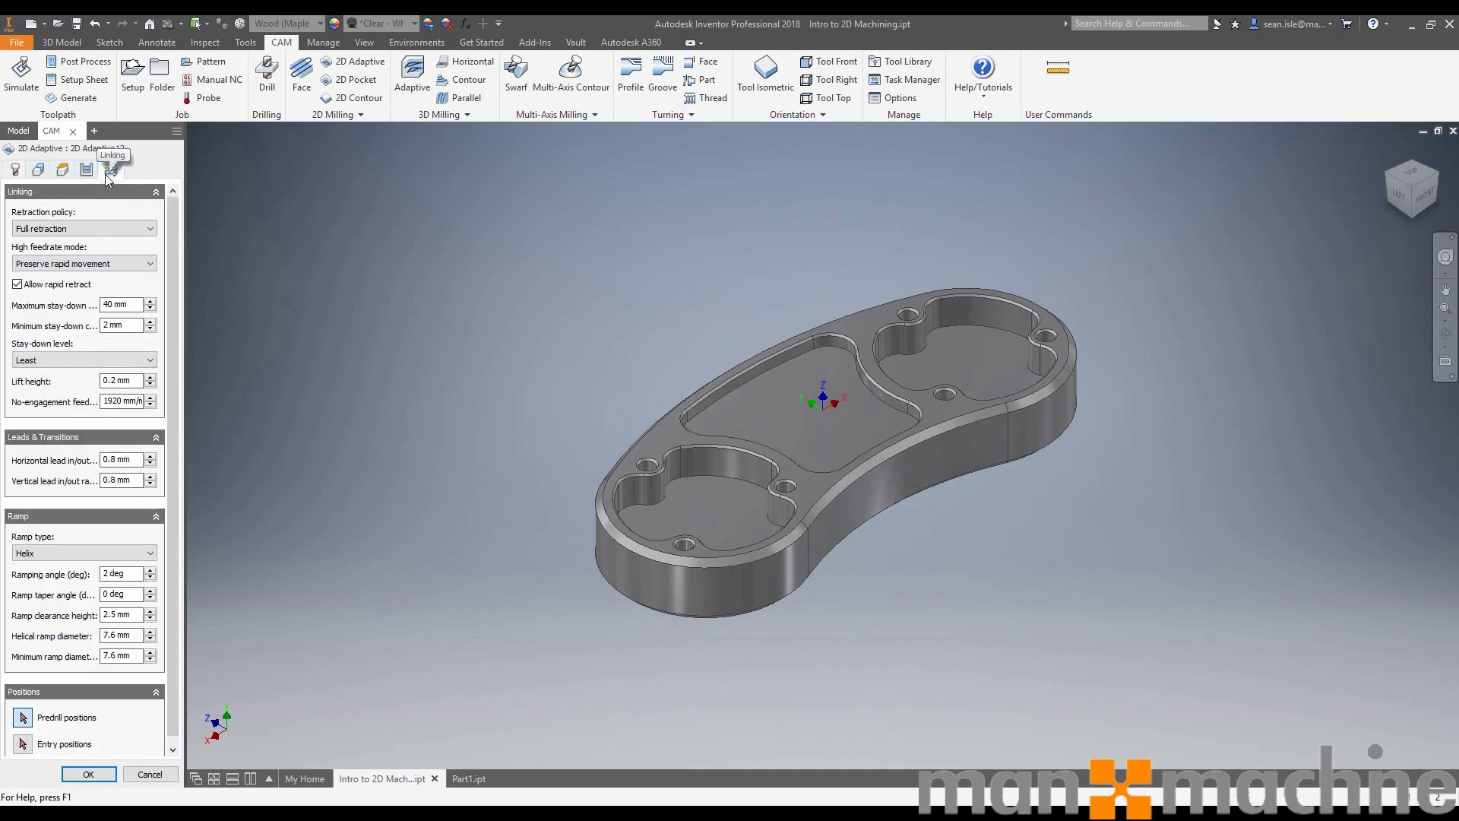
pyautogui.moveTo(171, 269); pyautogui.dragTo(172, 276)
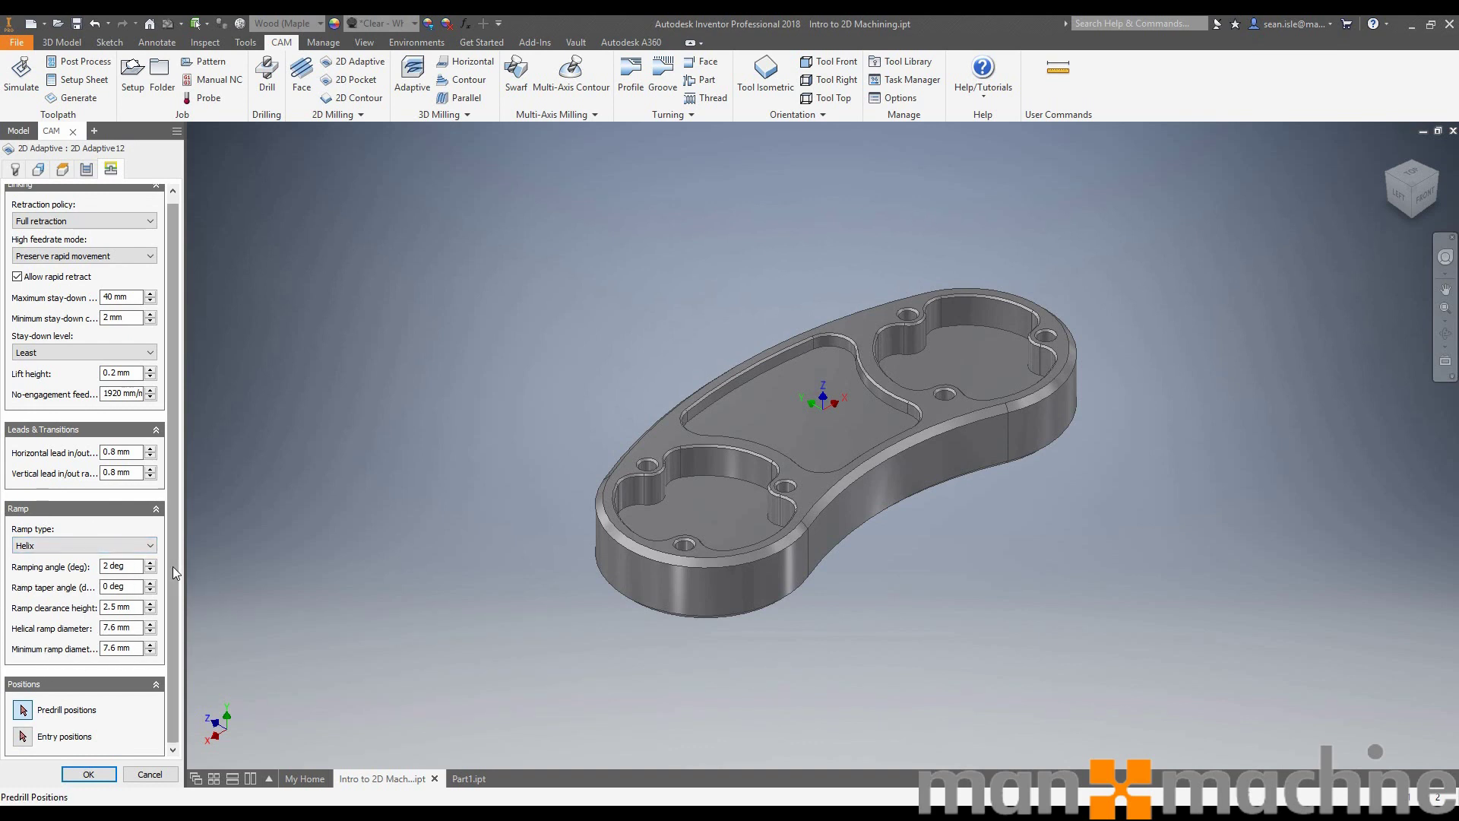
pyautogui.moveTo(172, 566); pyautogui.dragTo(166, 500)
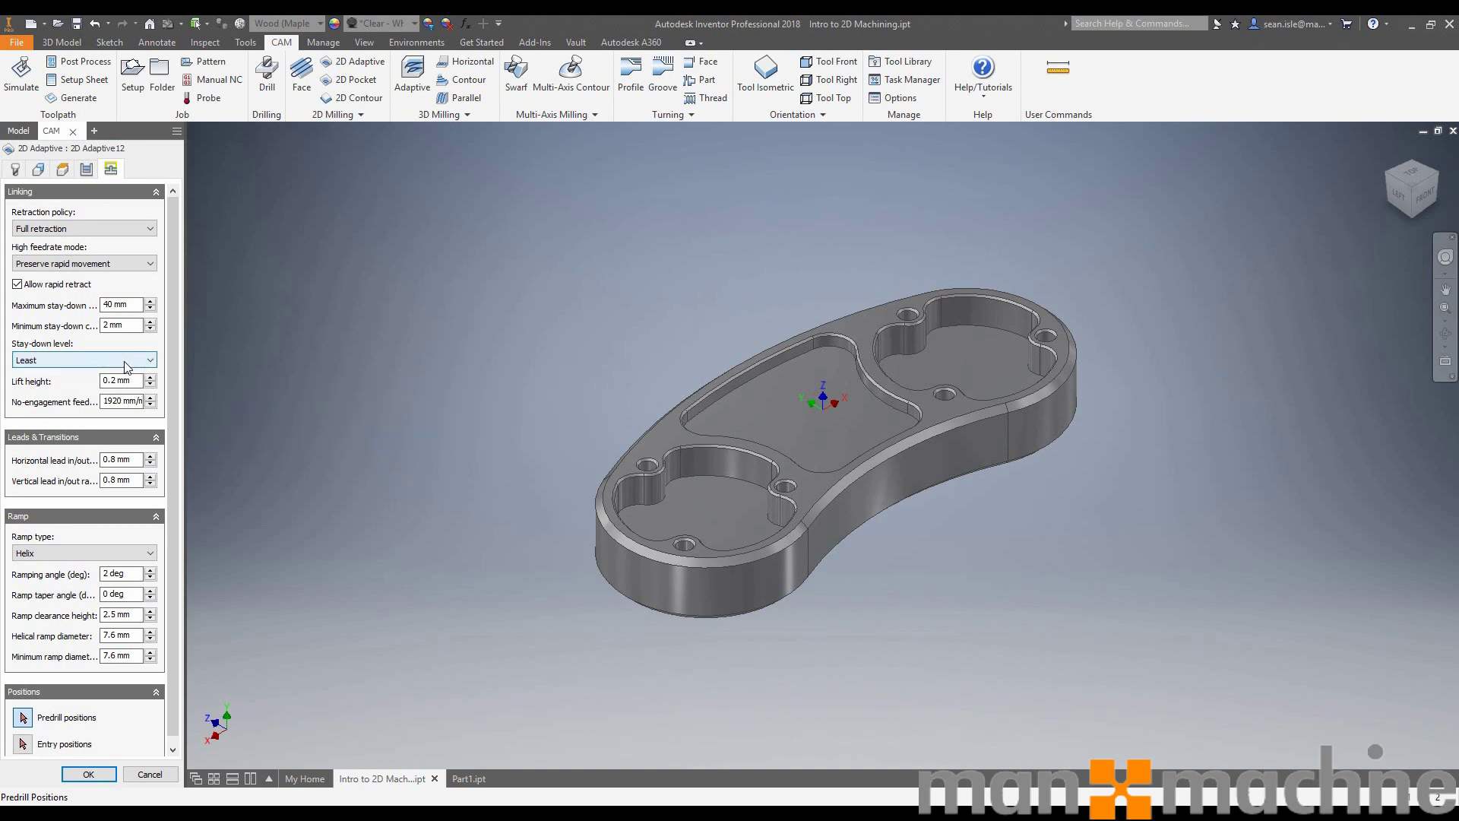
pyautogui.click(125, 362)
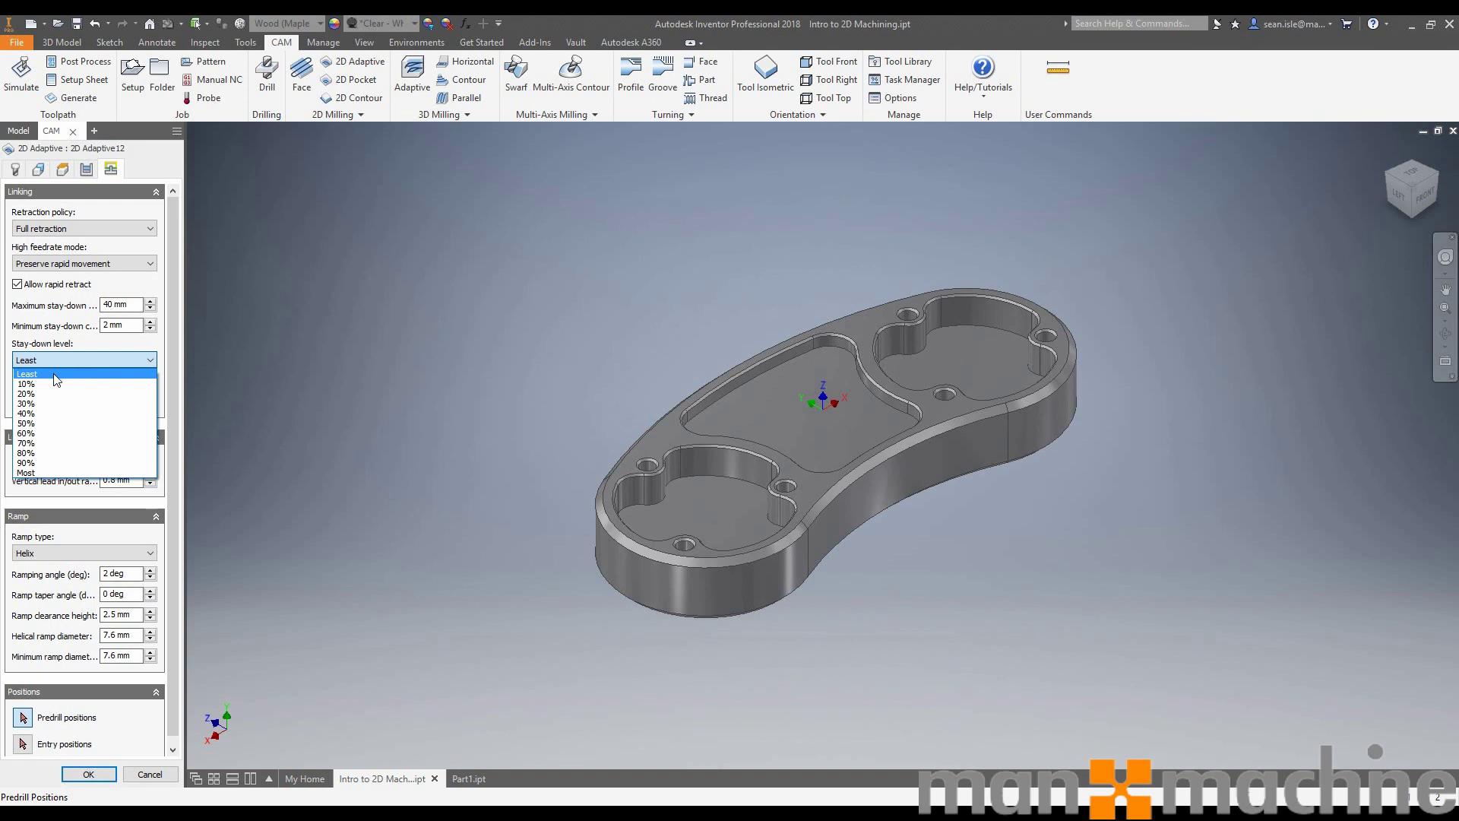
pyautogui.click(33, 472)
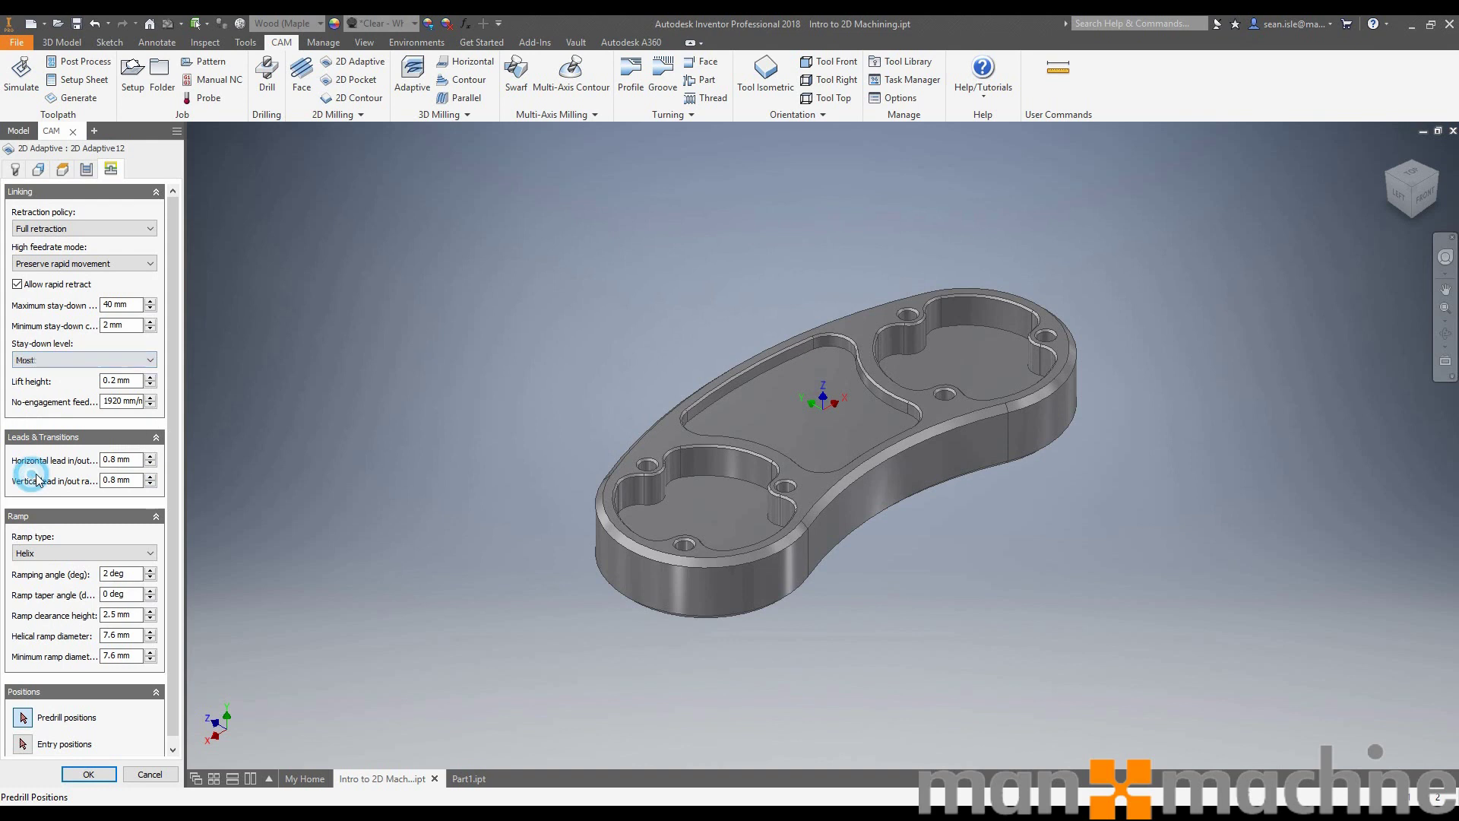
pyautogui.doubleClick(119, 304)
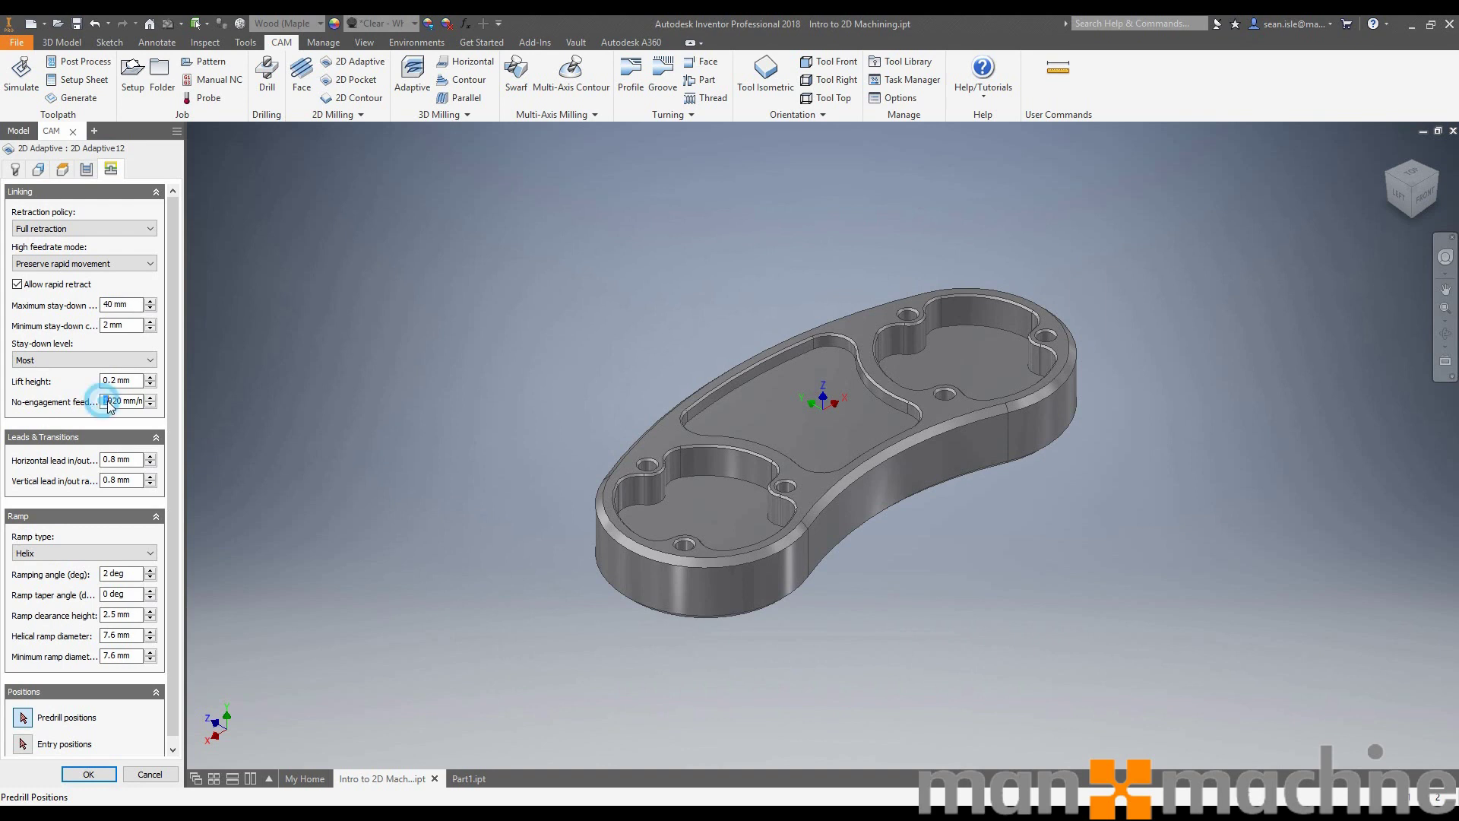
pyautogui.click(105, 402)
pyautogui.moveTo(102, 401); pyautogui.dragTo(148, 402)
pyautogui.write('5000')
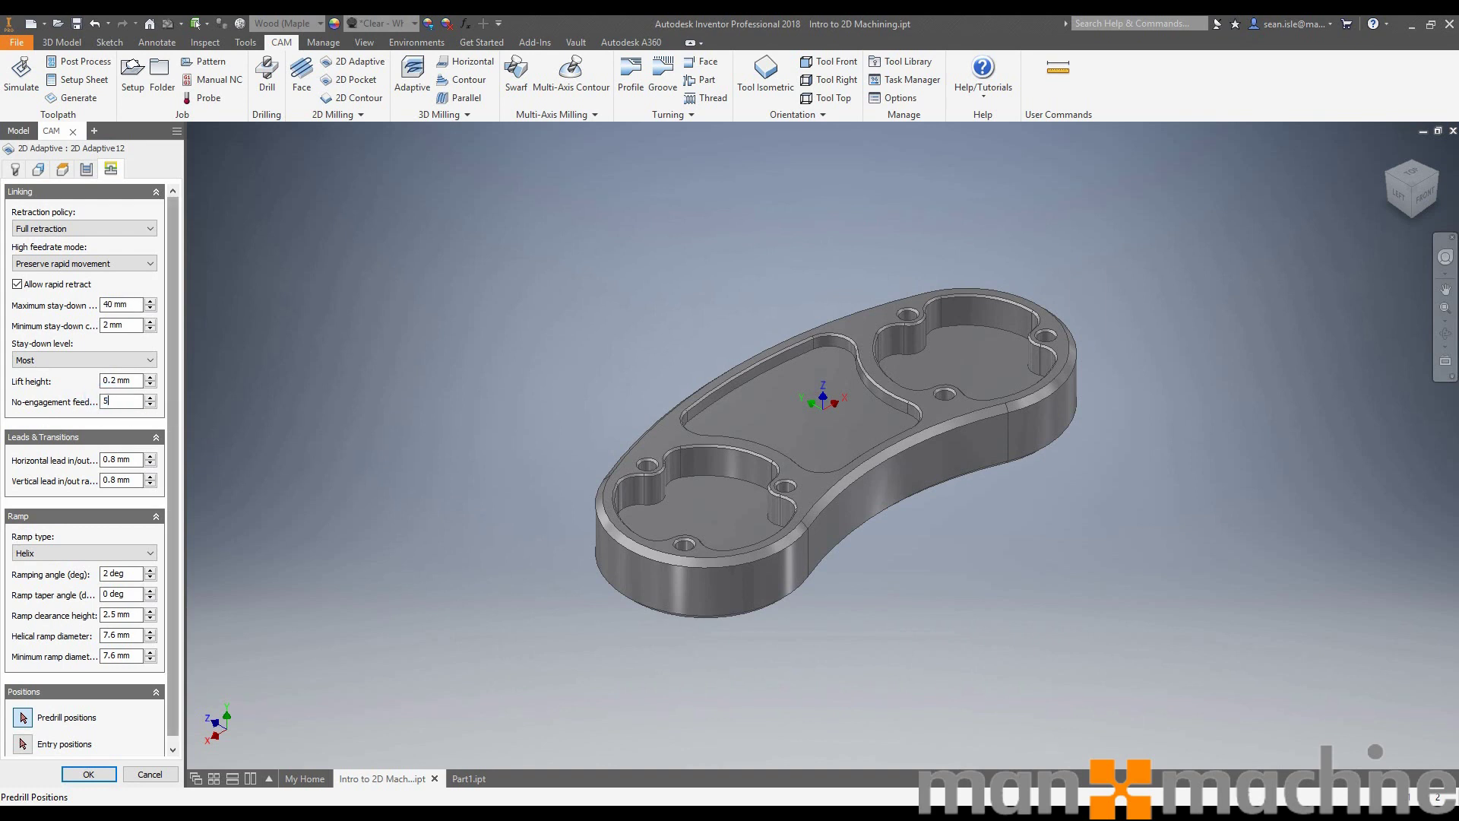
pyautogui.press('Return')
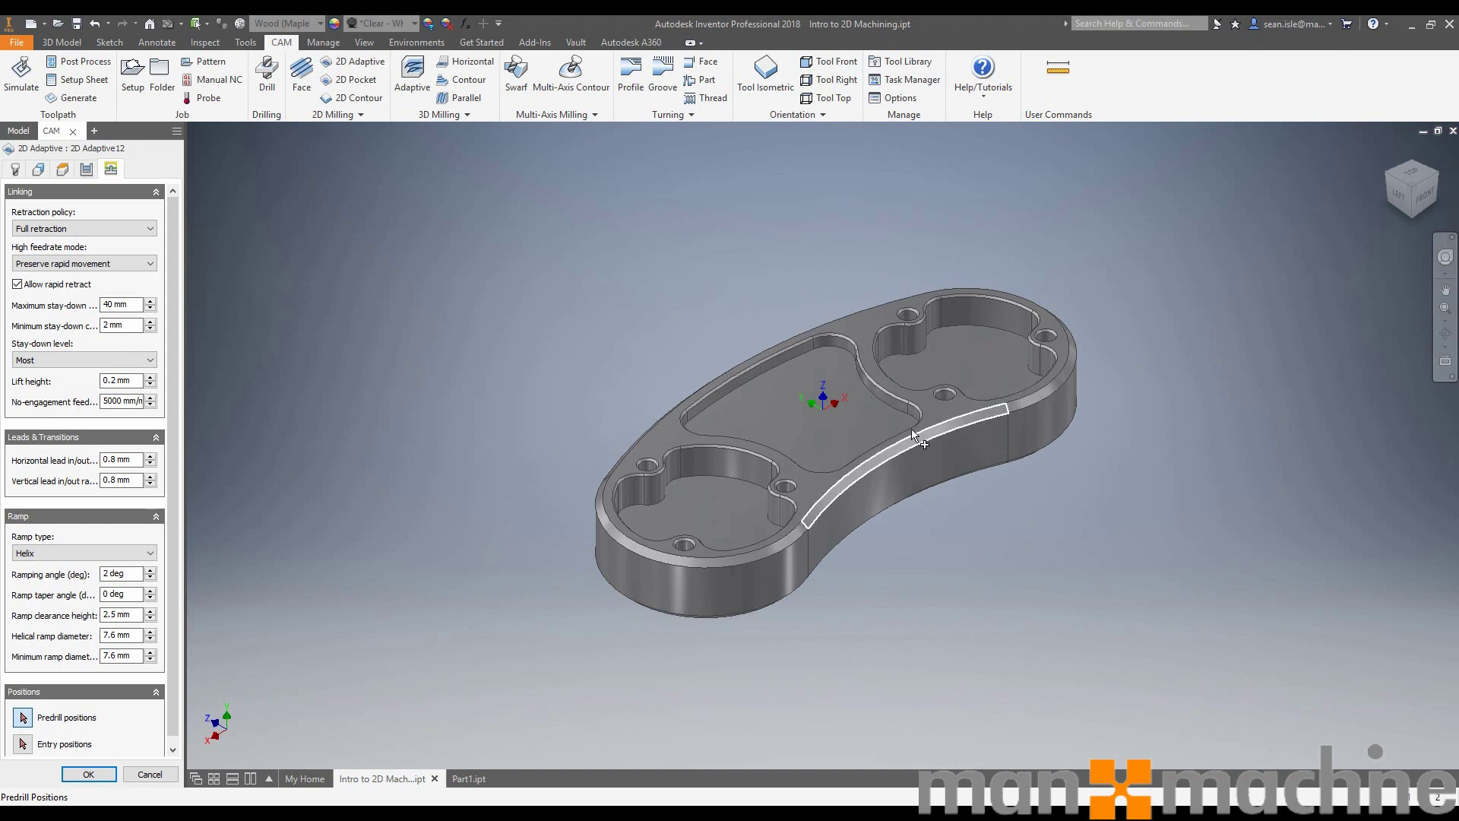
# Set the axial stock to leave to 0 and regenerate the operation
pyautogui.click(88, 169)
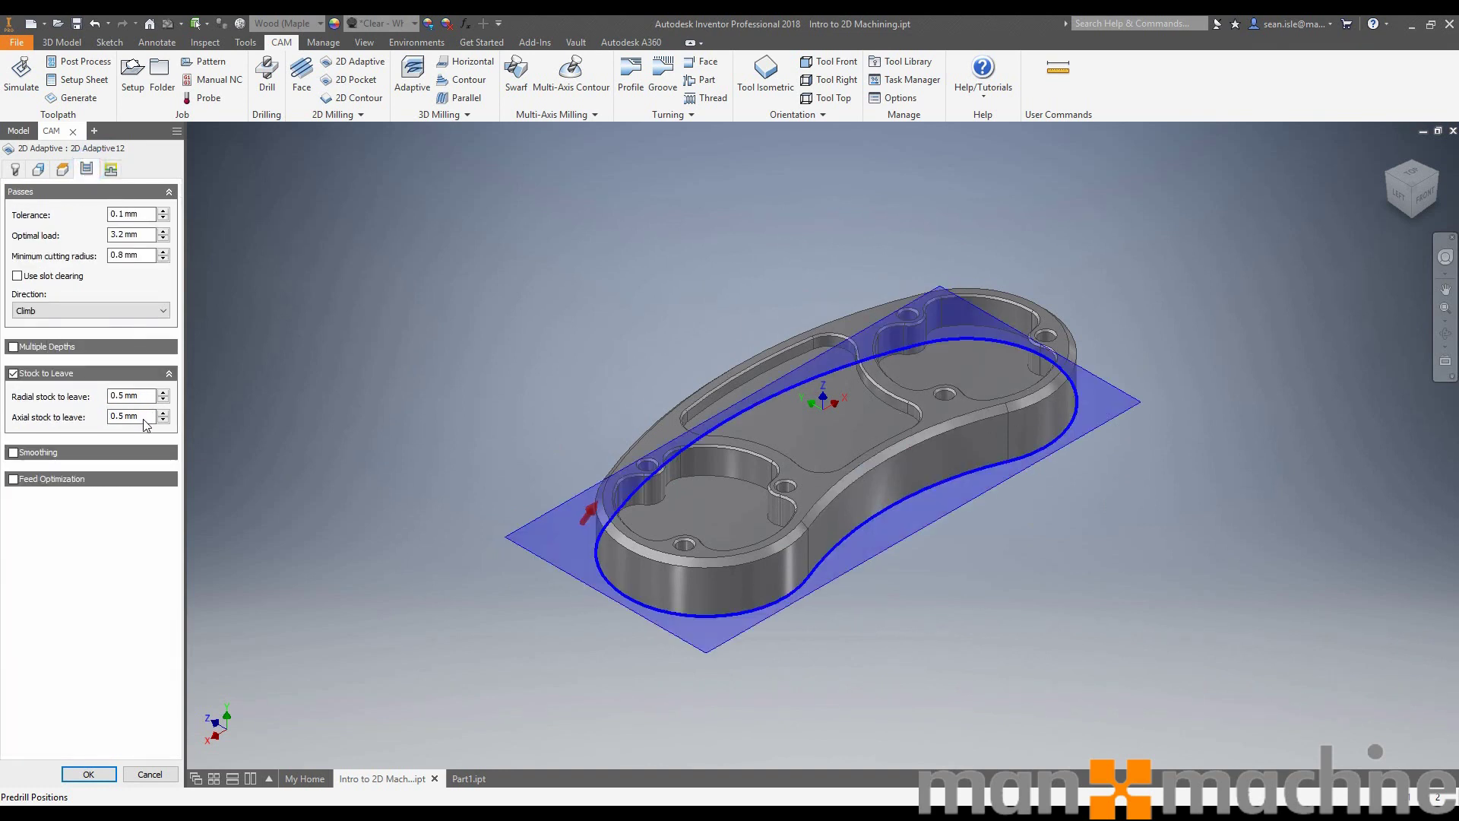
pyautogui.moveTo(145, 417); pyautogui.dragTo(104, 417)
pyautogui.write('0')
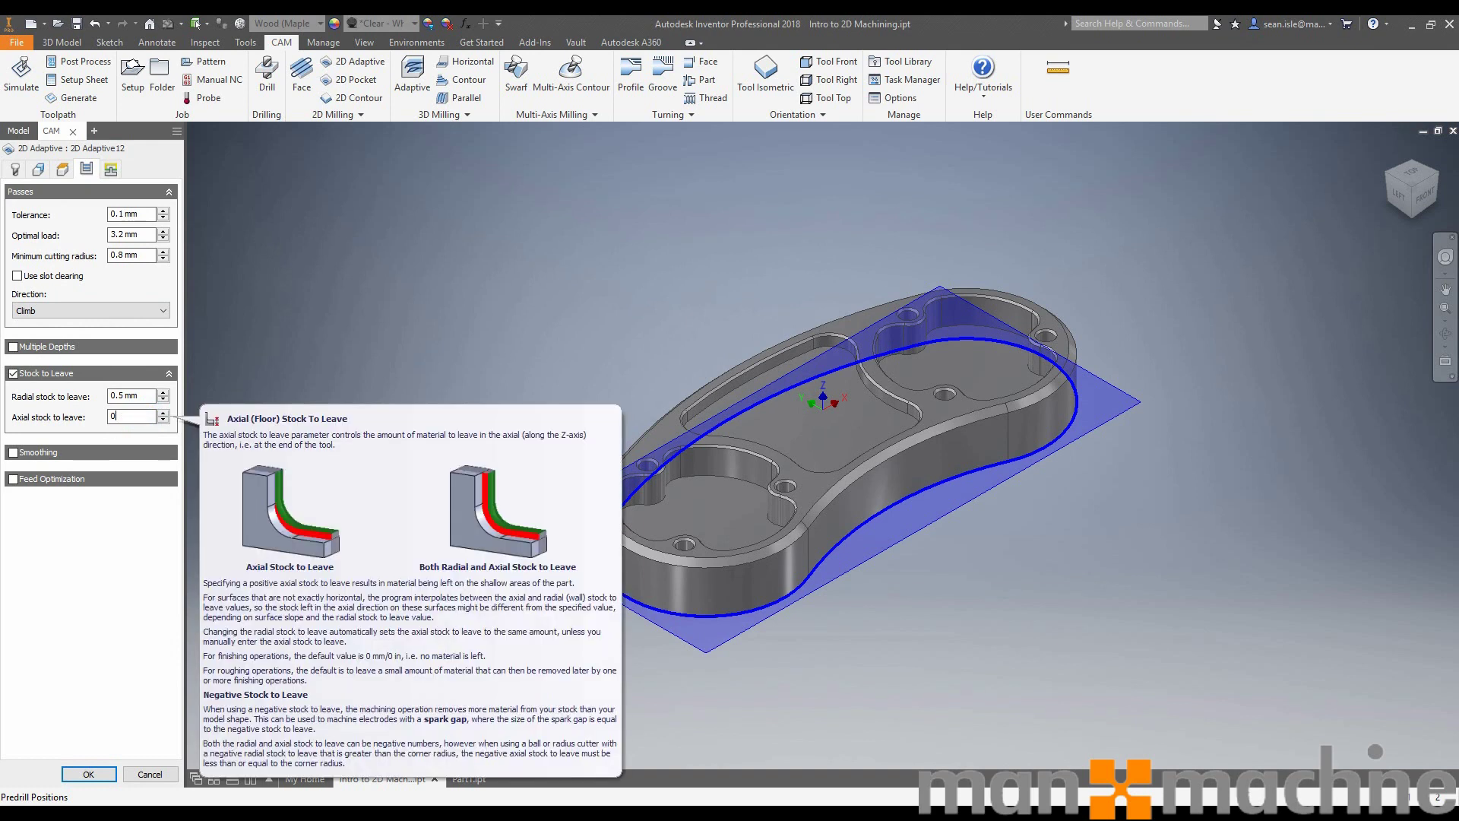
pyautogui.click(88, 775)
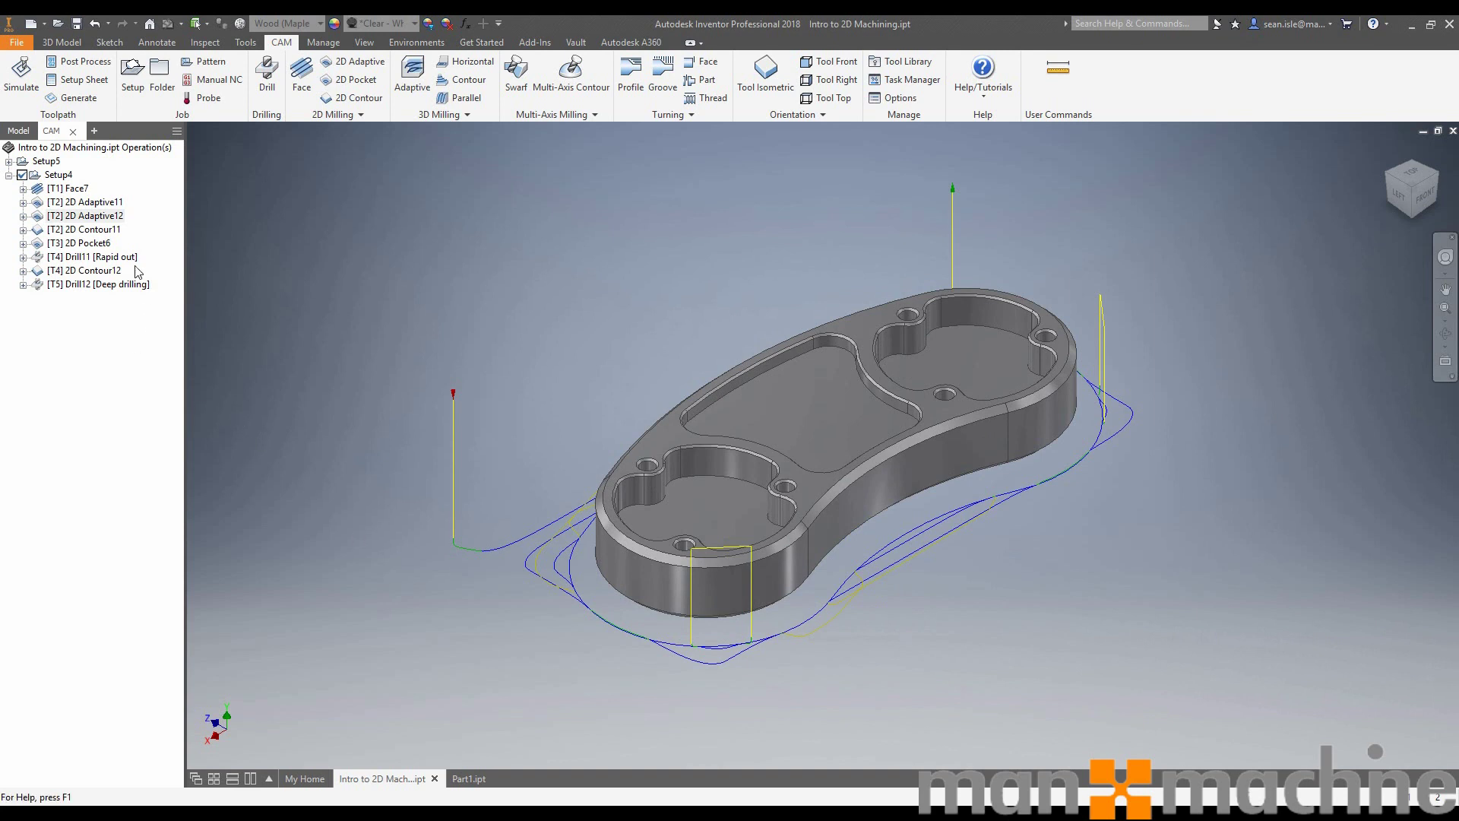
# Display the 2D Contour11 and 2D Pocket6 toolpaths, then edit 2D Pocket6
pyautogui.click(114, 230)
pyautogui.click(80, 243)
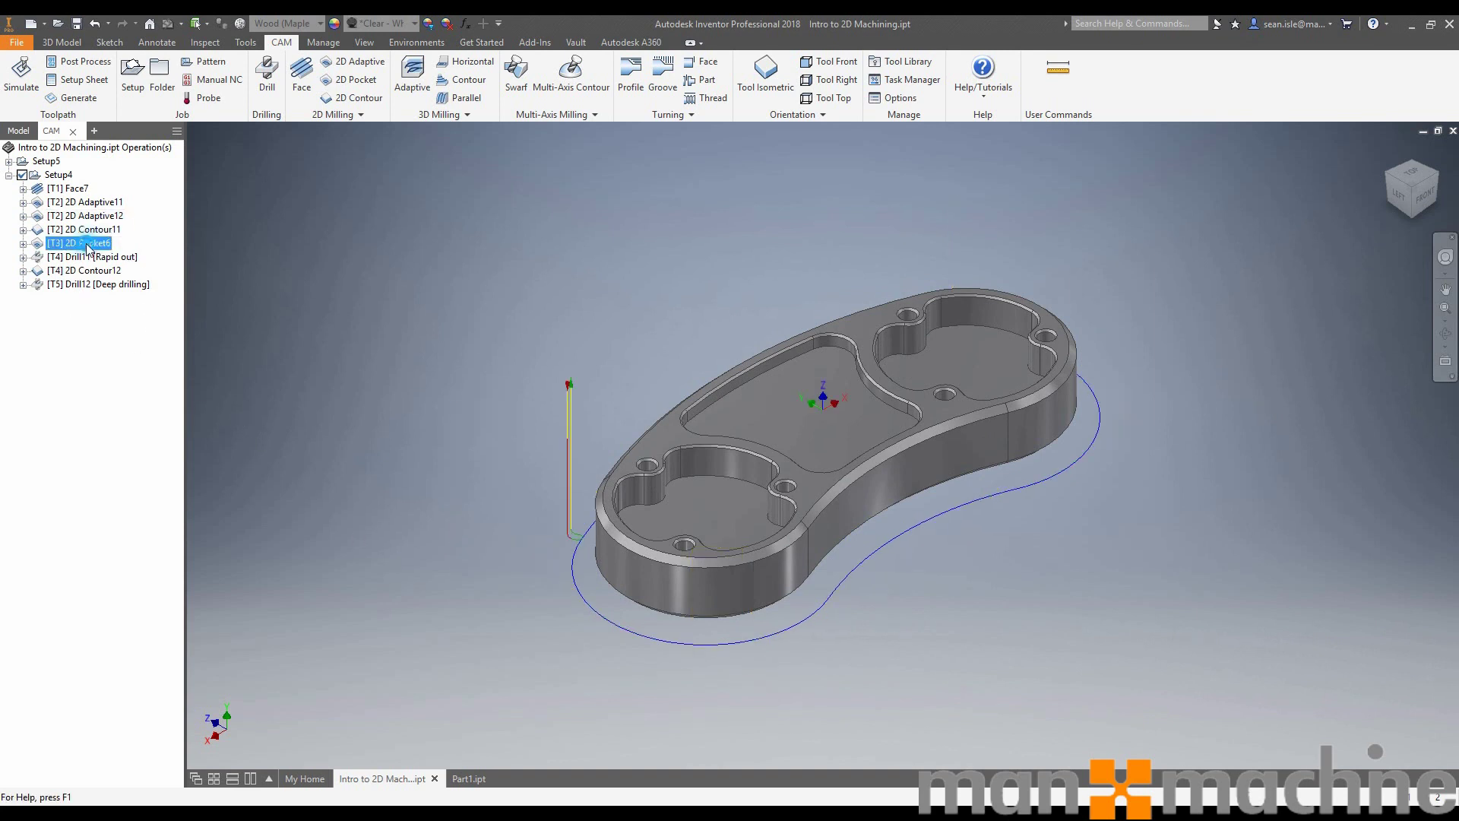
pyautogui.scroll(-4, 891, 408)
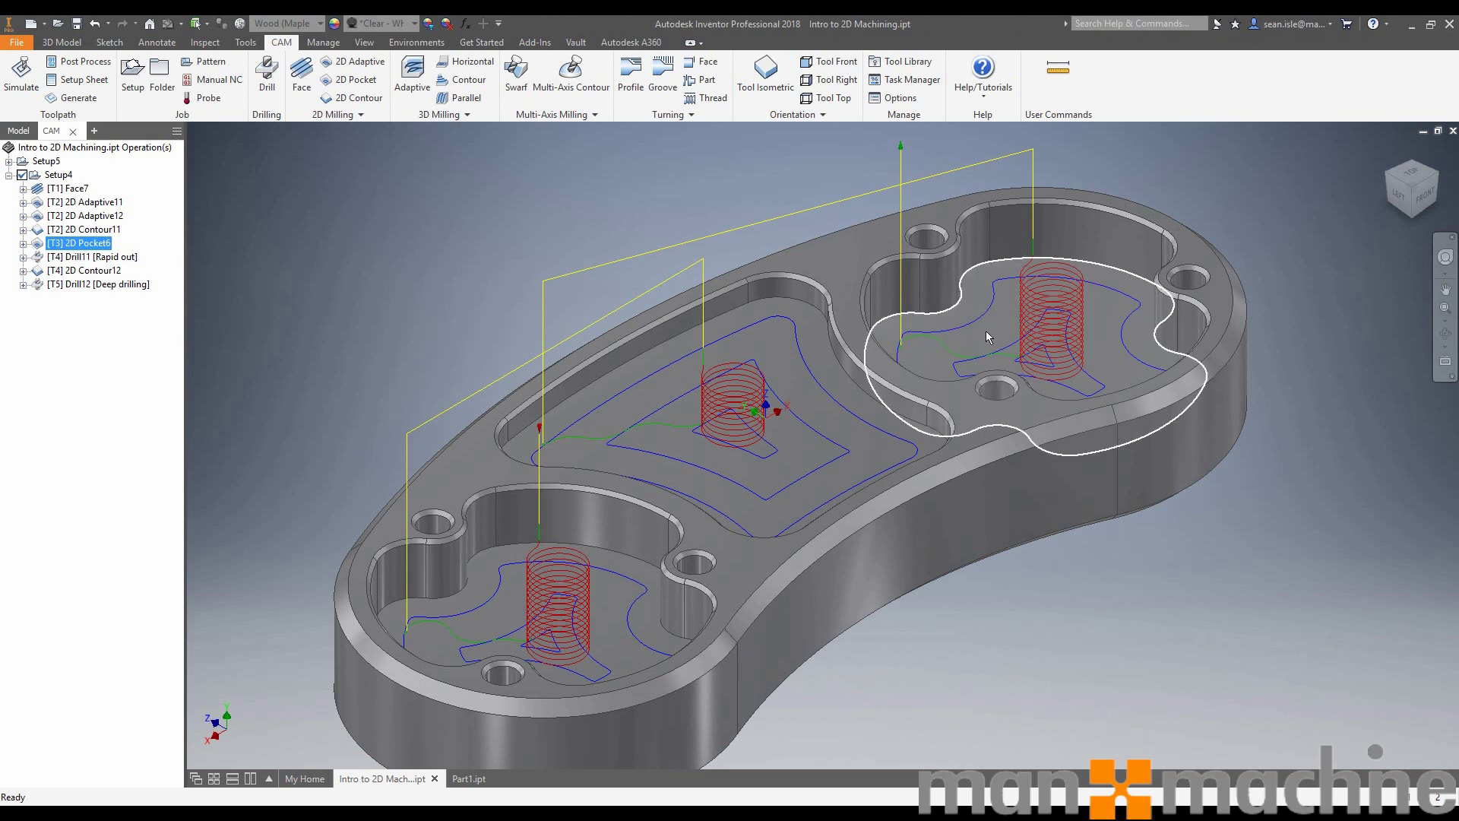
pyautogui.rightClick(91, 243)
pyautogui.click(119, 257)
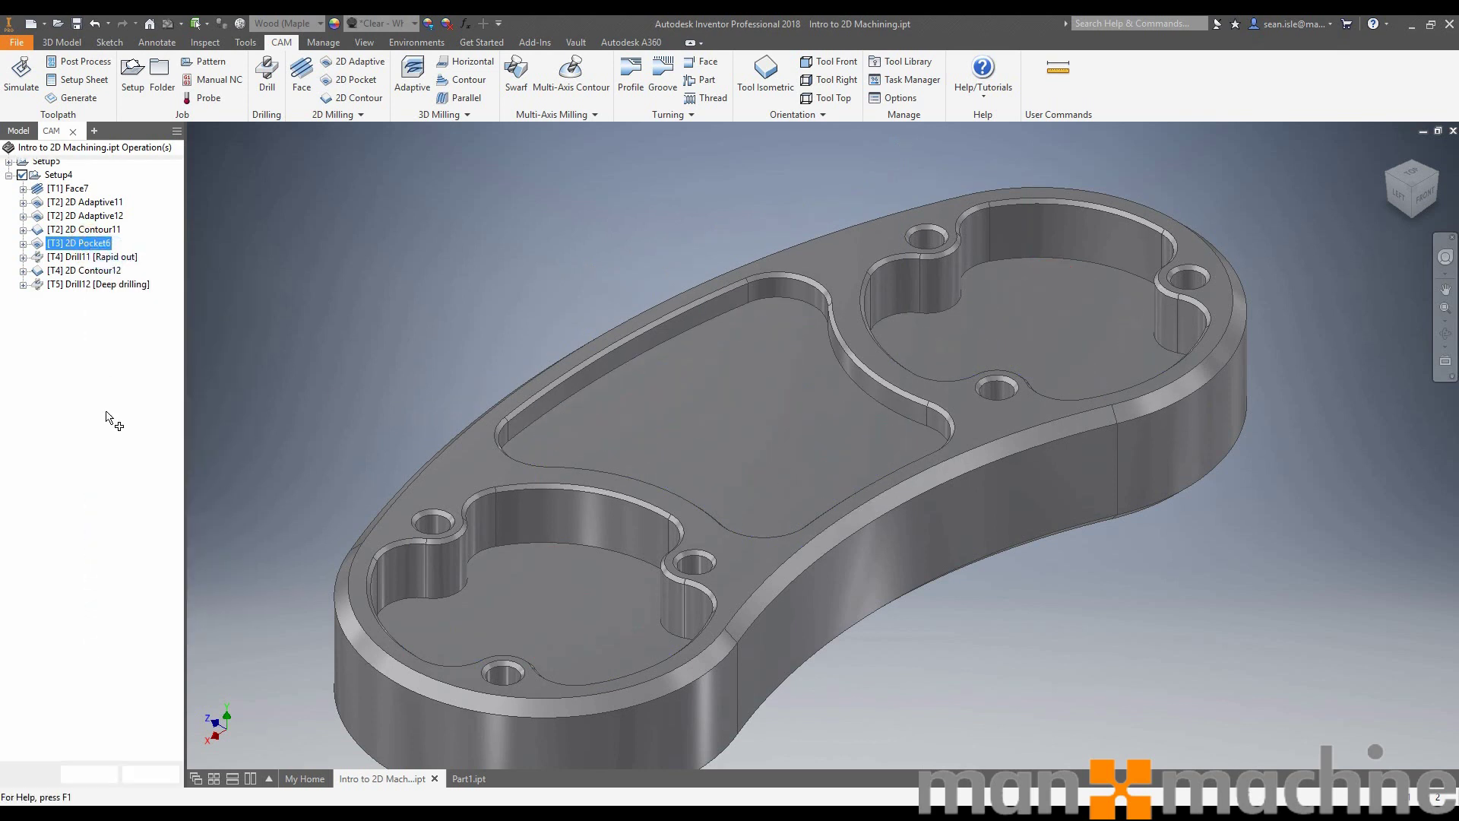
# Set the 2D Pocket6 finishing stepover to 0.2 mm
pyautogui.click(86, 169)
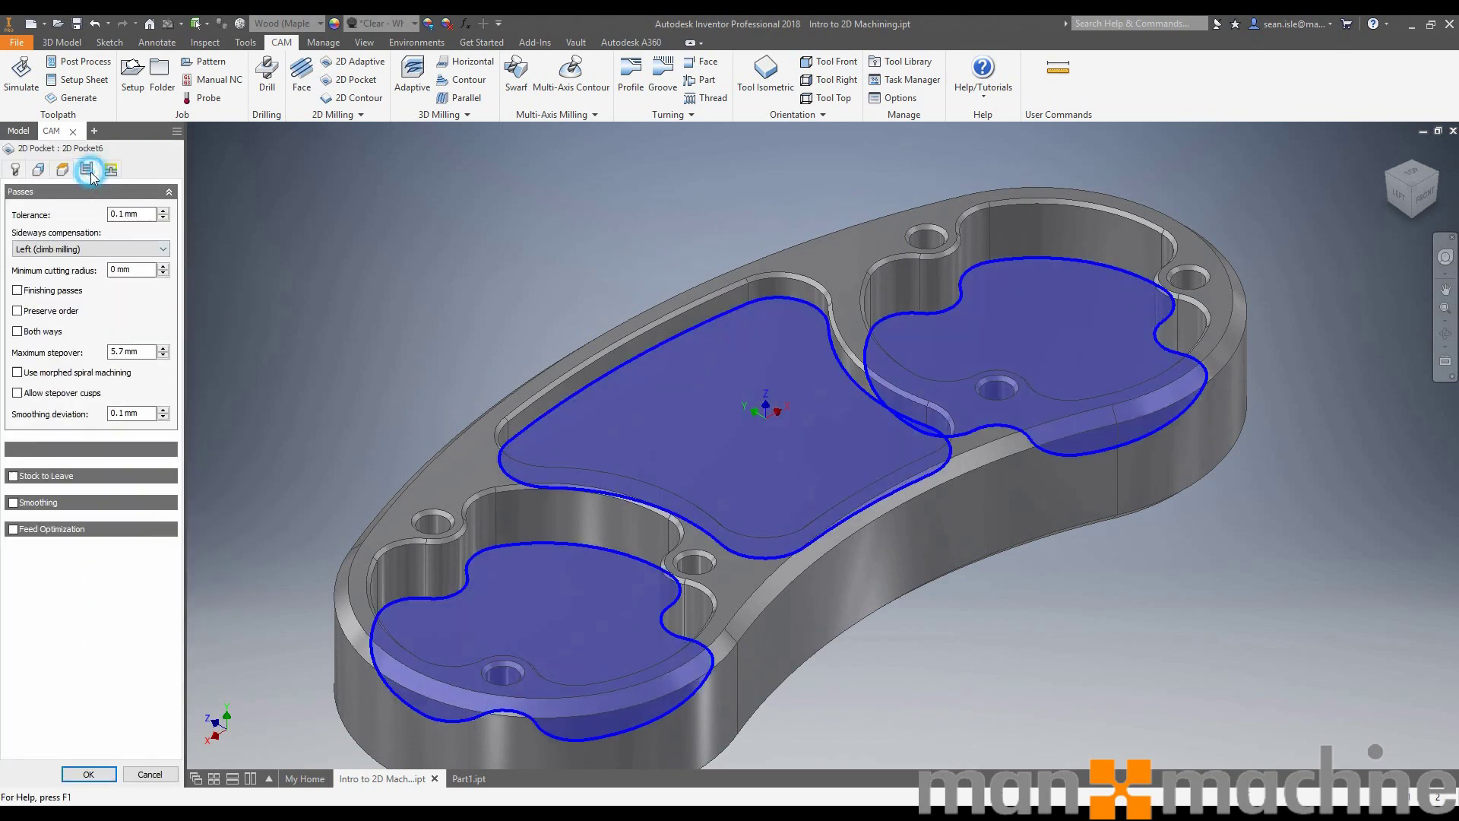
pyautogui.click(16, 325)
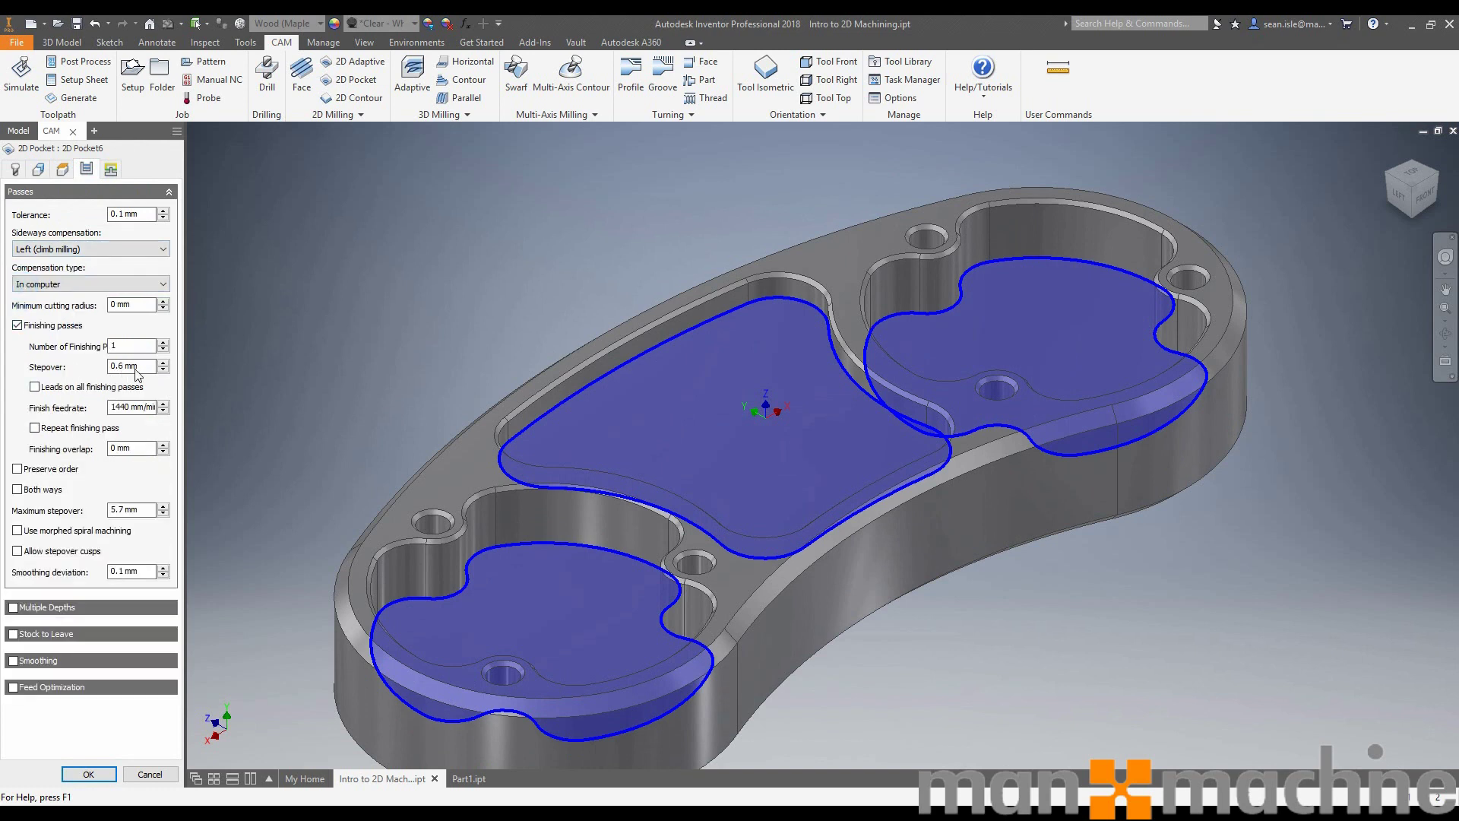
pyautogui.doubleClick(134, 366)
pyautogui.write('0.2')
pyautogui.press('Tab')
pyautogui.write('800')
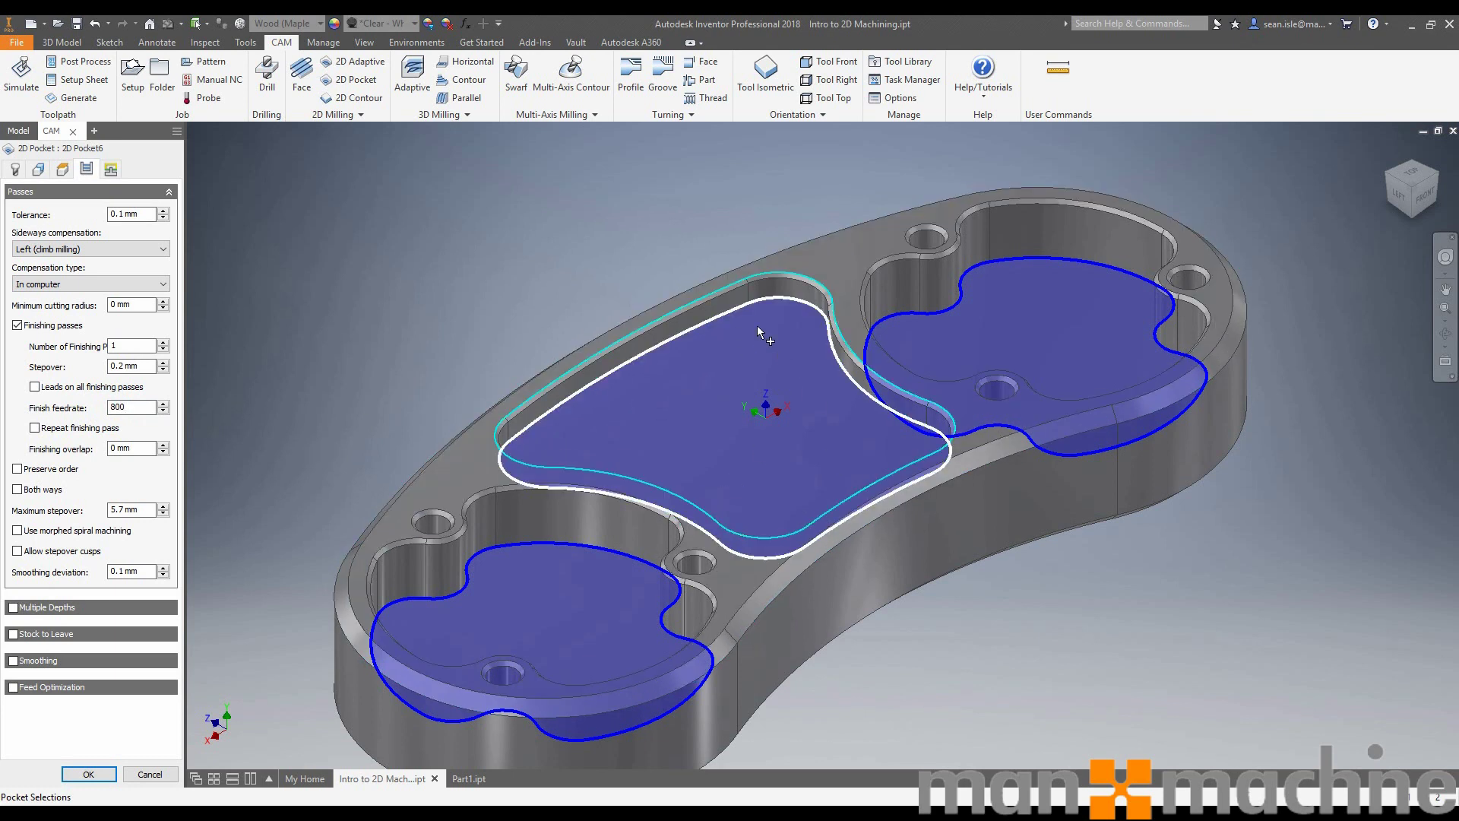
# Change the ramp type from Helix to plunge and regenerate the pocket toolpath
pyautogui.click(113, 169)
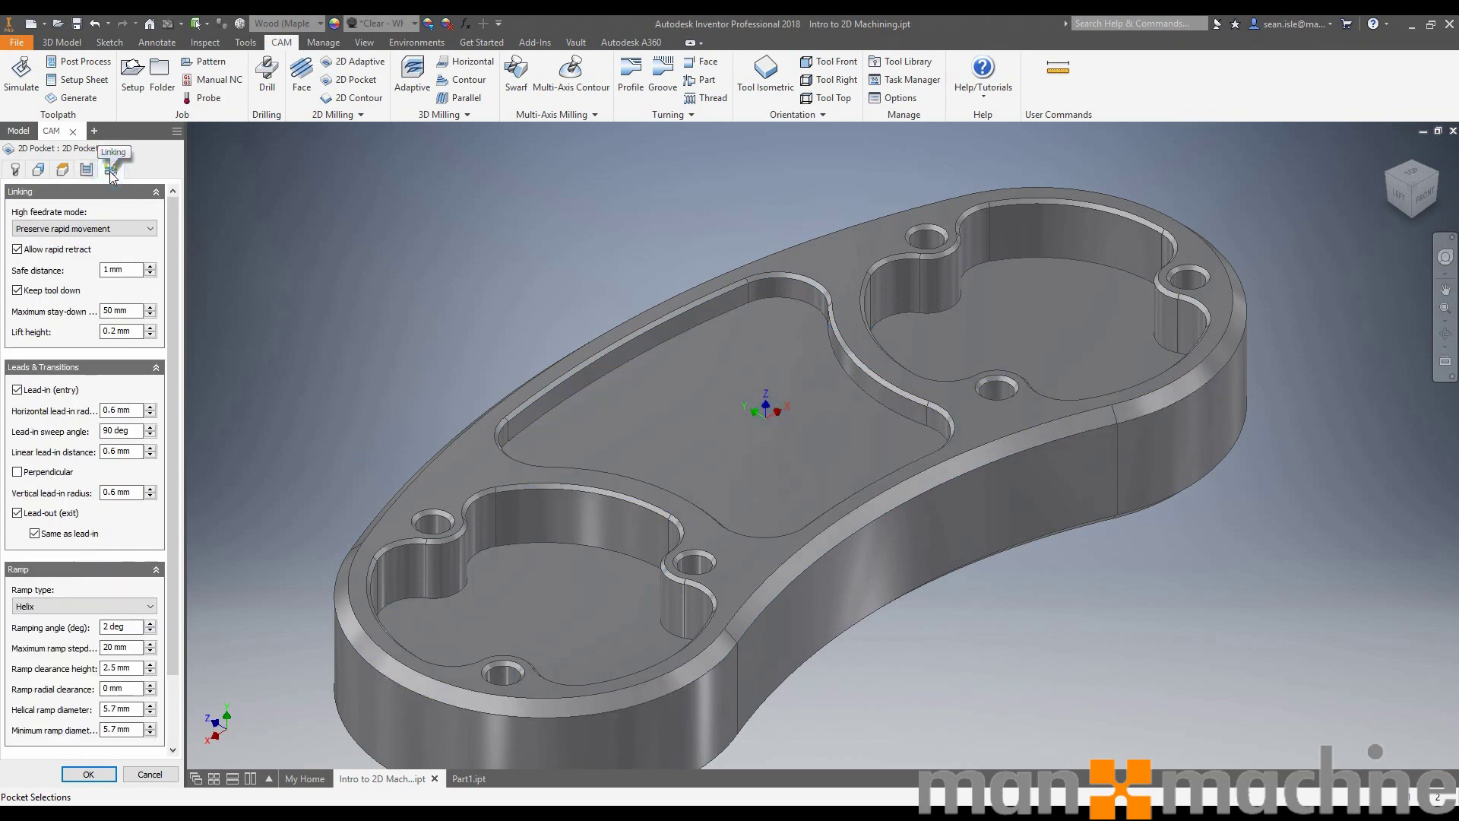
pyautogui.click(83, 605)
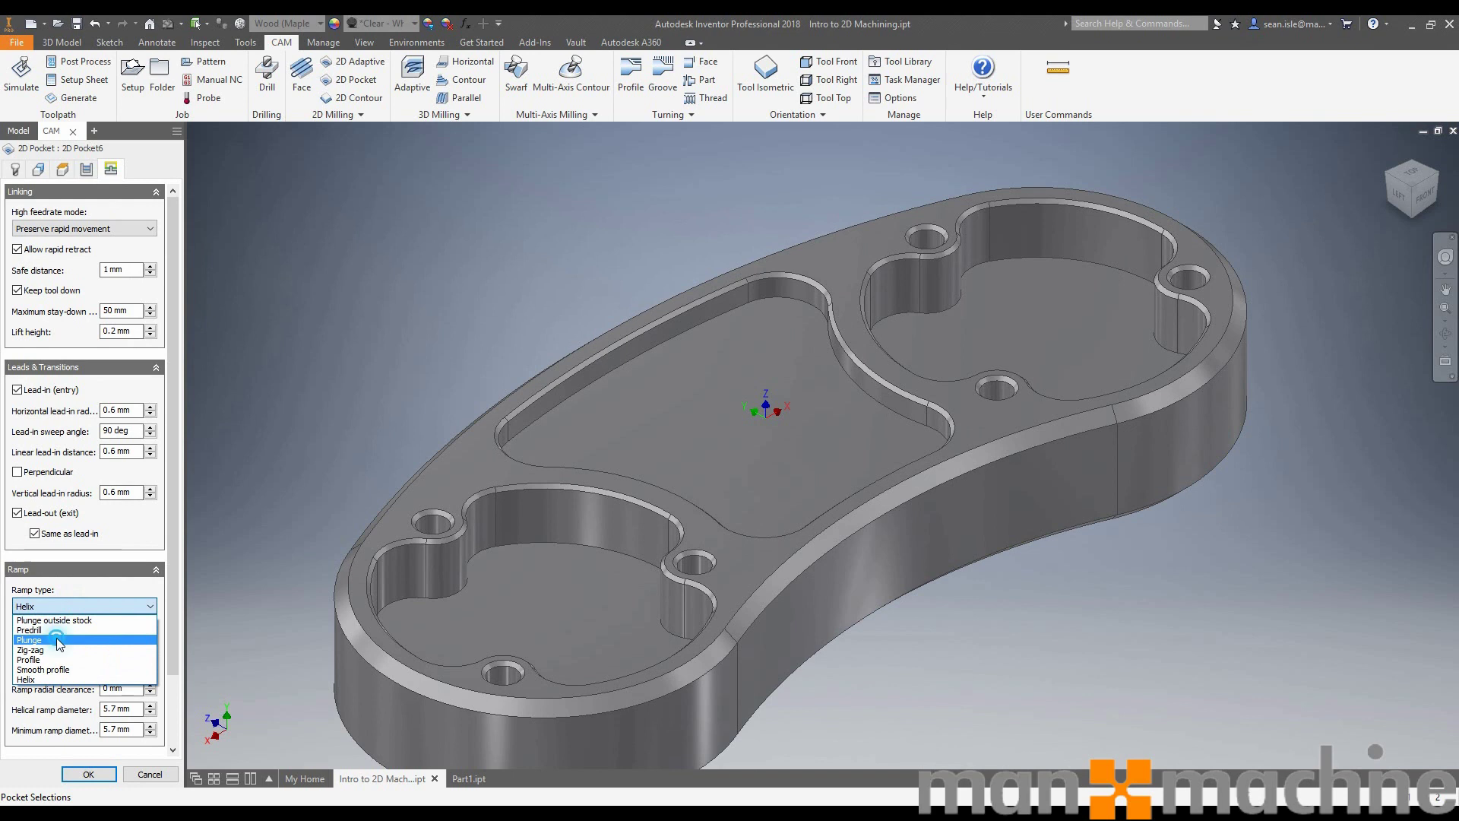
pyautogui.click(56, 634)
pyautogui.click(88, 774)
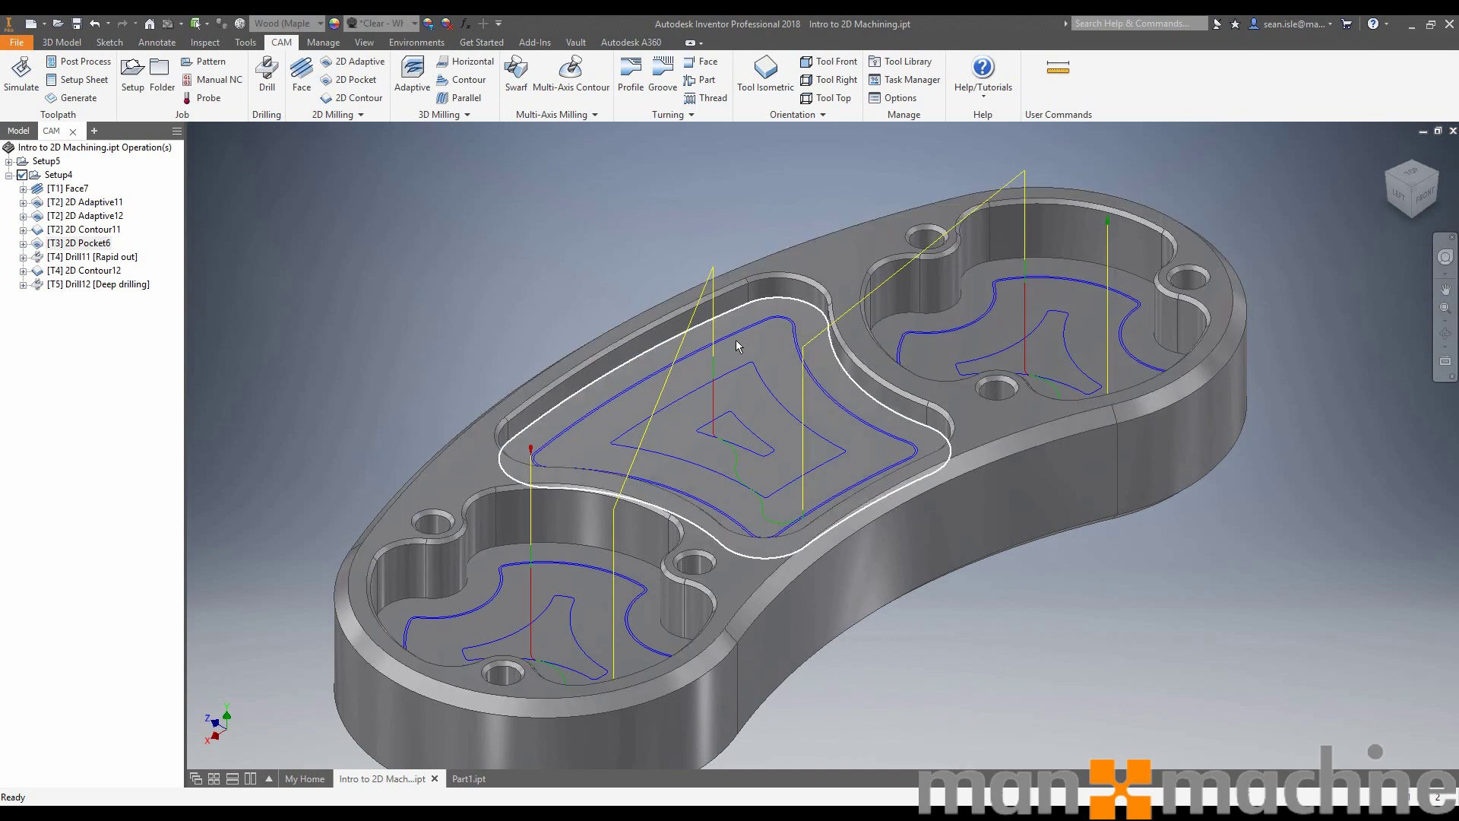
# Display the Drill11, 2D Contour12 and Drill12 toolpaths and view the part from the front
pyautogui.click(91, 257)
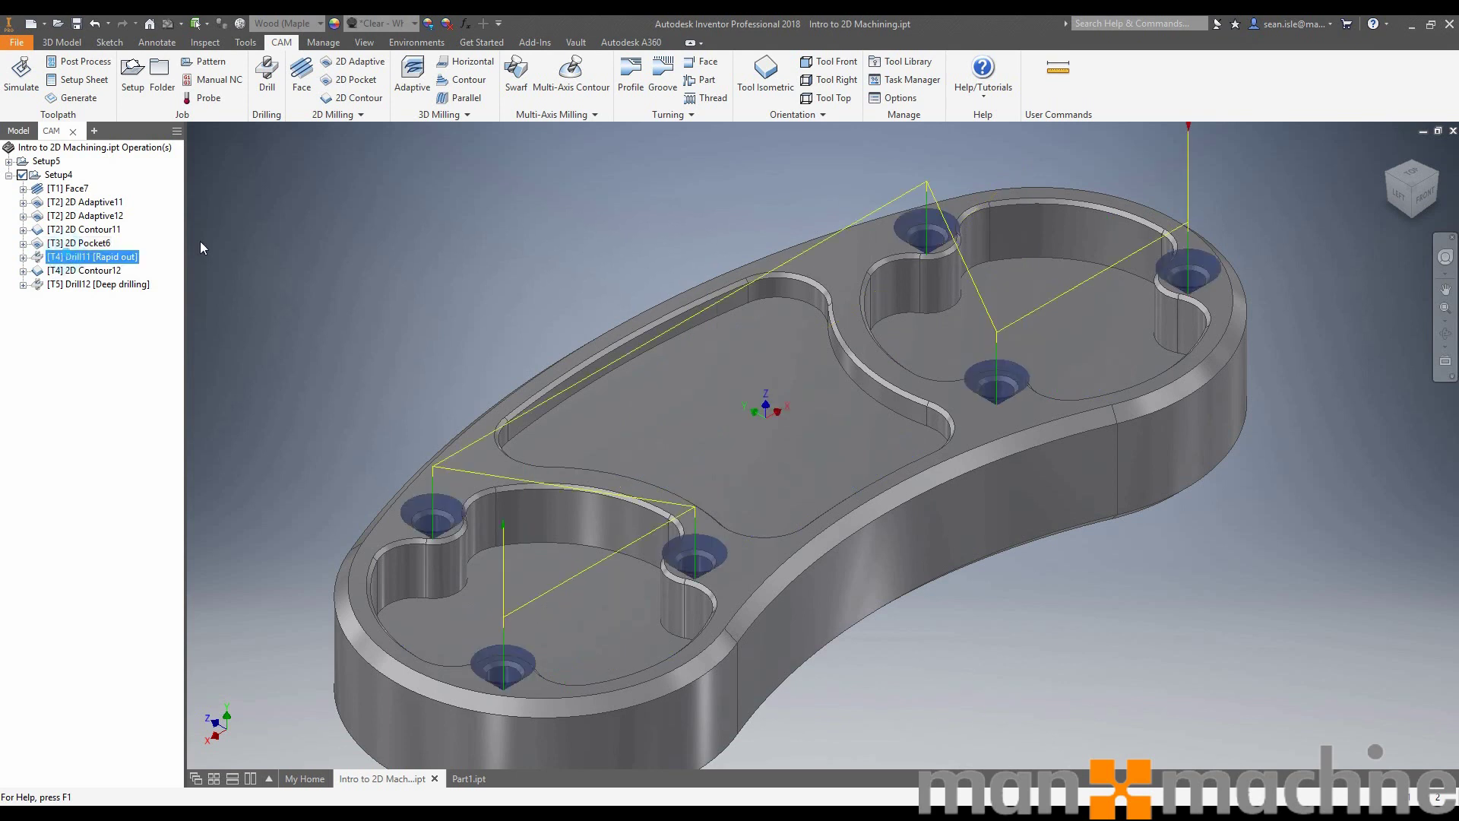
pyautogui.click(86, 270)
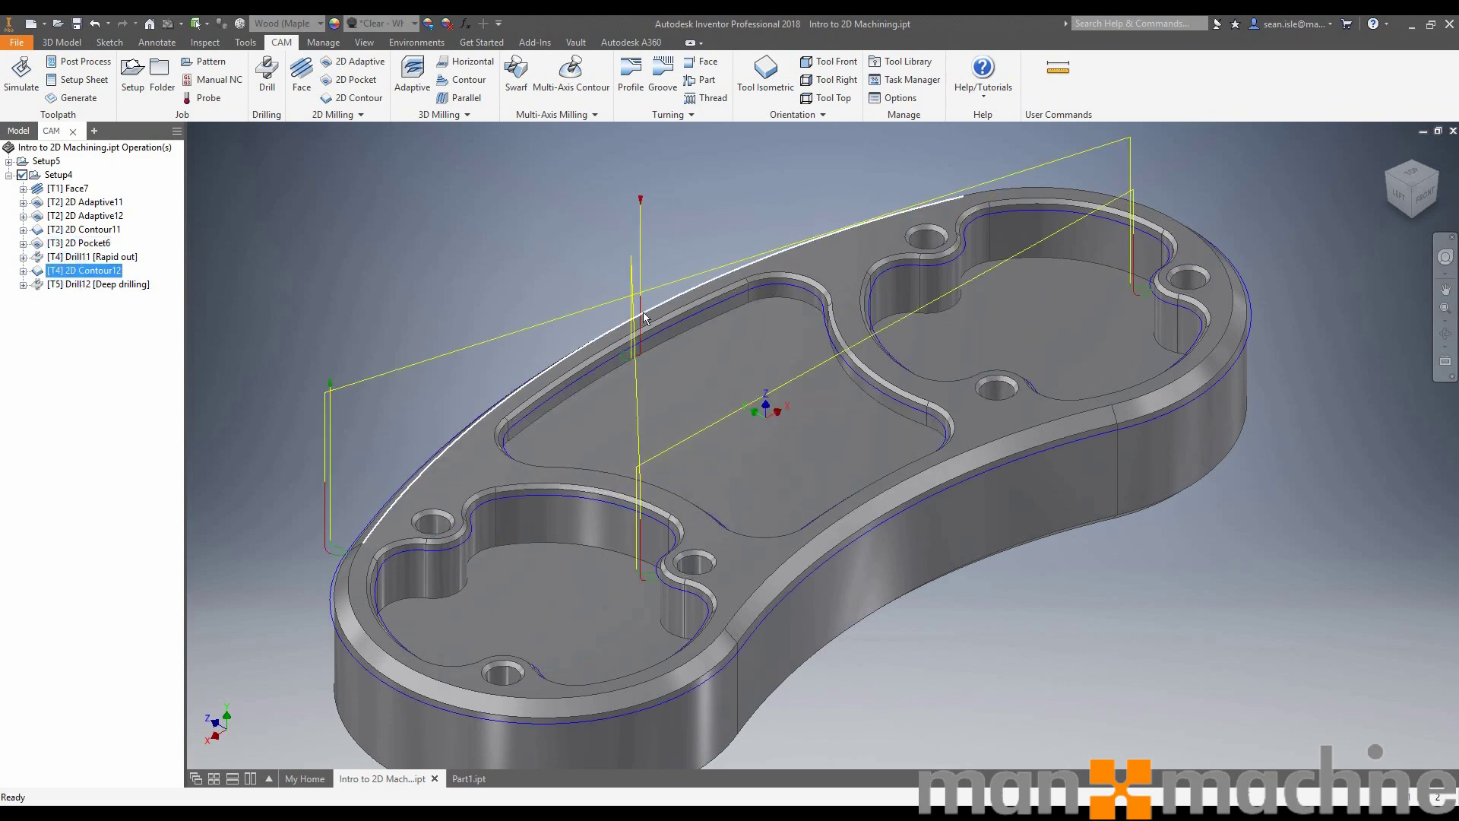
pyautogui.click(101, 284)
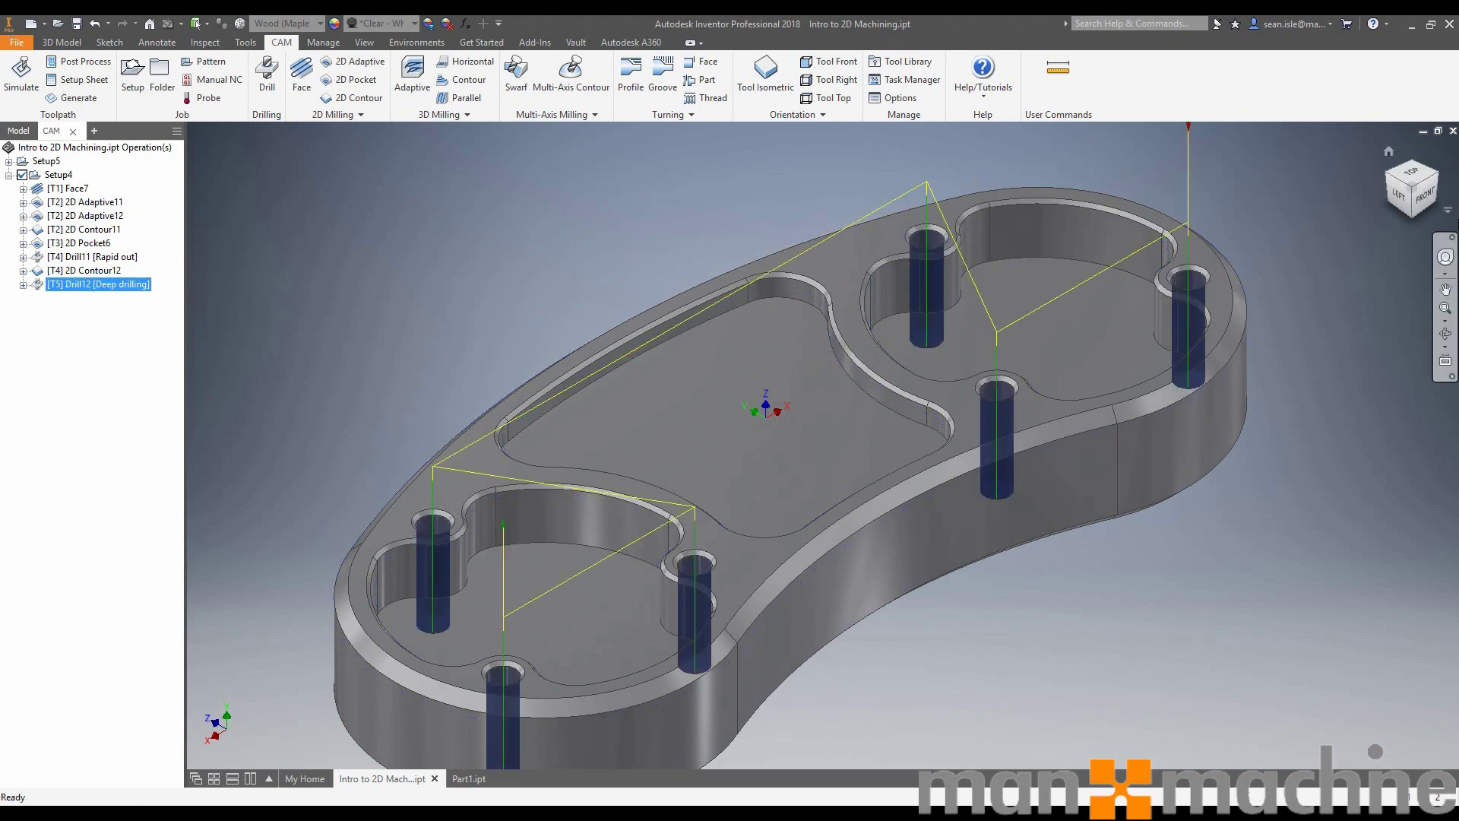
pyautogui.click(797, 270)
pyautogui.keyDown('shift'); pyautogui.moveTo(797, 342); pyautogui.dragTo(797, 271, button='middle'); pyautogui.keyUp('shift')
pyautogui.click(1413, 191)
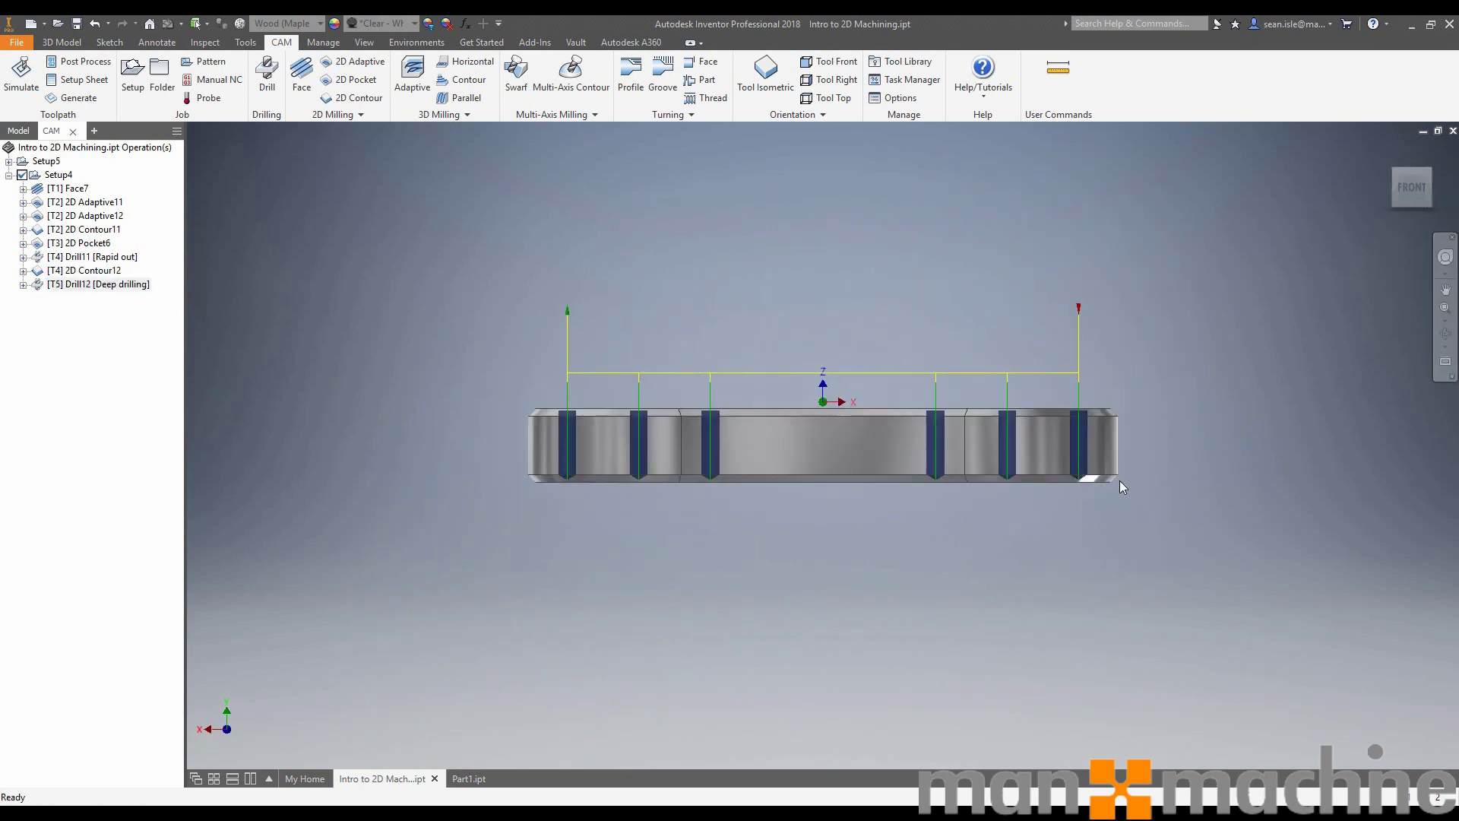
pyautogui.scroll(3, 1120, 480)
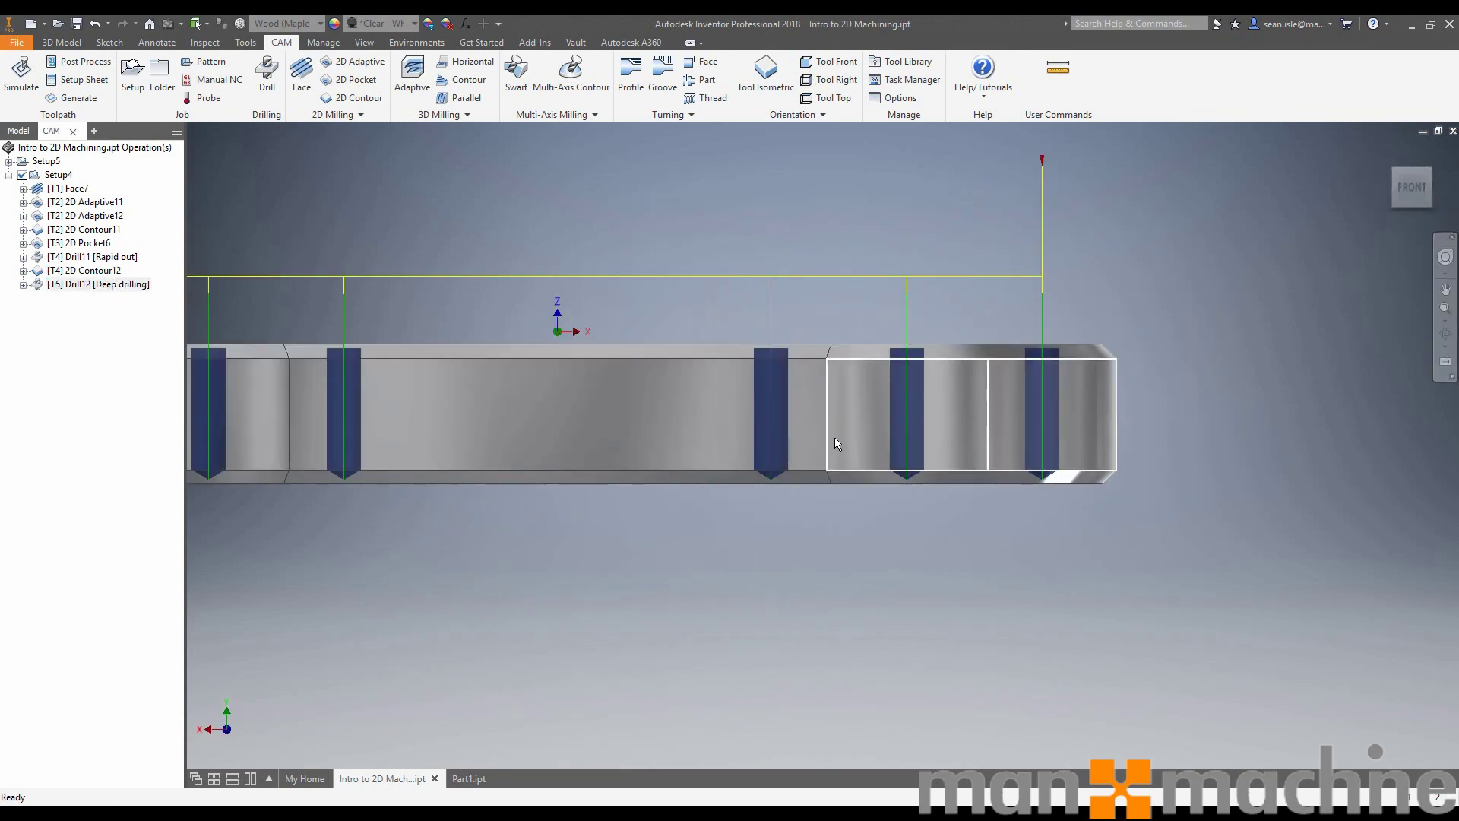
# Inspect the drilled hole previews up close from below, then edit Drill12
pyautogui.moveTo(874, 434)
pyautogui.keyDown('shift'); pyautogui.mouseDown(button='middle')
pyautogui.moveTo(982, 494)
pyautogui.moveTo(1120, 289)
pyautogui.mouseUp(button='middle'); pyautogui.keyUp('shift')
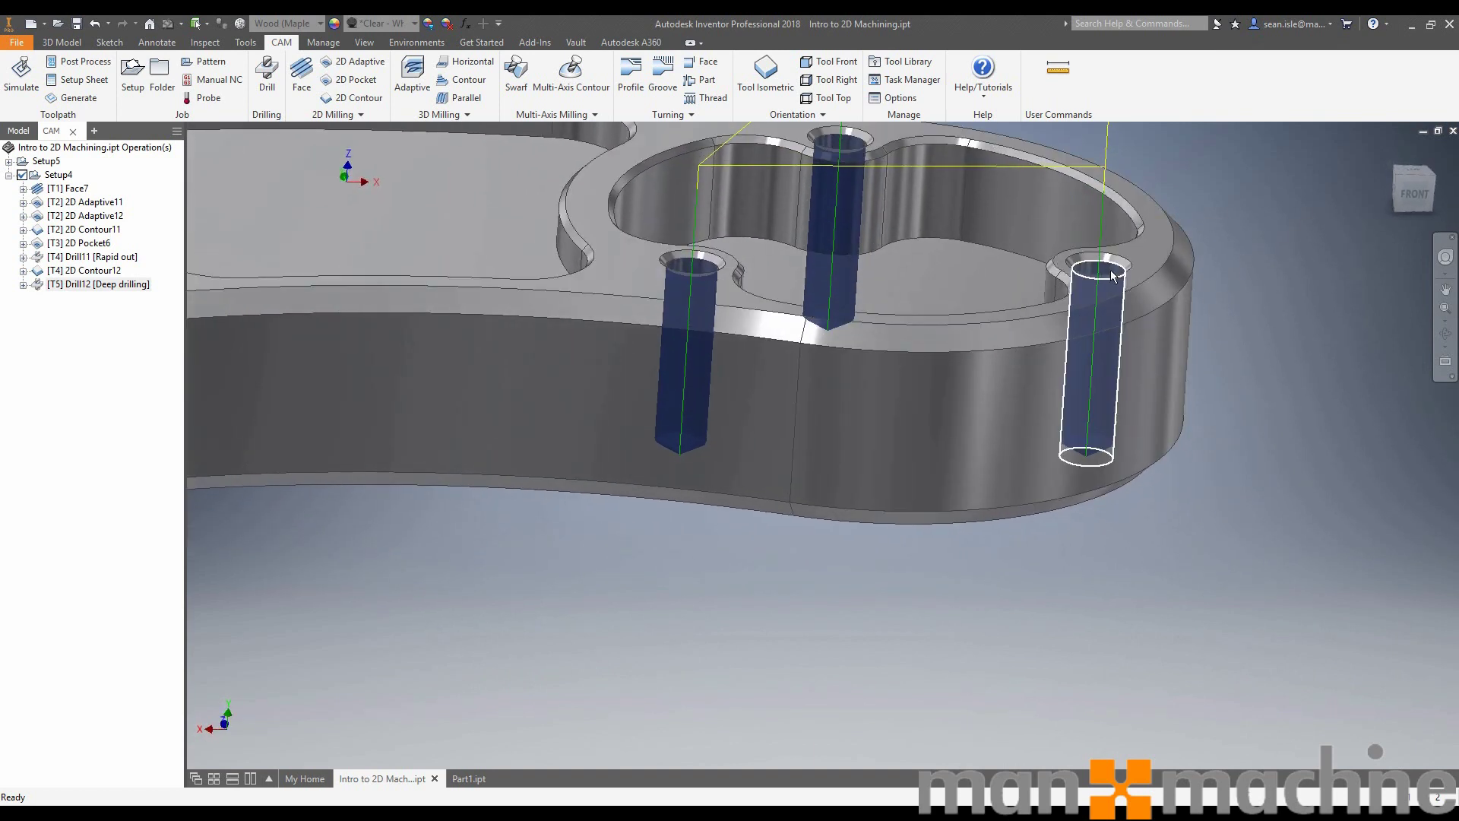
pyautogui.click(1094, 343)
pyautogui.keyDown('shift'); pyautogui.moveTo(1254, 320); pyautogui.dragTo(1353, 209, button='middle'); pyautogui.keyUp('shift')
pyautogui.click(1414, 192)
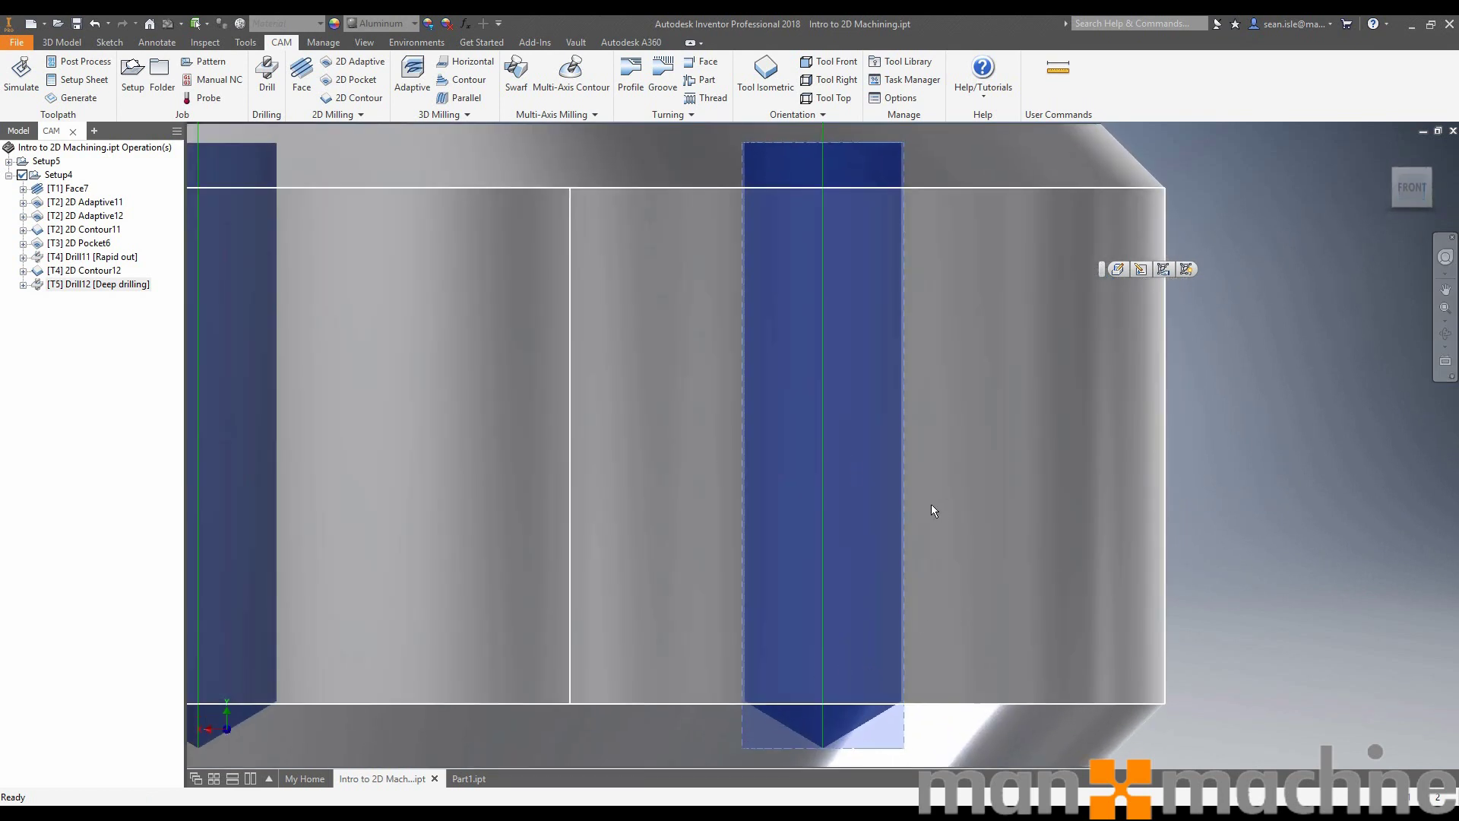
pyautogui.scroll(-3, 971, 596)
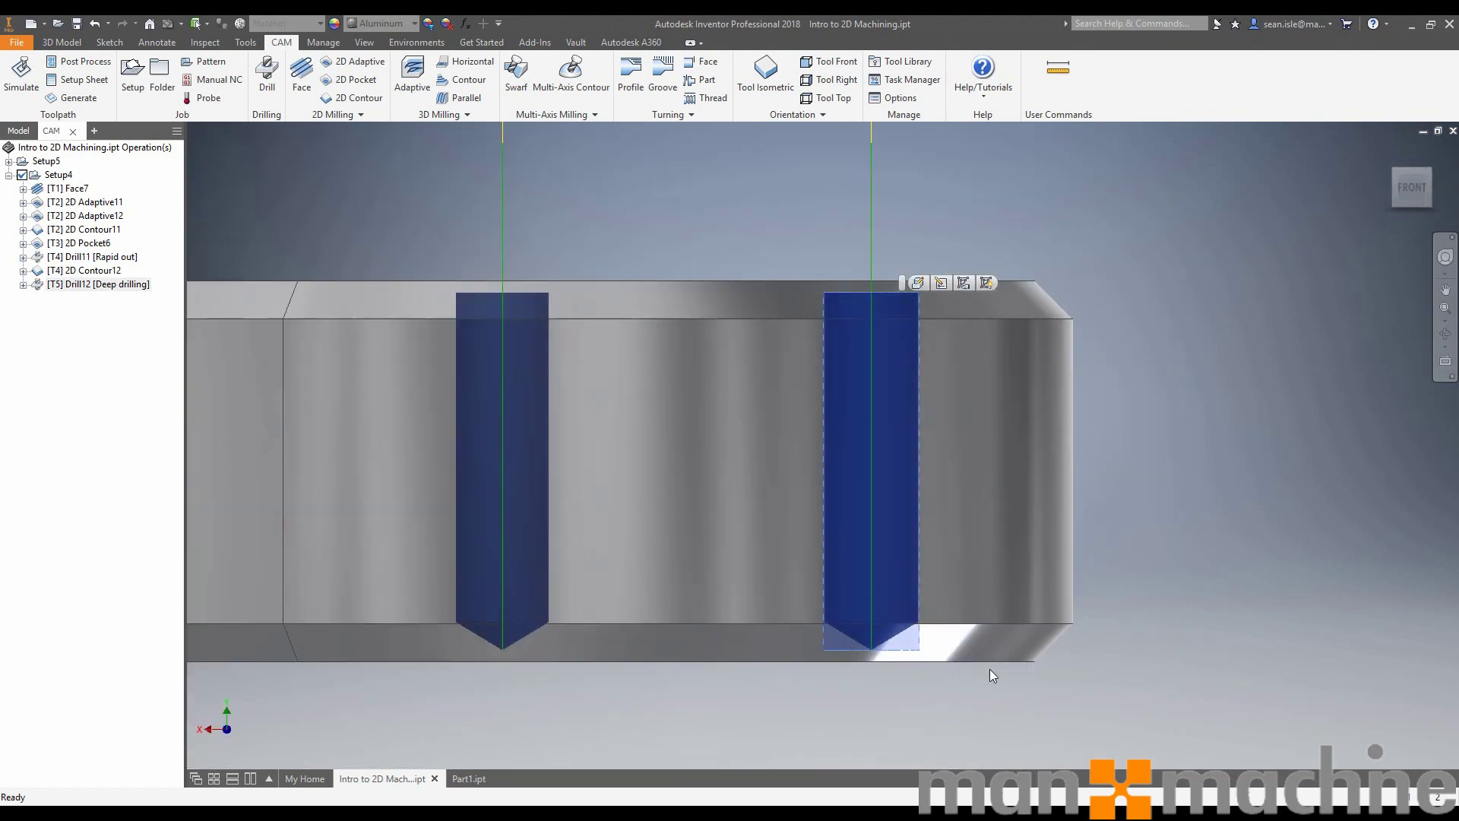
pyautogui.rightClick(97, 284)
pyautogui.click(114, 294)
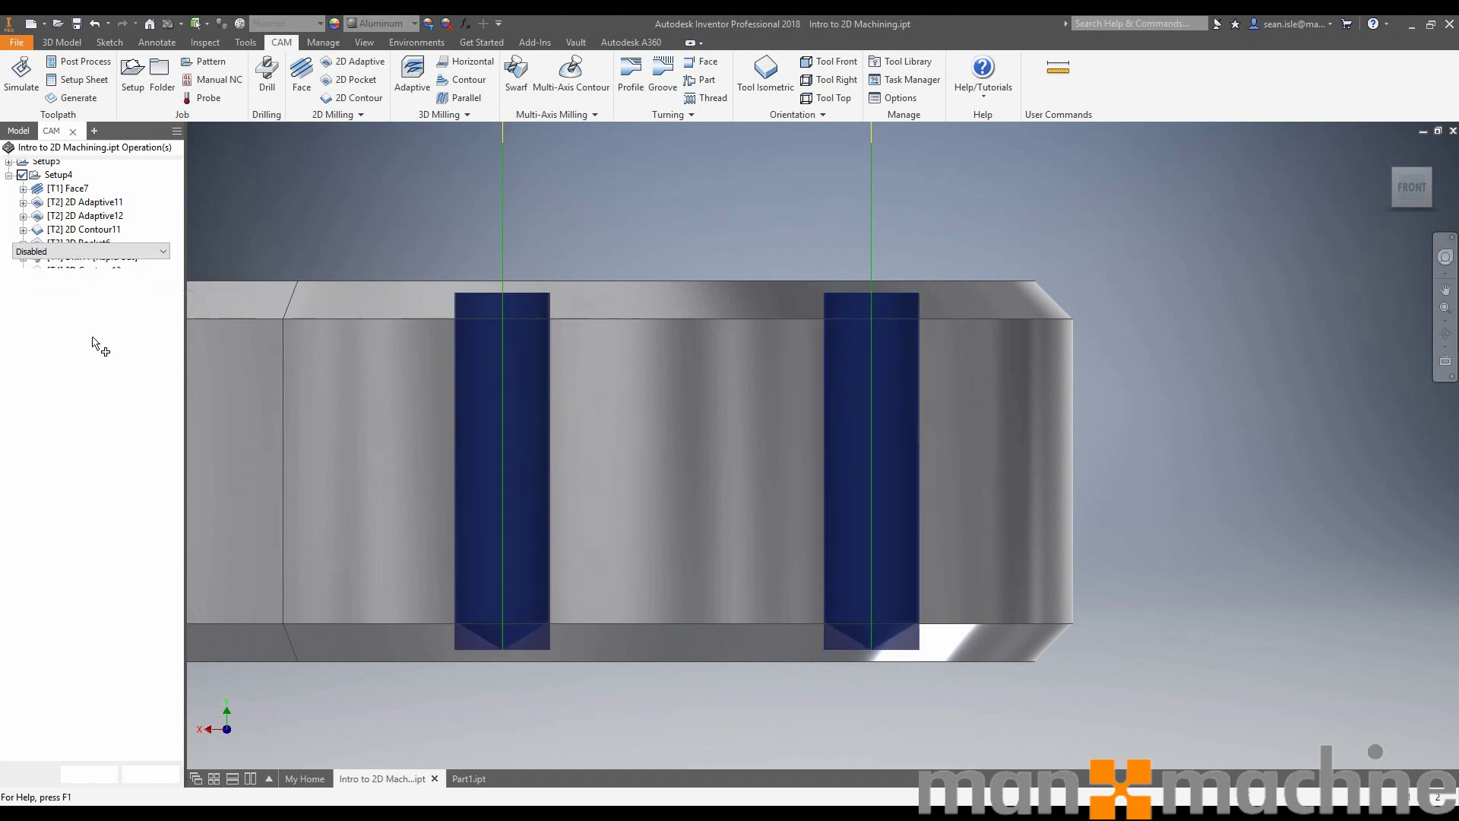
# Set Drill12's bottom height to Model bottom, tip through bottom, 1 mm break-through
pyautogui.click(61, 169)
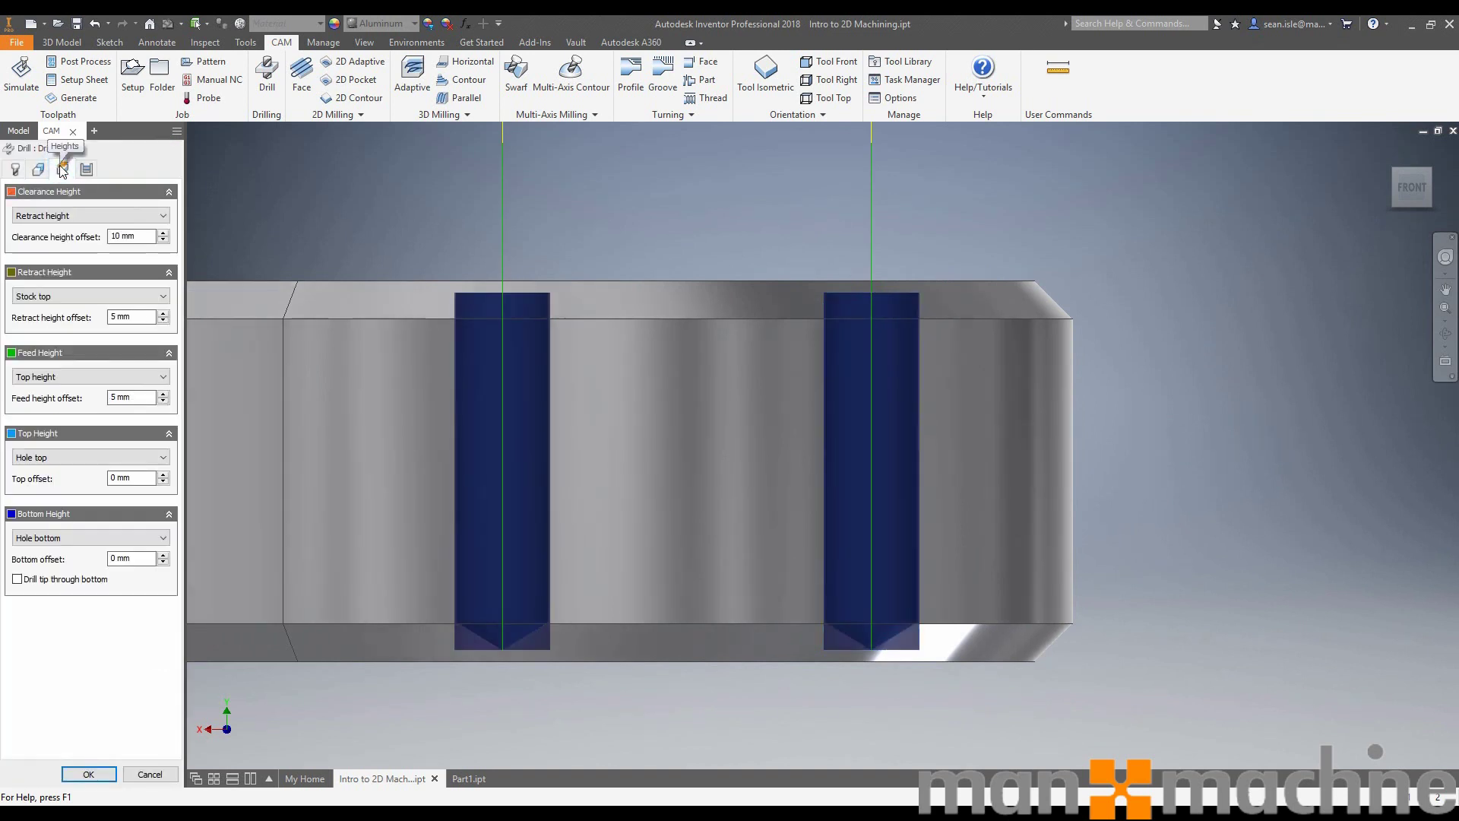
pyautogui.click(92, 538)
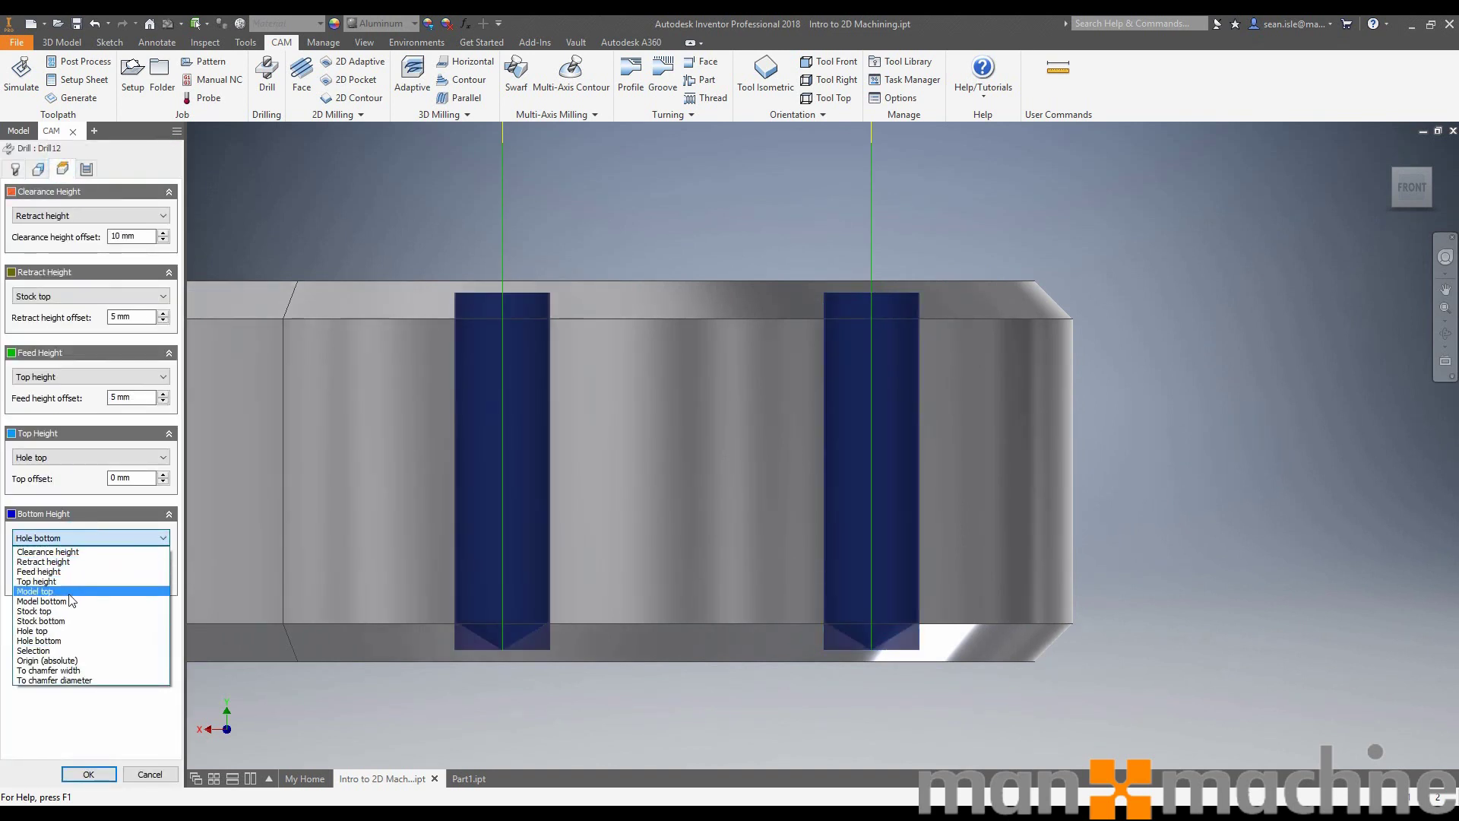
pyautogui.click(47, 601)
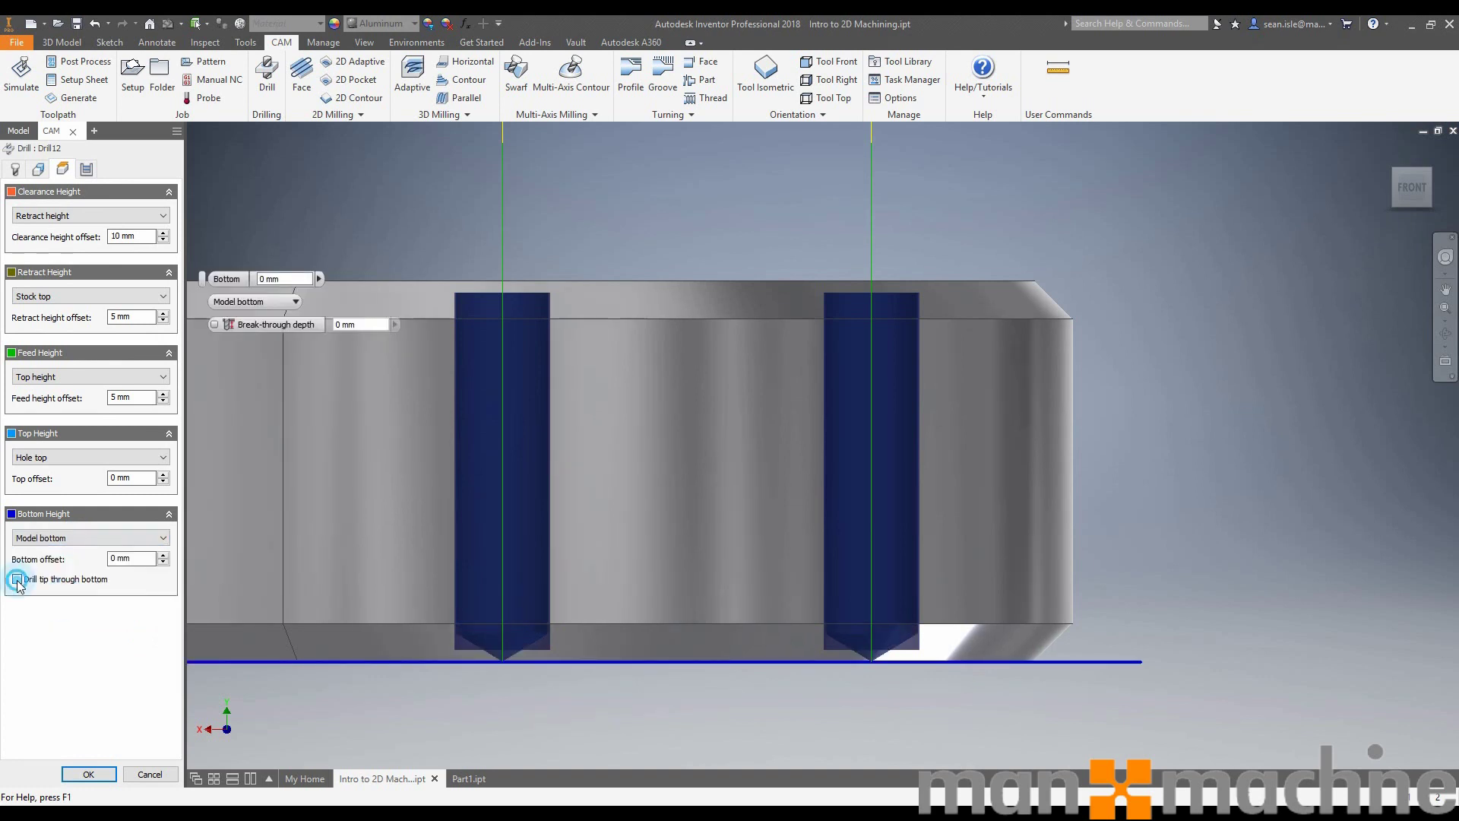
pyautogui.click(17, 580)
pyautogui.doubleClick(134, 600)
pyautogui.write('1')
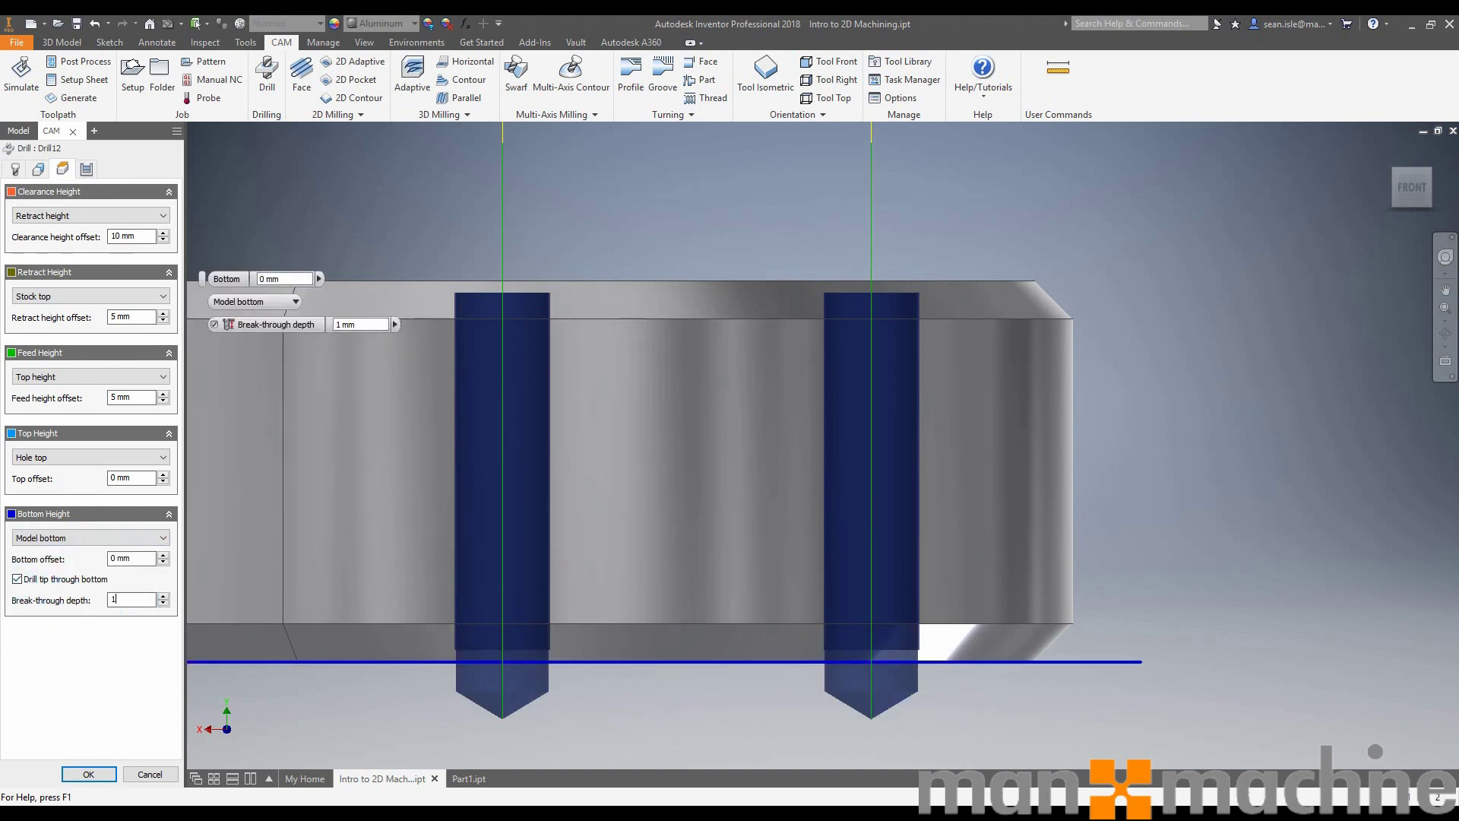
pyautogui.scroll(-5, 469, 490)
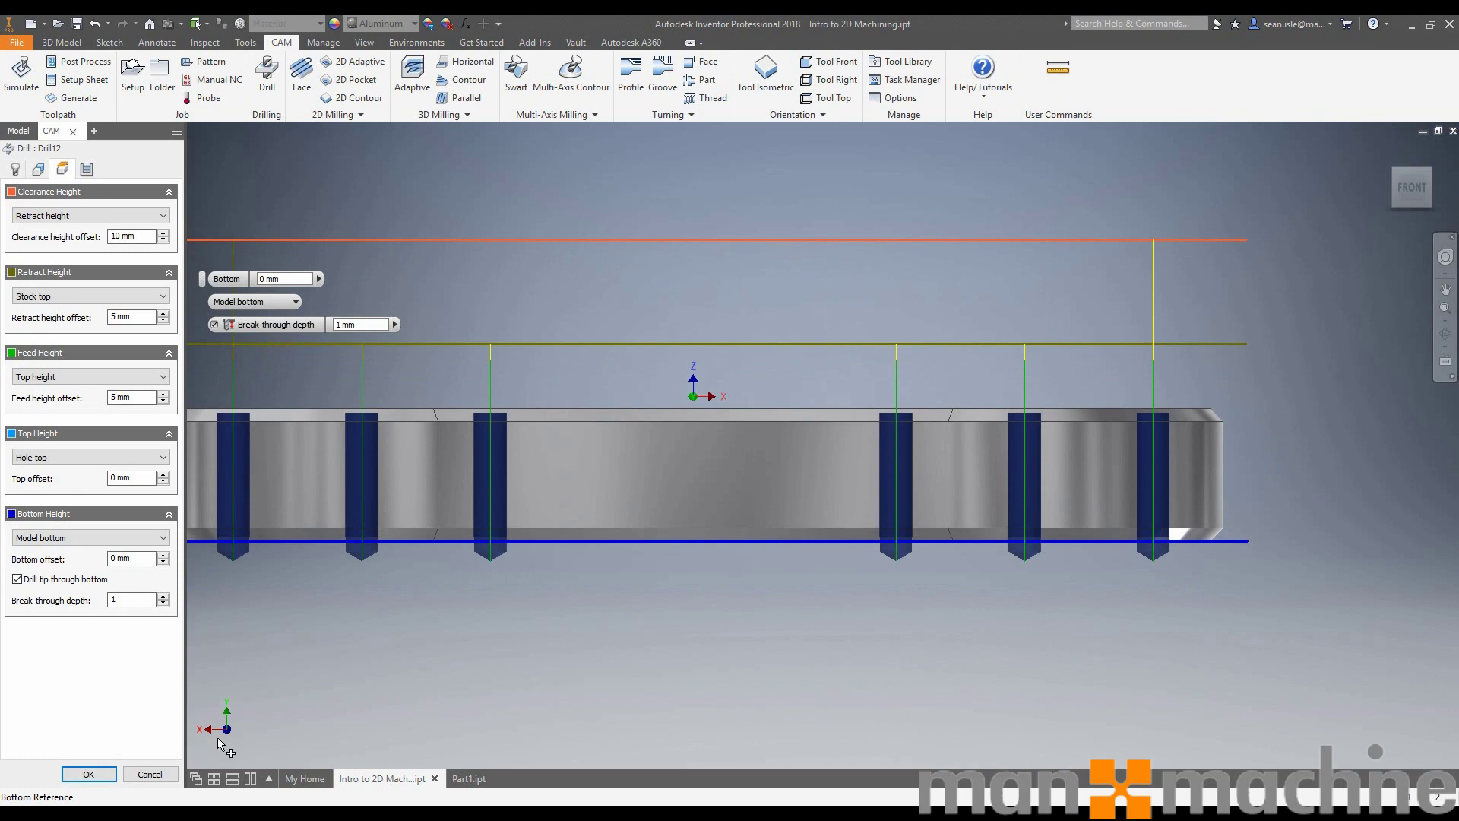
pyautogui.click(89, 776)
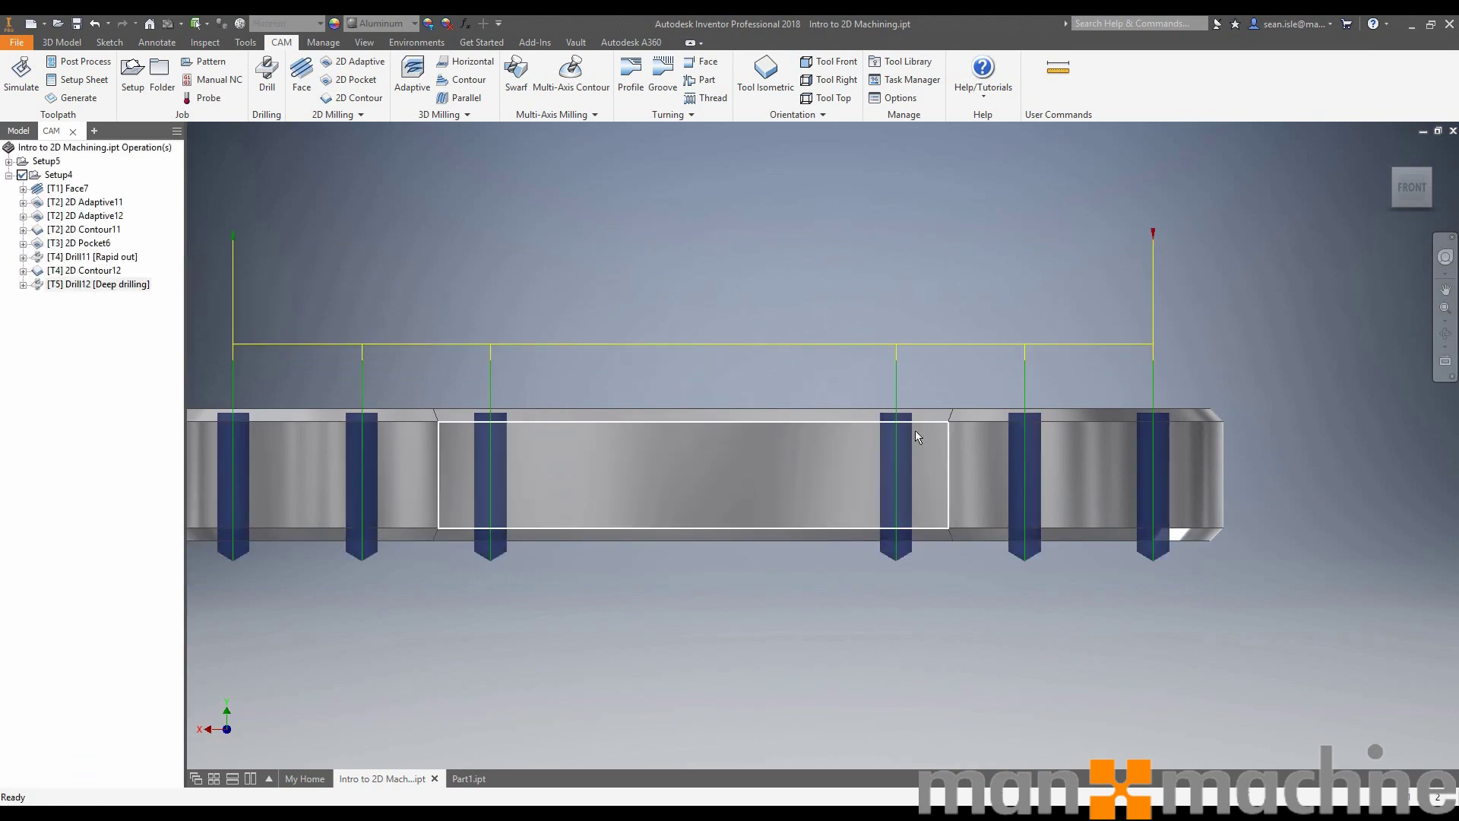
pyautogui.press('F6')
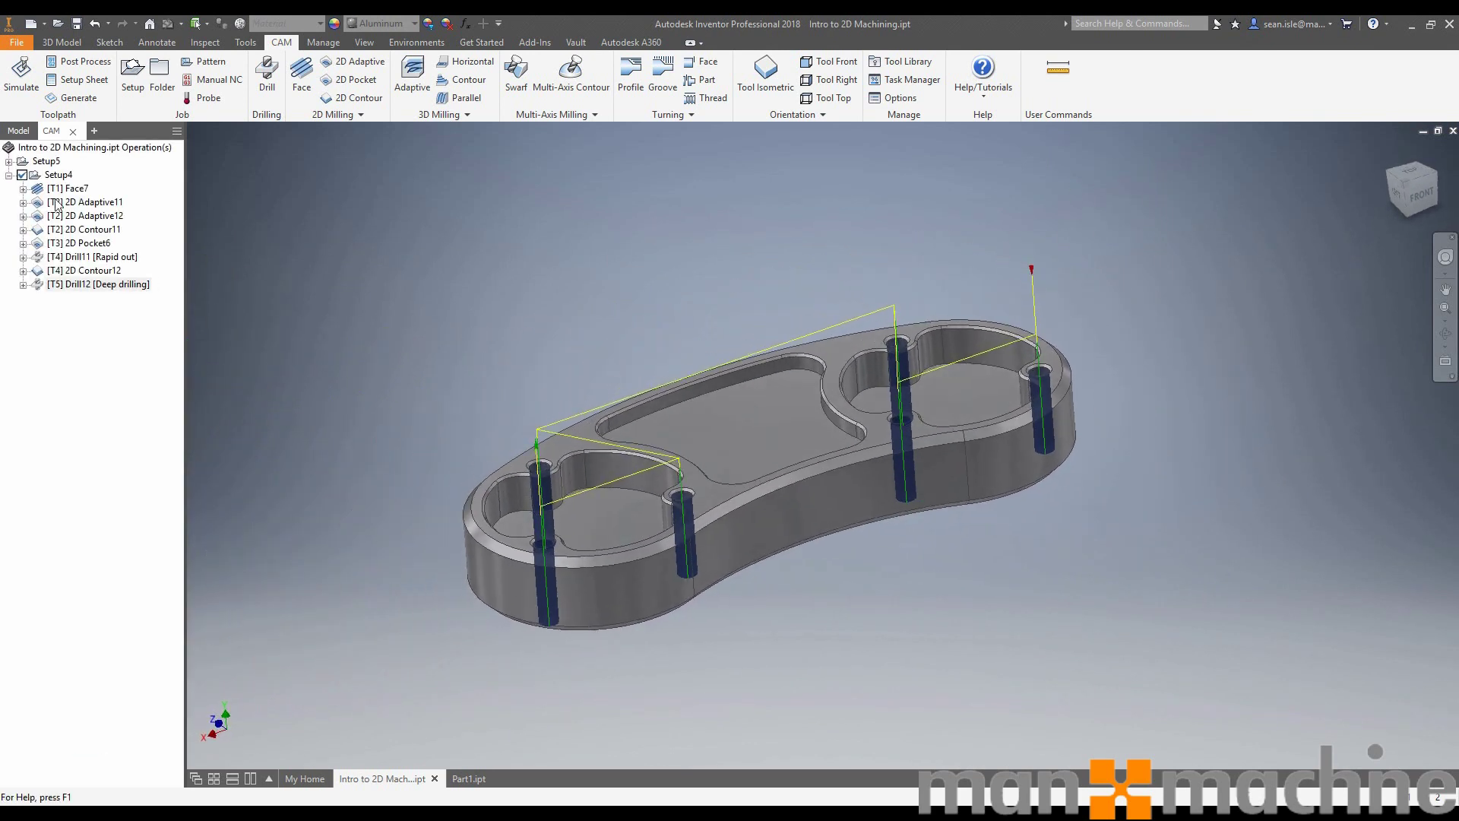
pyautogui.click(57, 176)
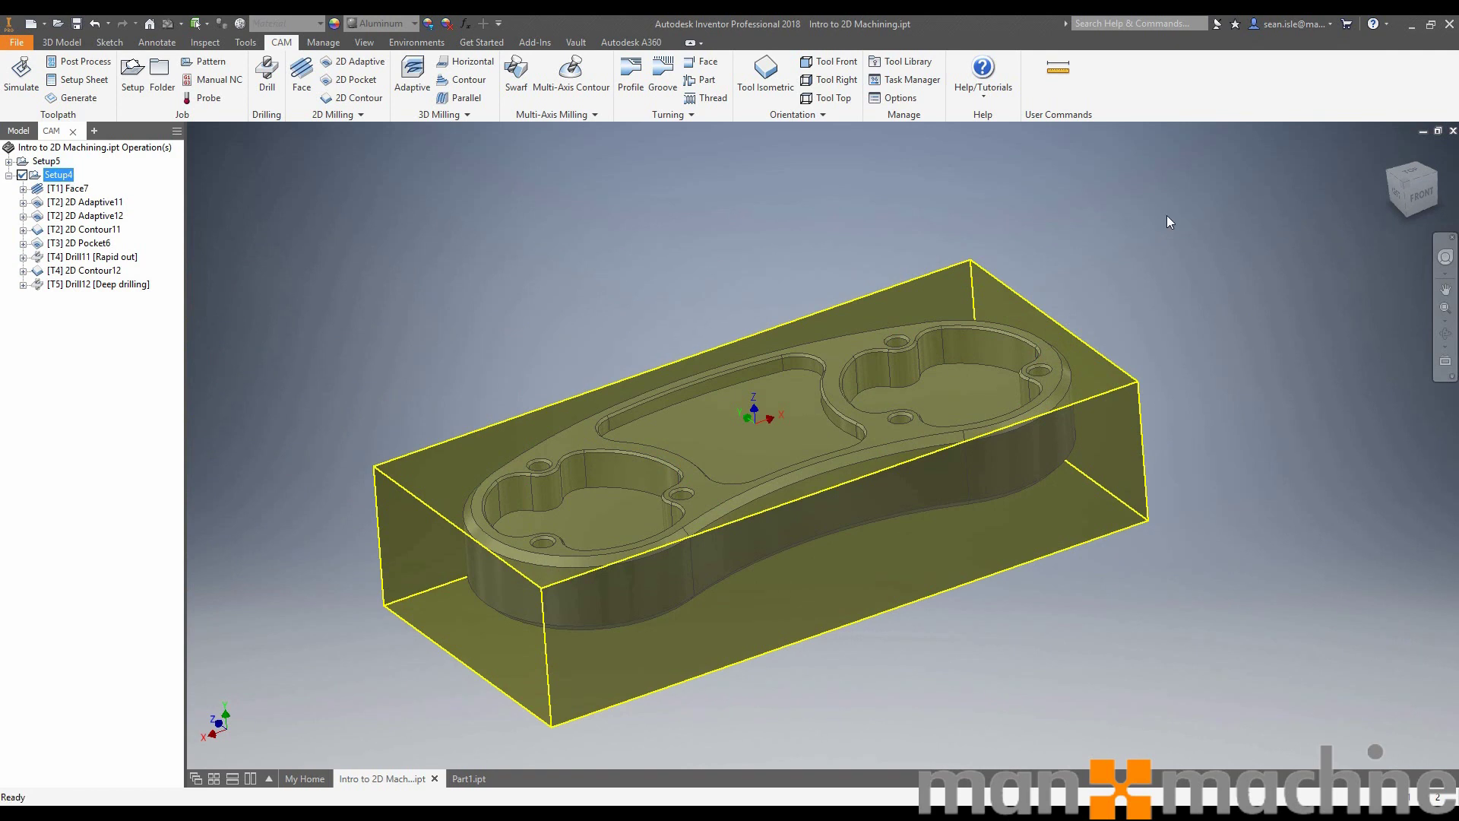
pyautogui.scroll(-5, 953, 371)
pyautogui.scroll(-3, 953, 371)
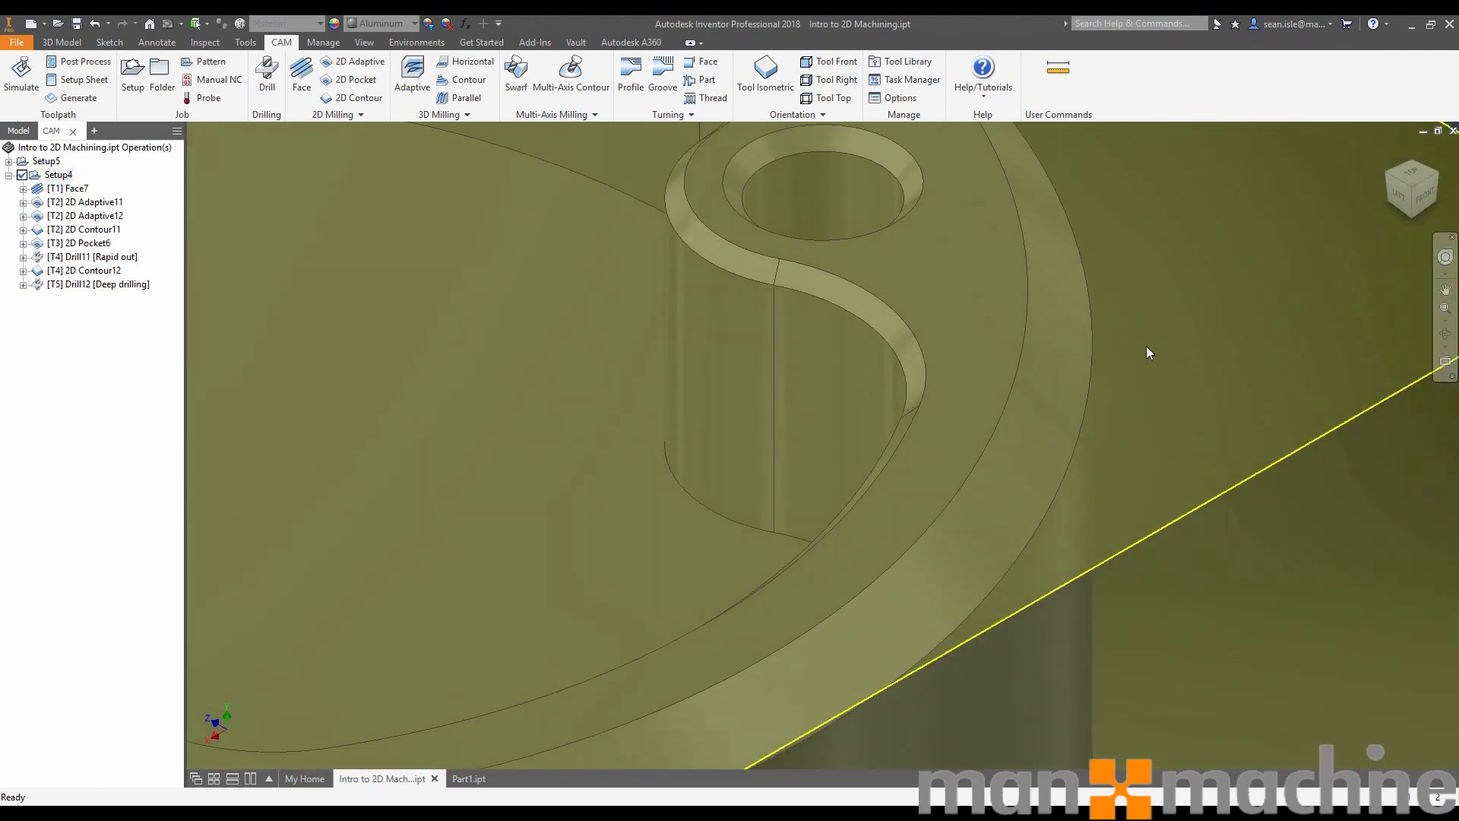
pyautogui.scroll(2, 1147, 346)
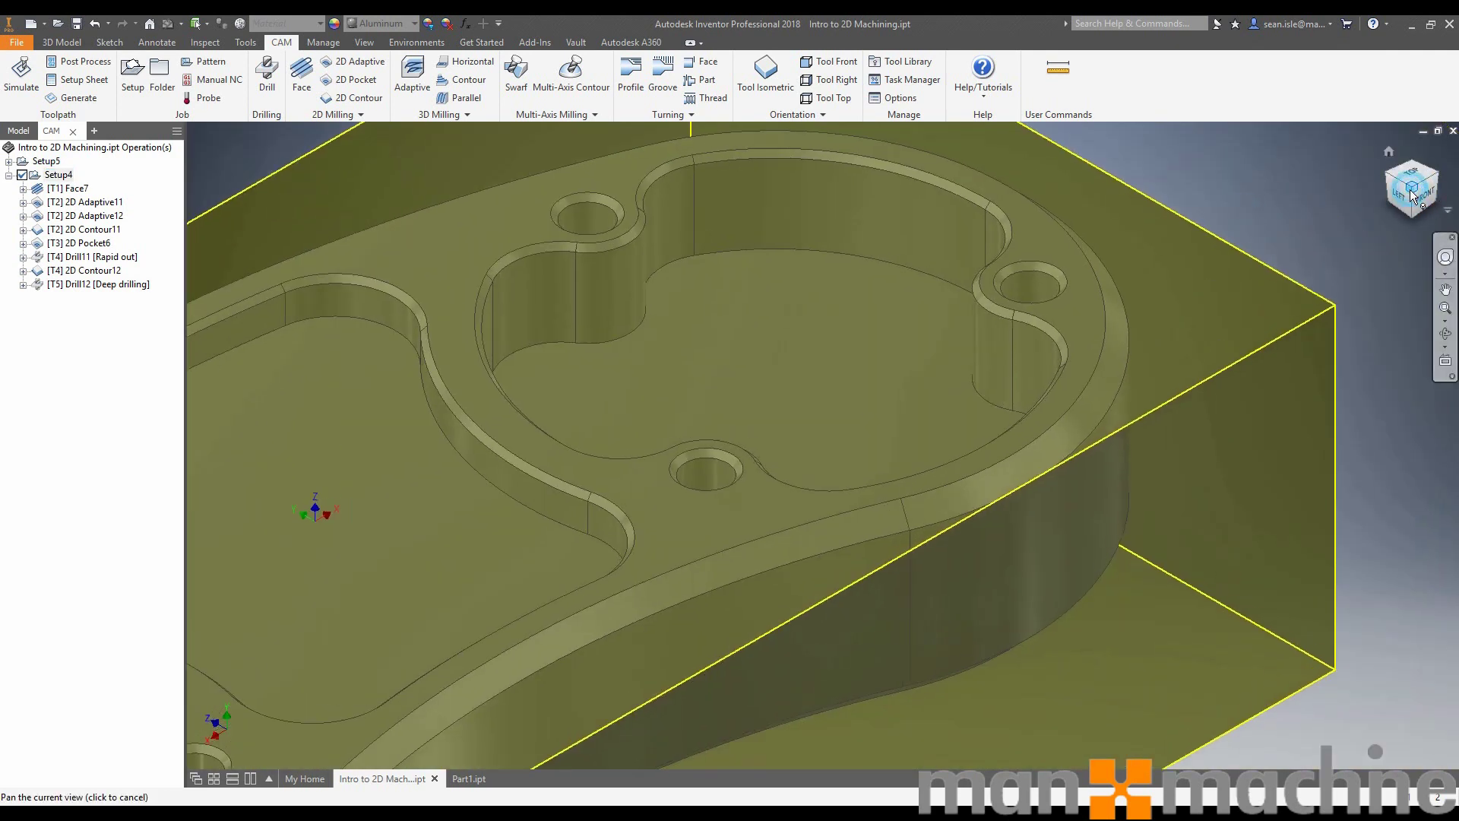
pyautogui.scroll(-5, 1178, 323)
pyautogui.scroll(-5, 1179, 308)
pyautogui.scroll(3, 1270, 329)
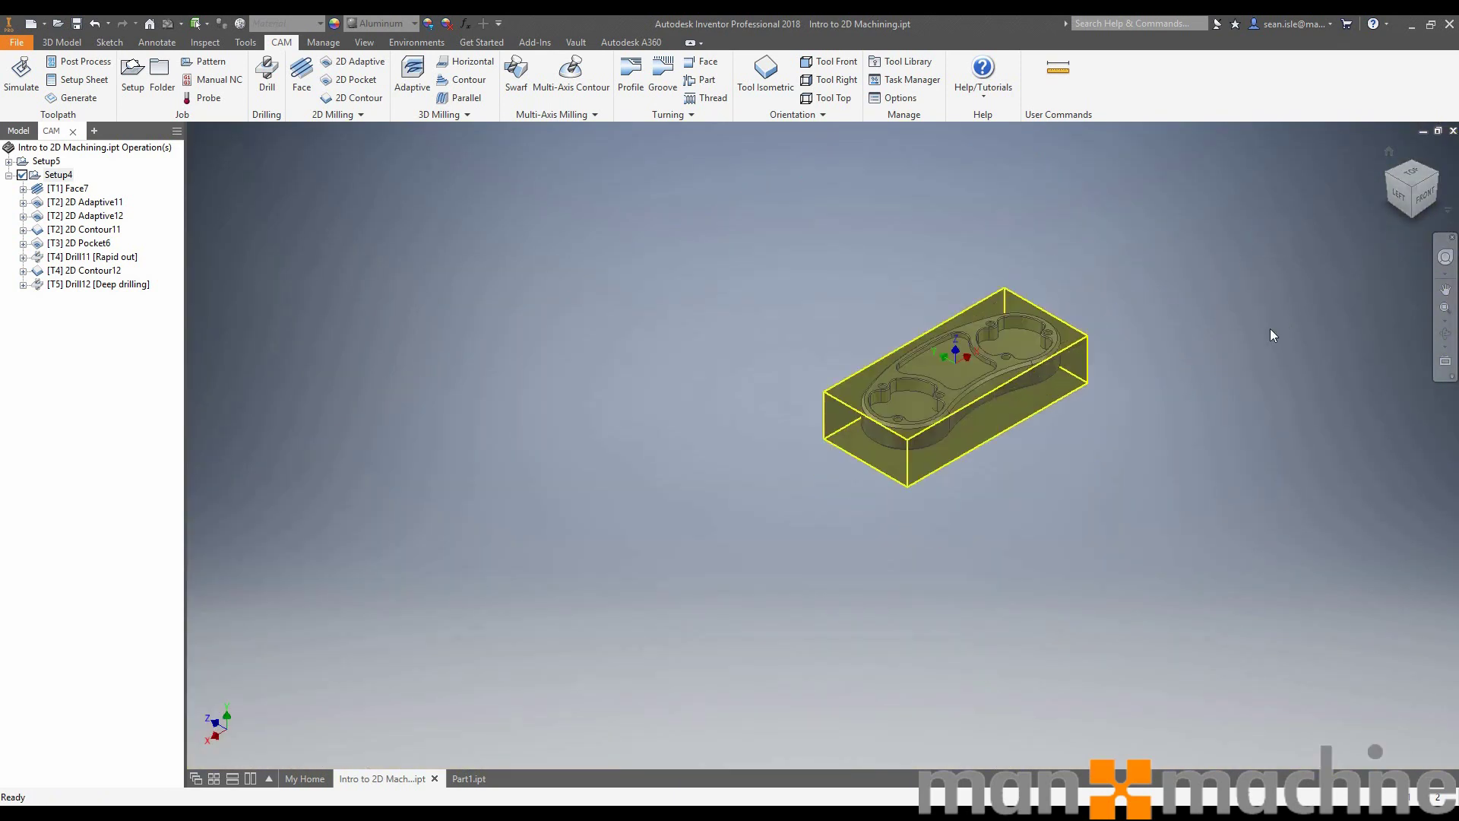
pyautogui.scroll(3, 1026, 366)
pyautogui.moveTo(629, 408); pyautogui.dragTo(747, 428, button='middle')
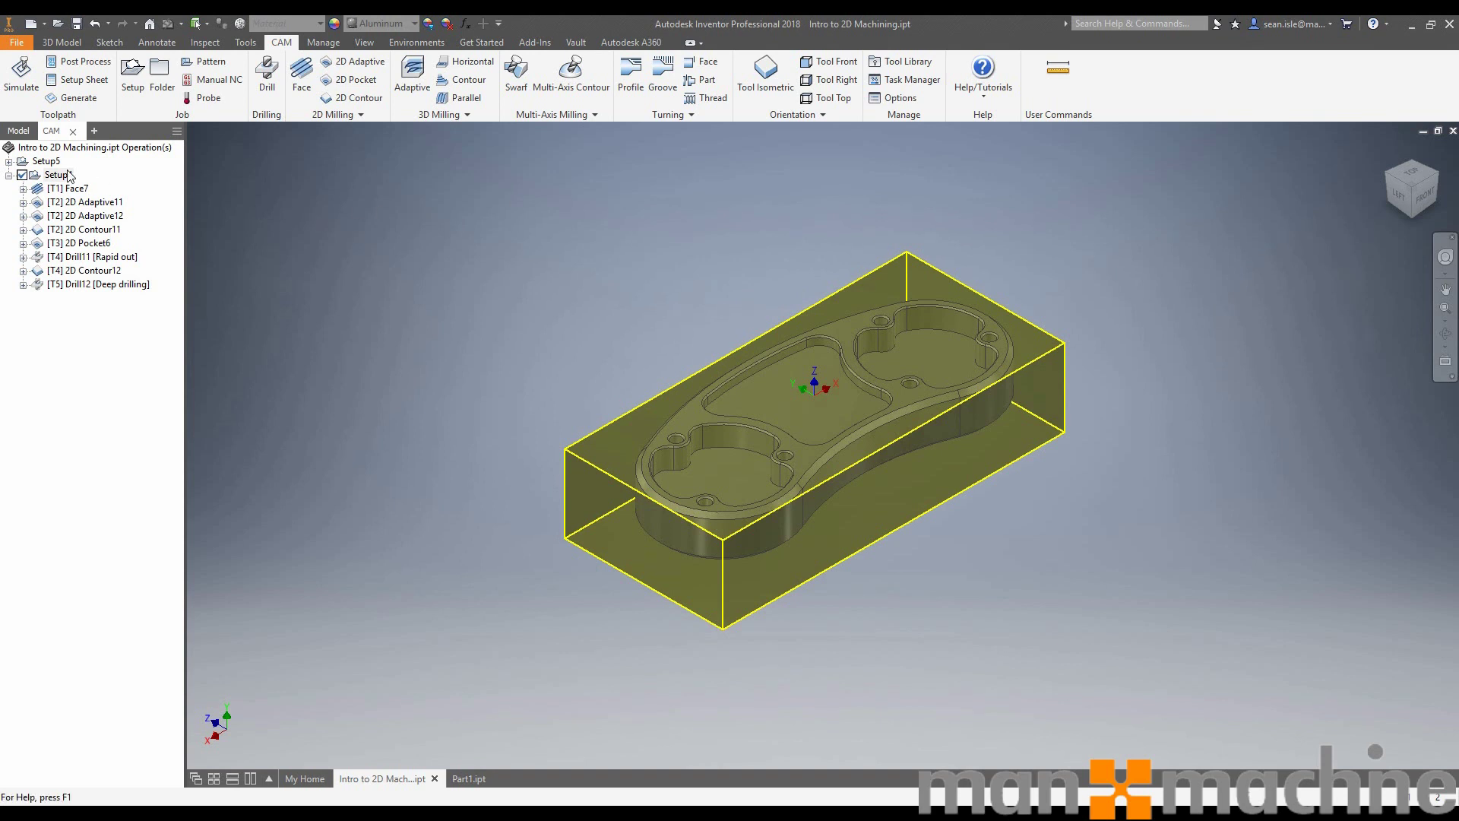
# Start the Setup4 machining simulation and play it
pyautogui.click(20, 75)
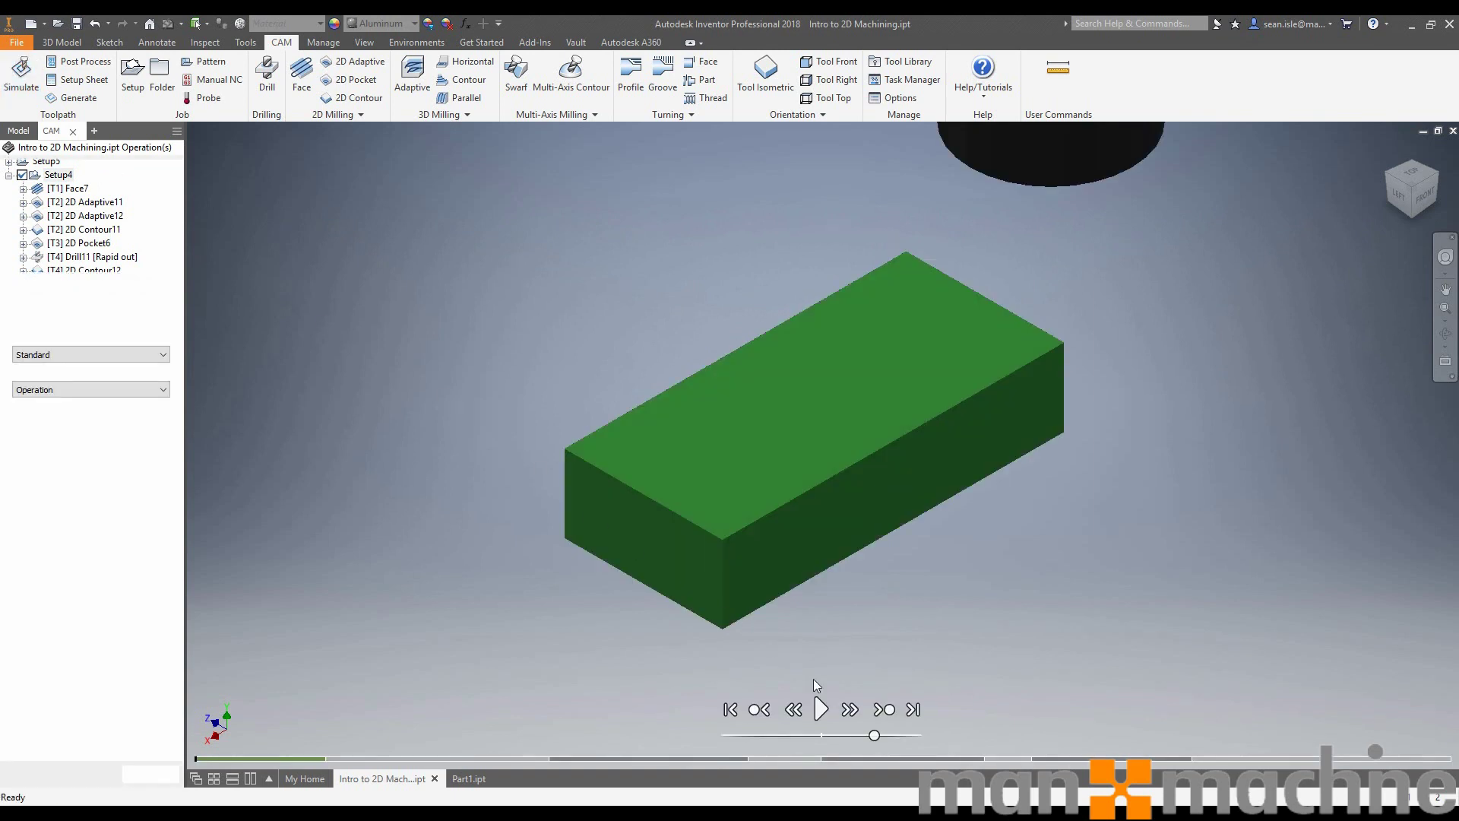
pyautogui.click(821, 710)
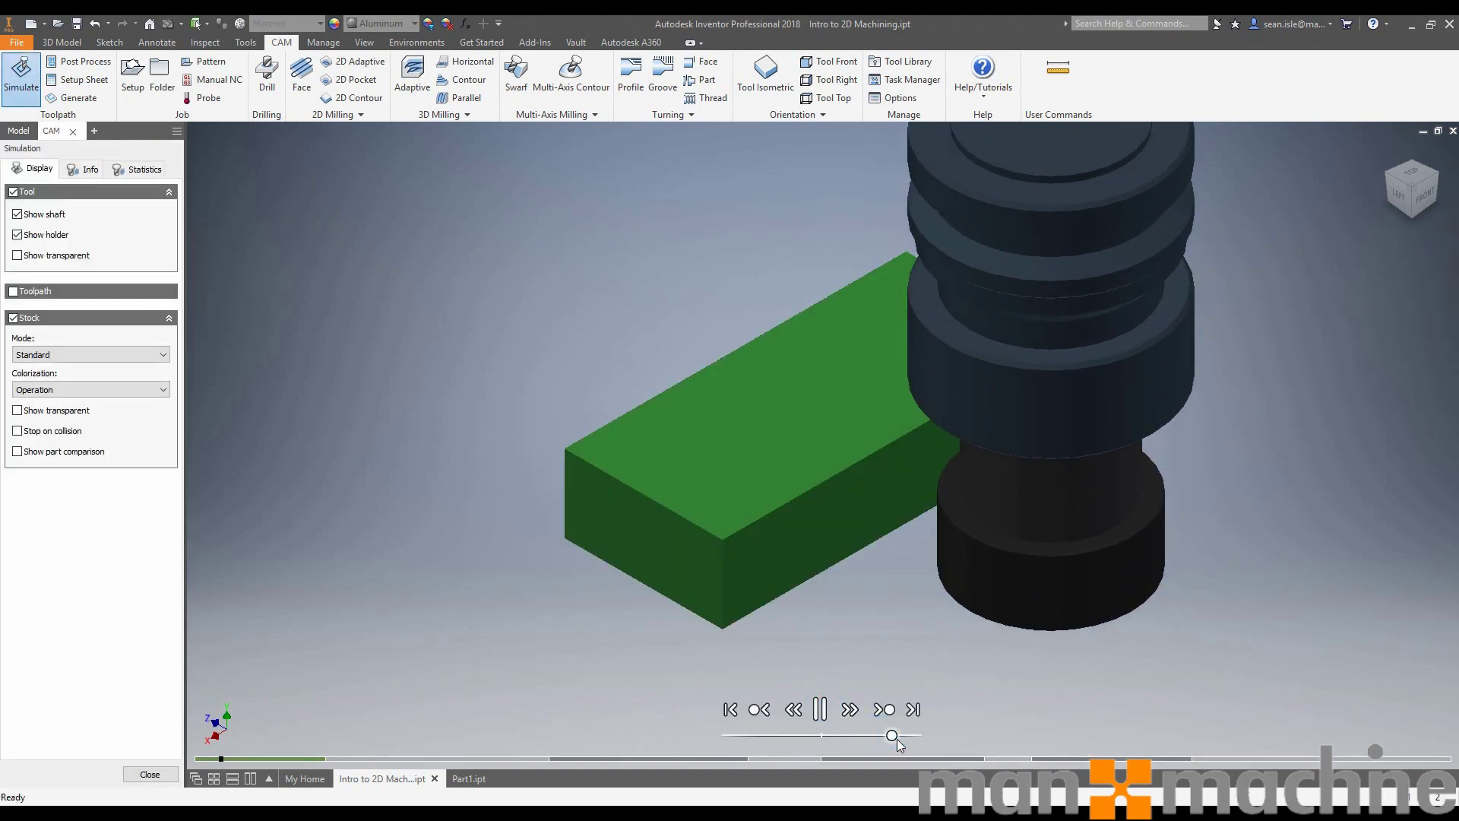